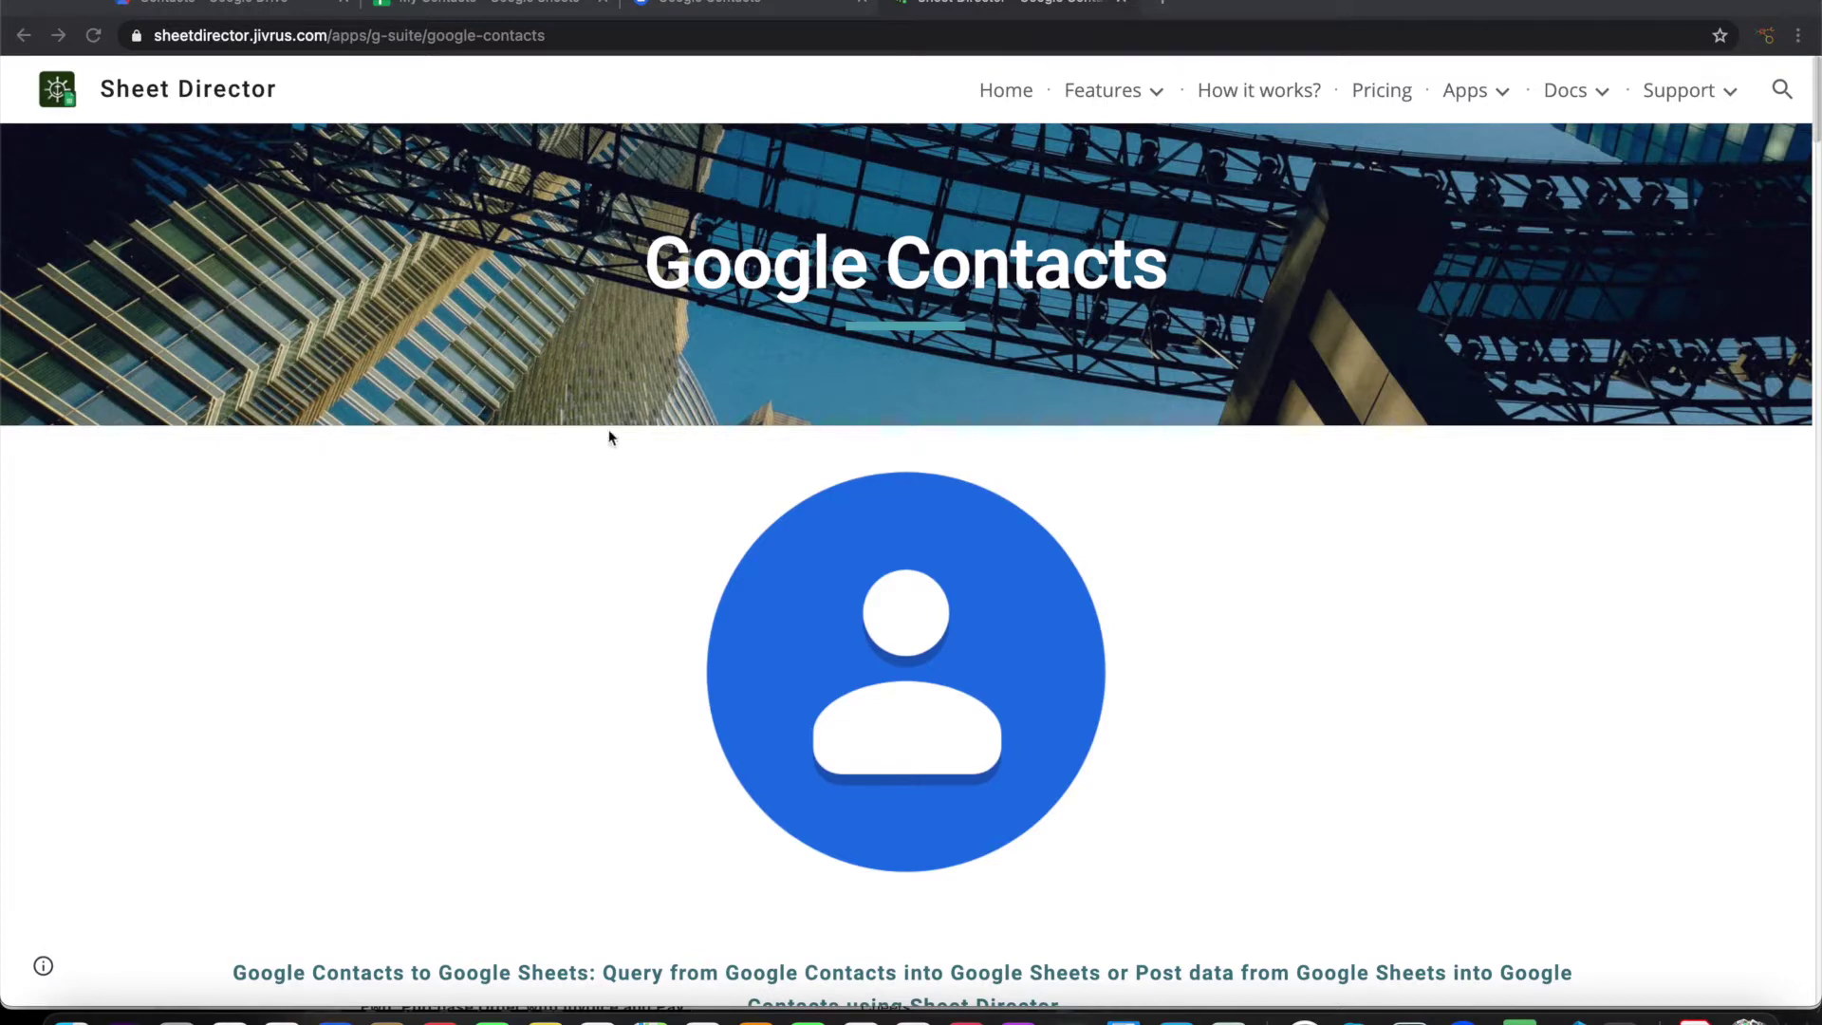
Step: Scroll through the Sheet Director Google Contacts integration page
scroll(624, 467, "down", 5)
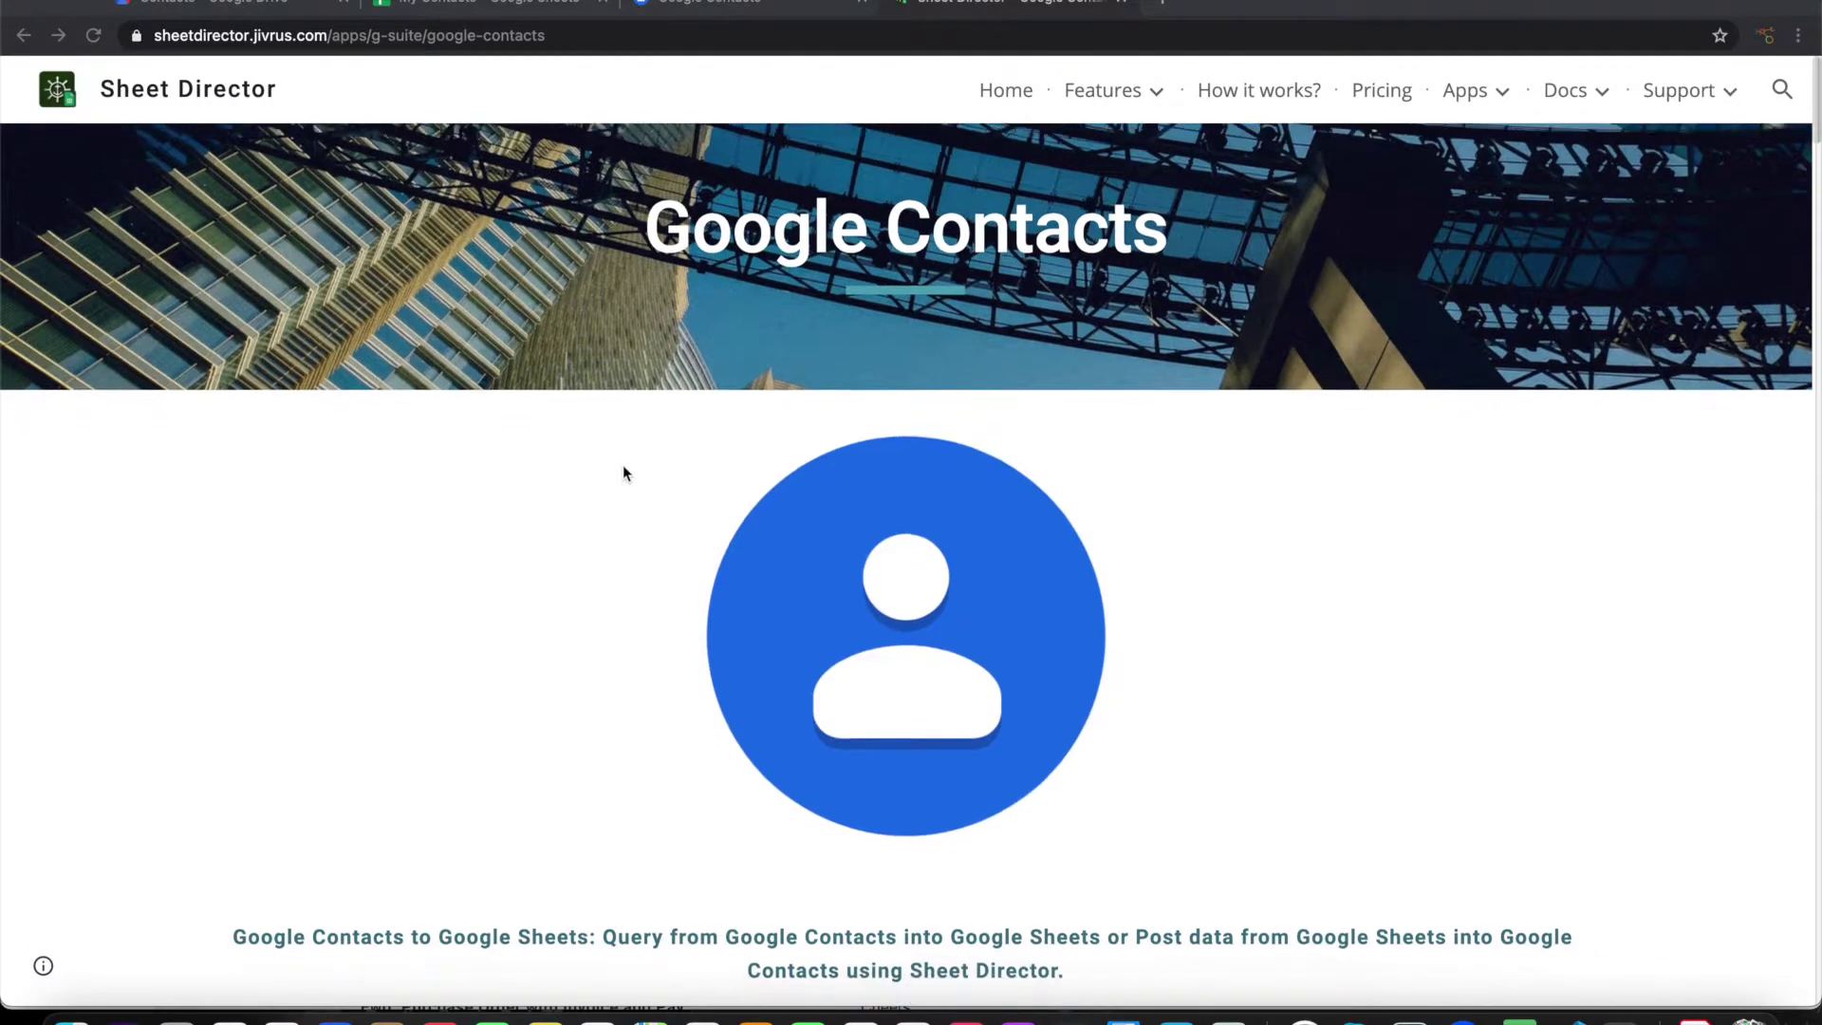
scroll(623, 471, "down", 12)
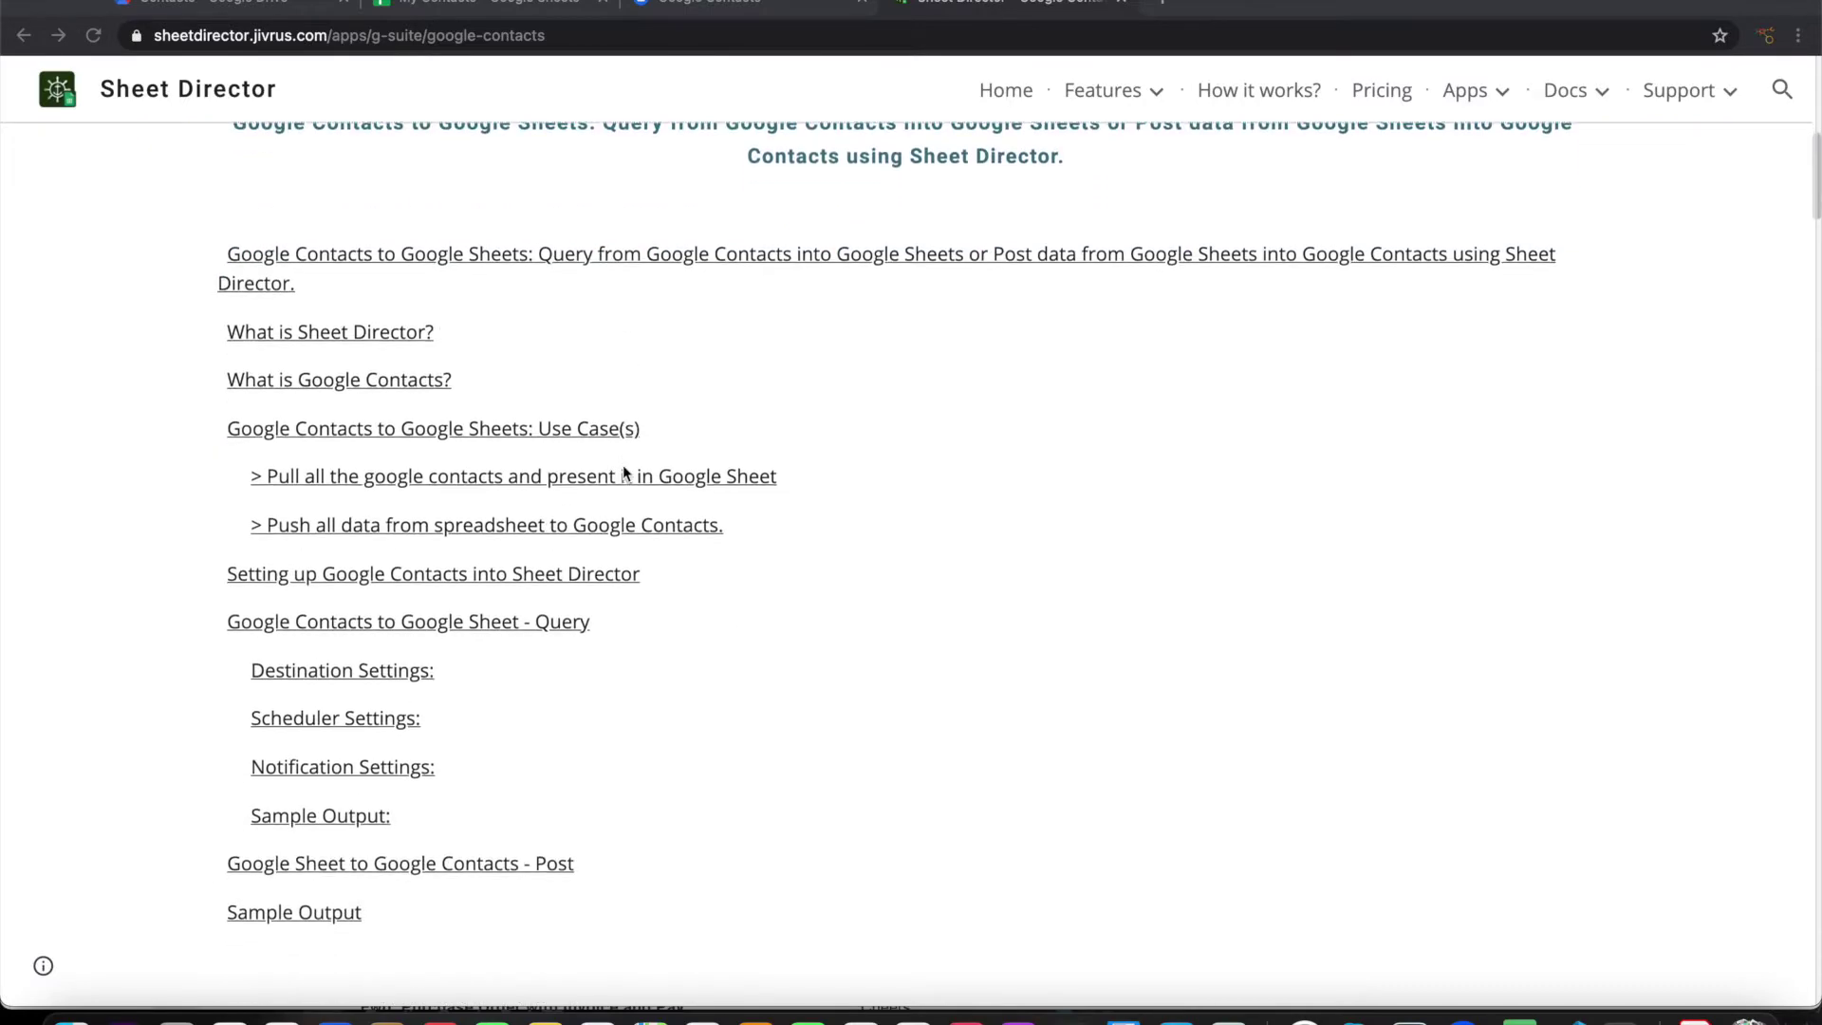
scroll(625, 471, "down", 5)
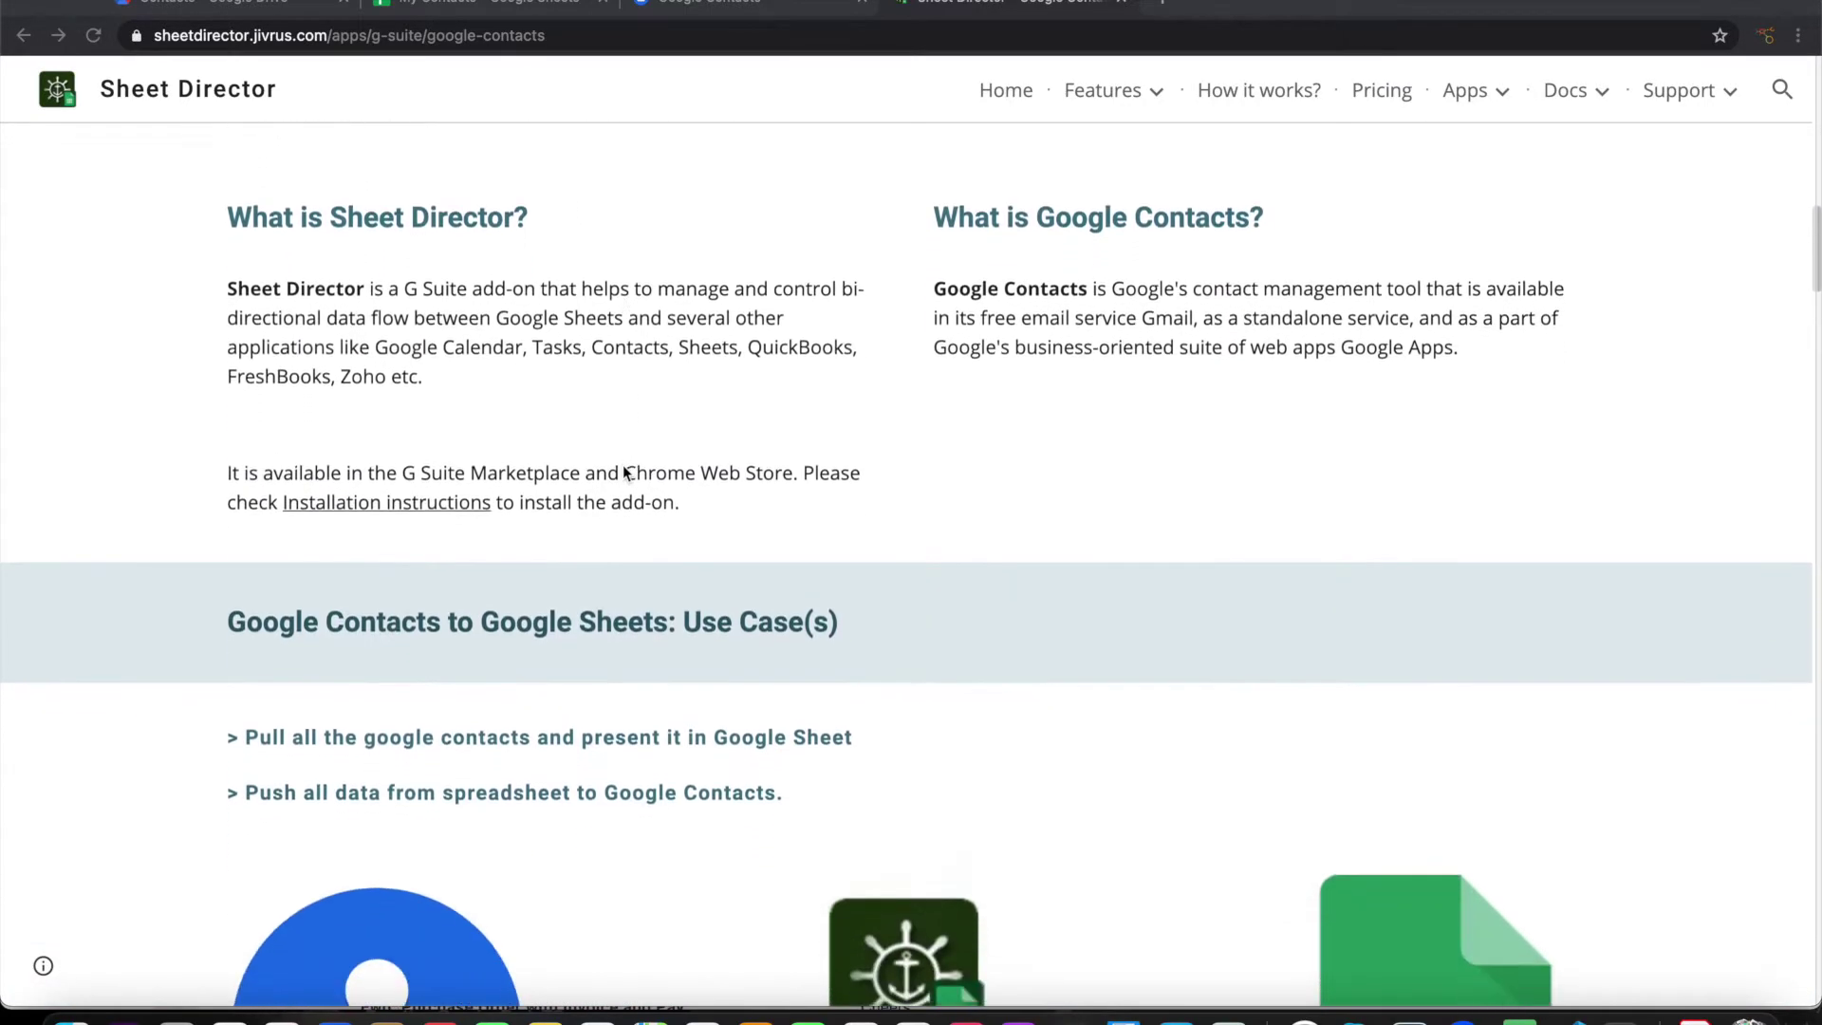
scroll(624, 472, "down", 1)
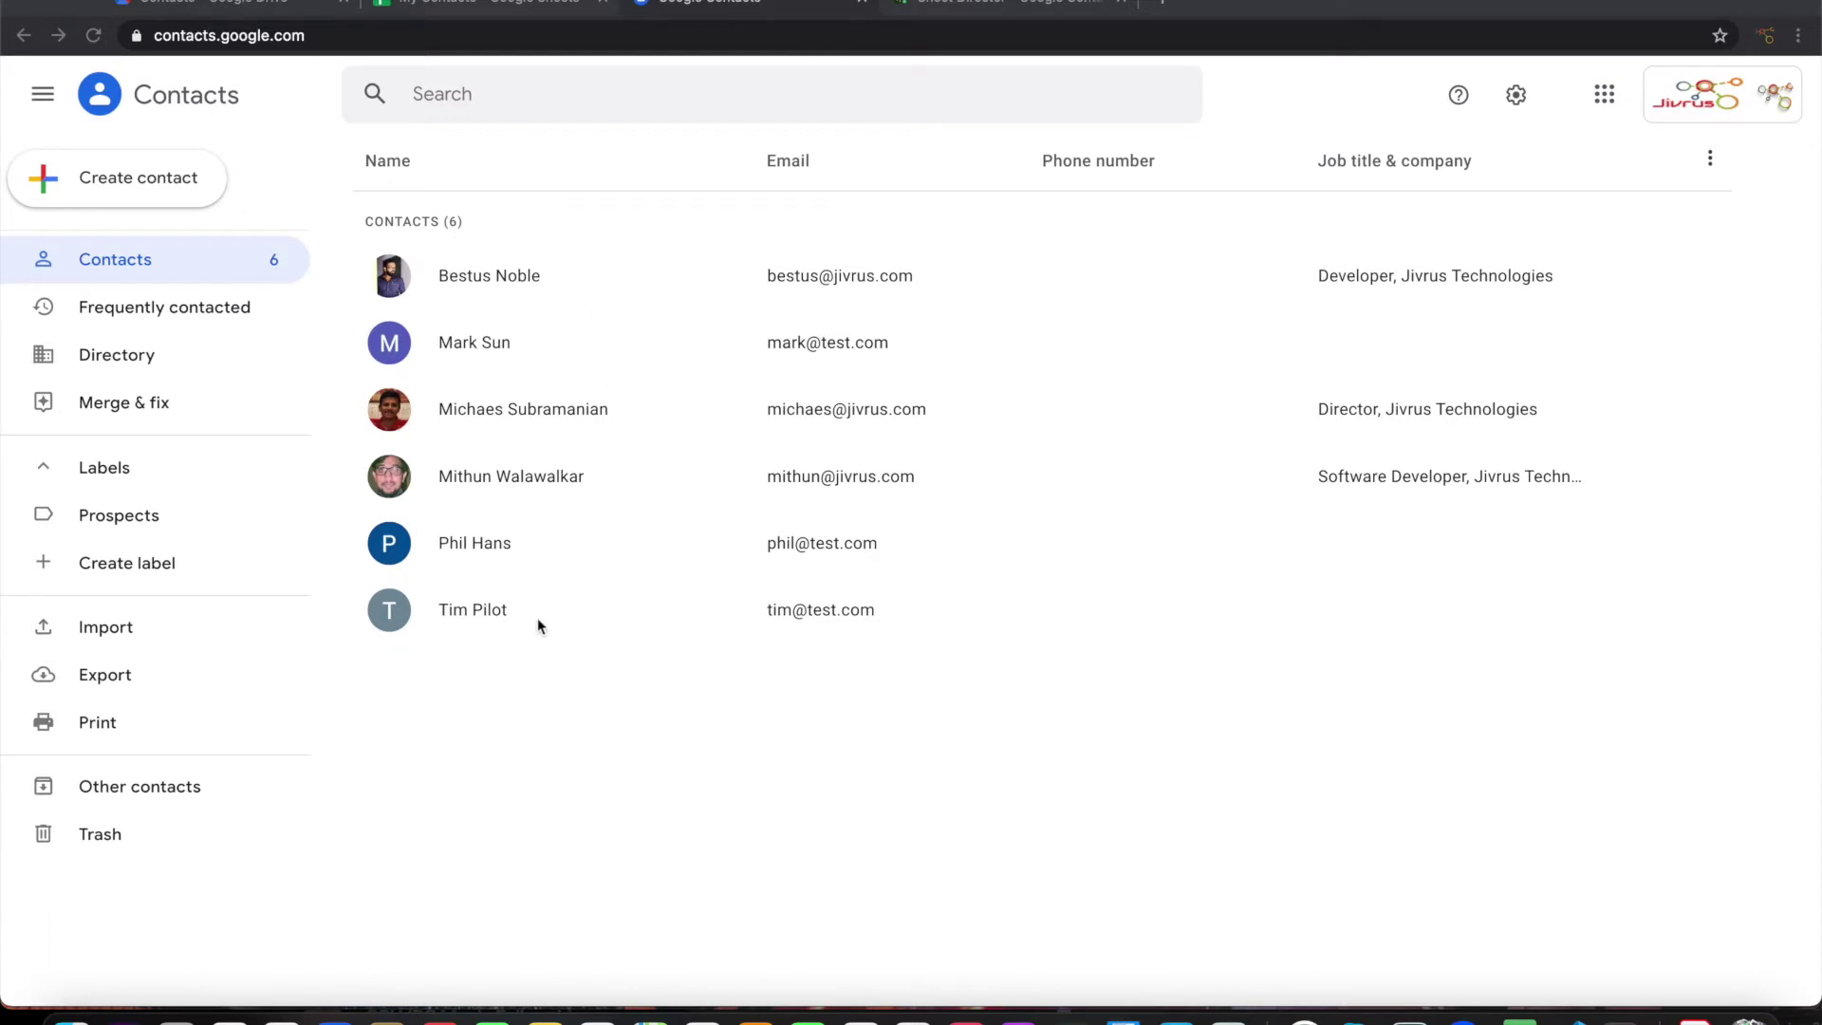
Step: Switch to the My Contacts spreadsheet and show its New Contacts sheet
left_click(489, 8)
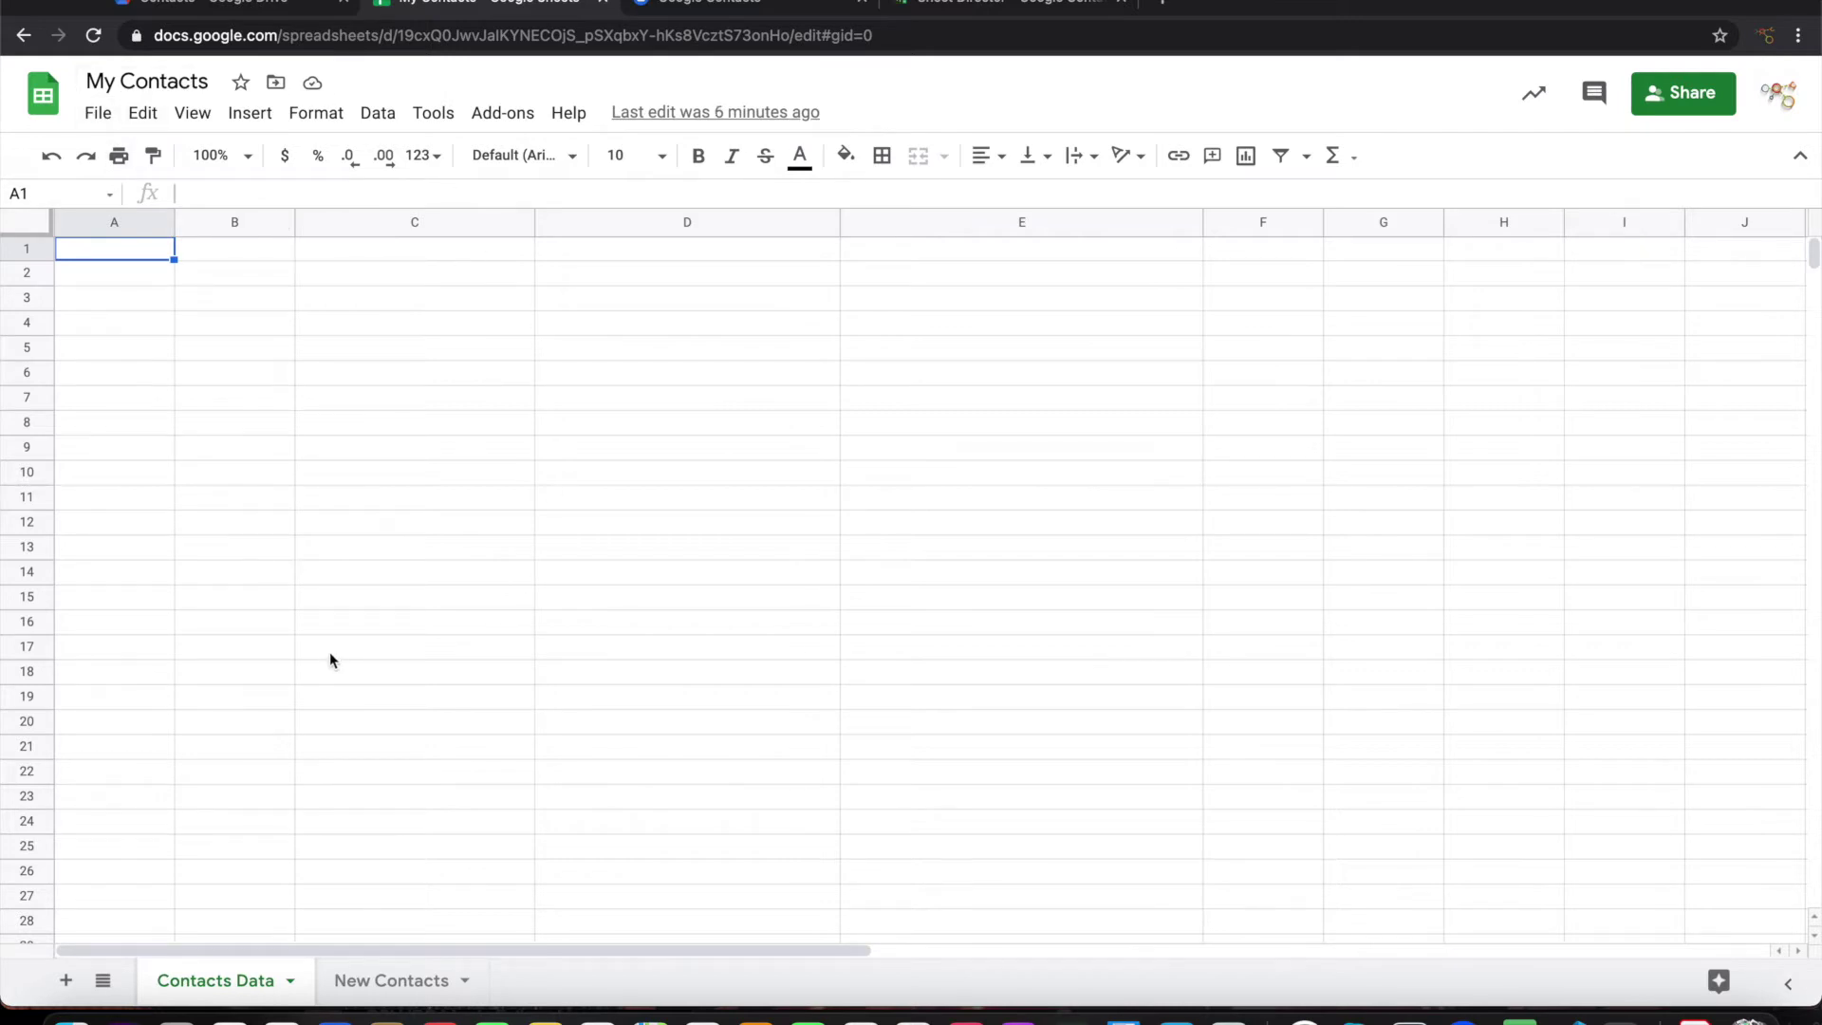
left_click(386, 987)
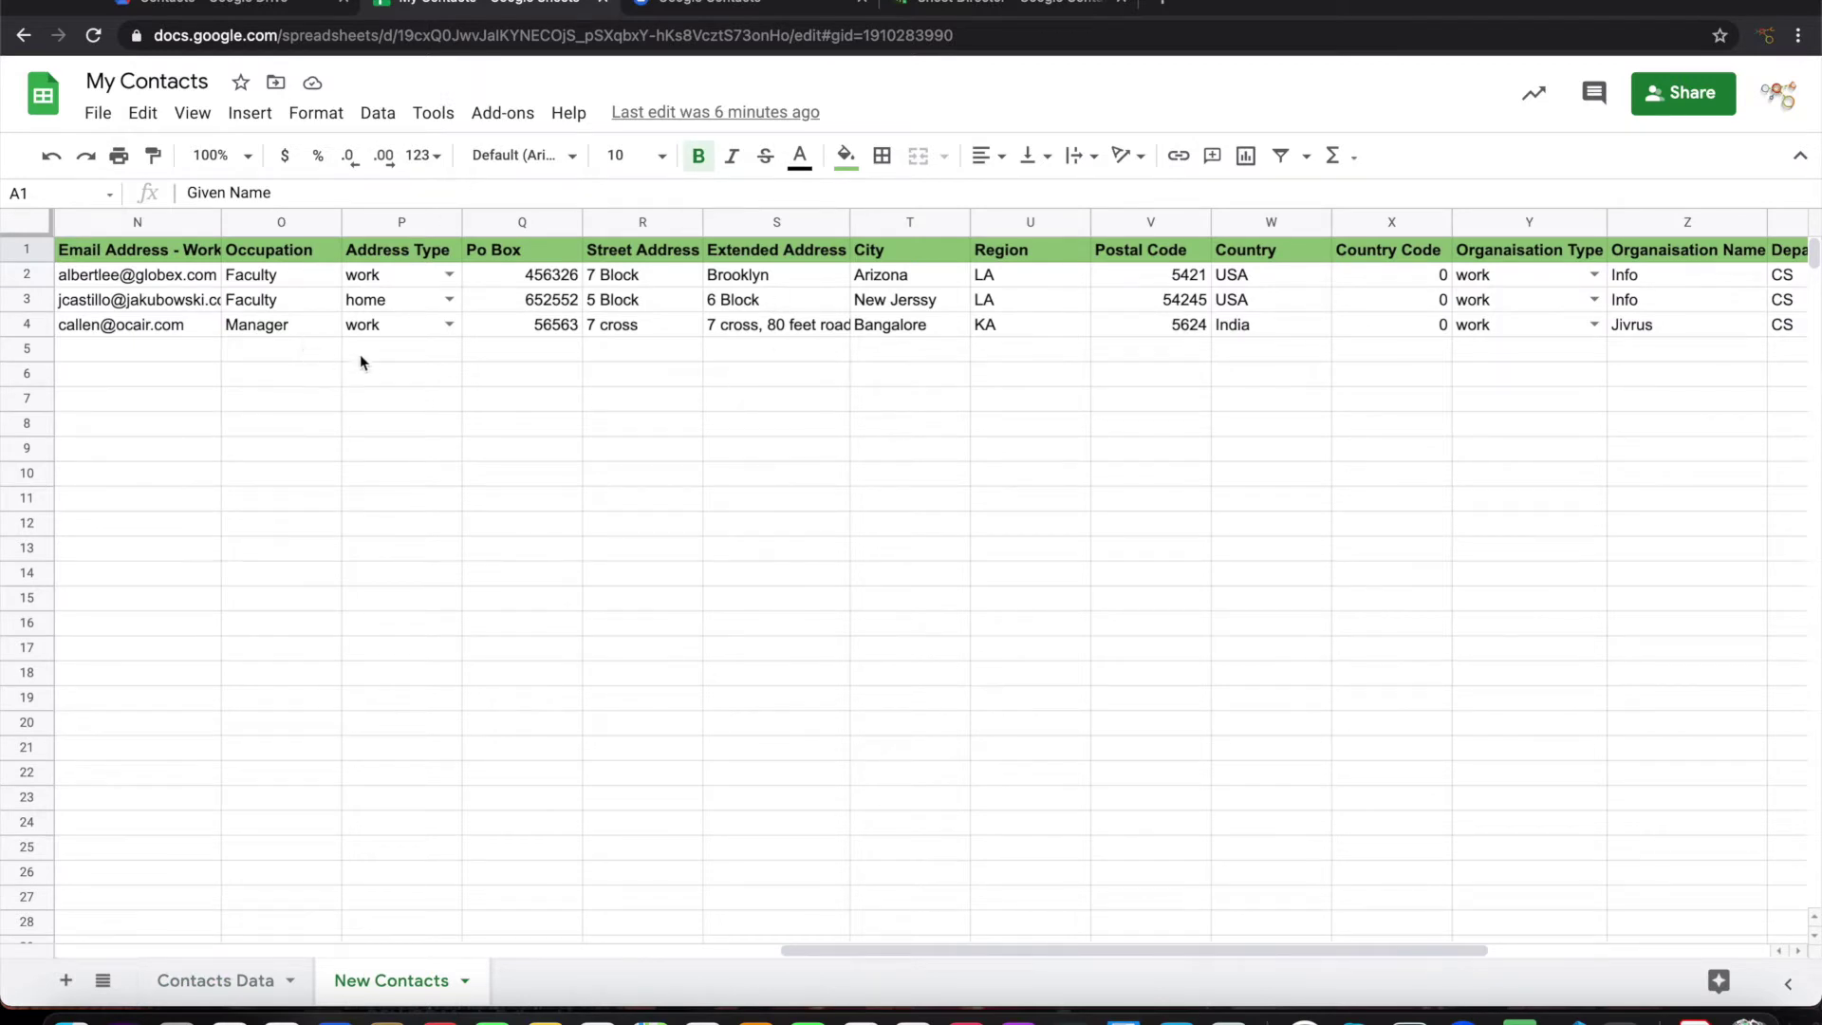
left_click(752, 9)
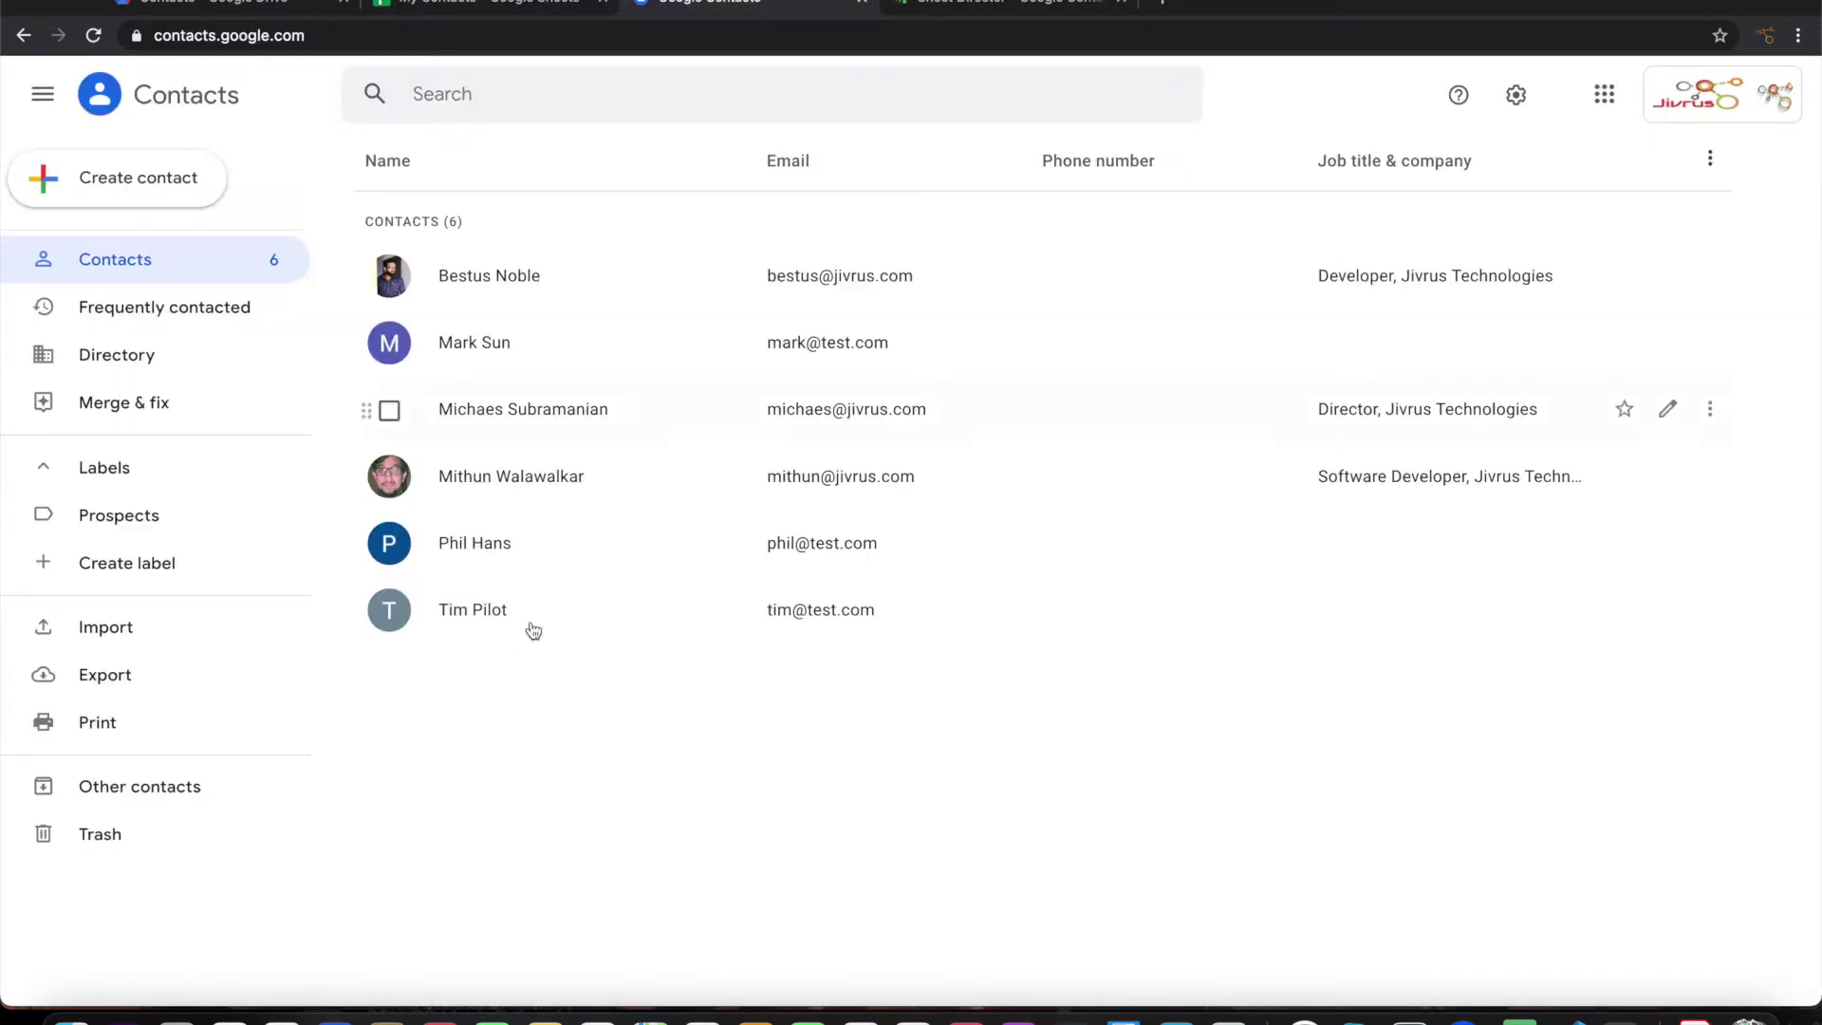
left_click(479, 5)
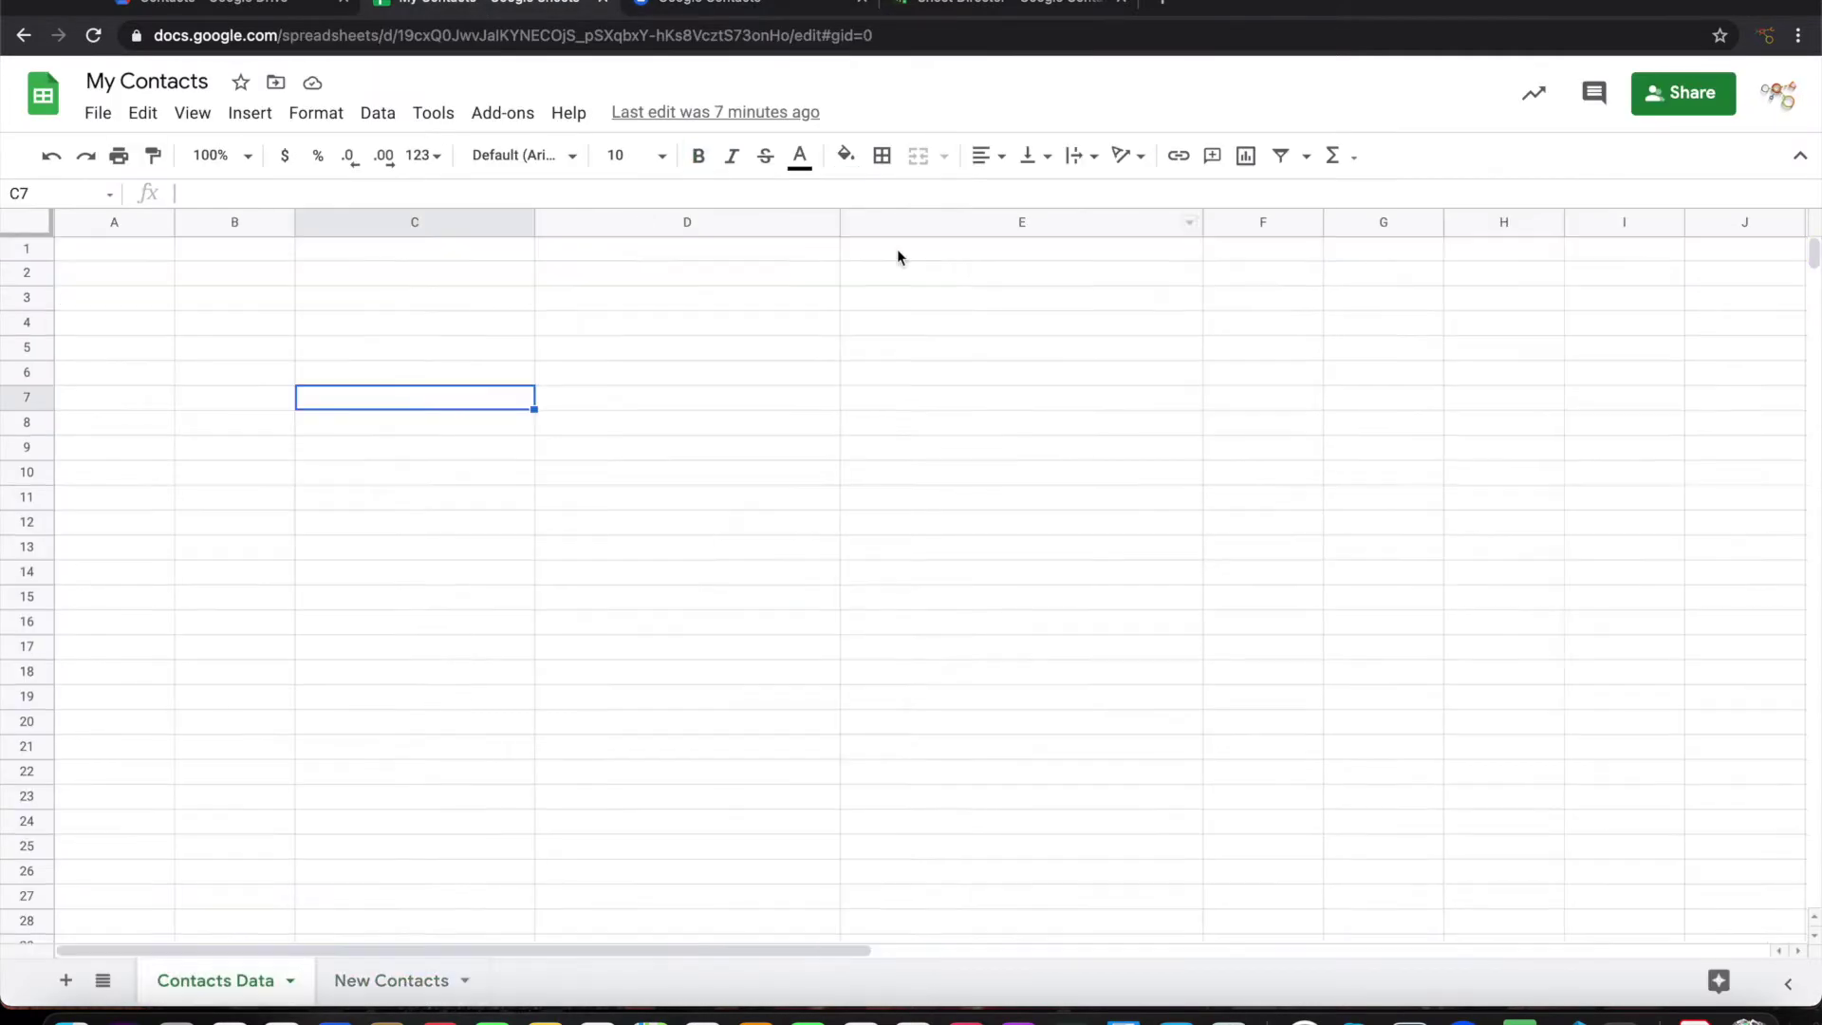
Step: Start Sheet Director, connect Google Contacts, and name the service 'Get My Contacts Info'
left_click(503, 115)
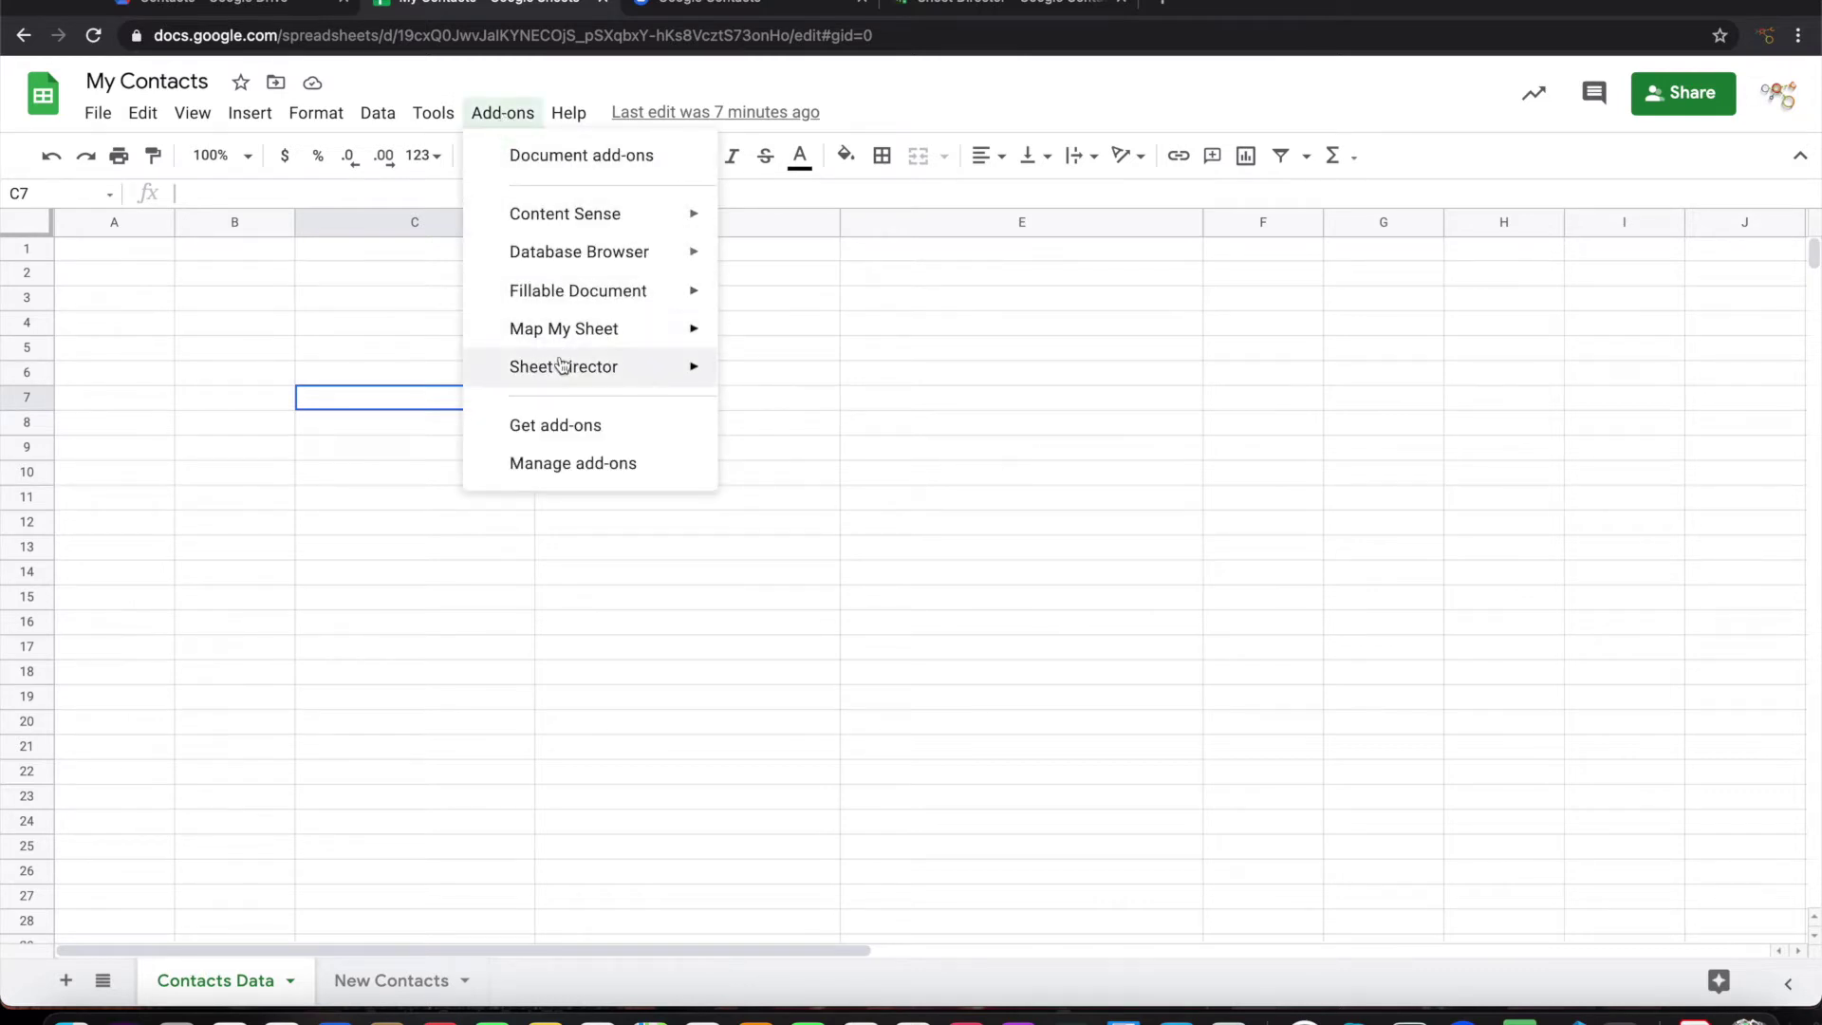
mouse_move(560, 367)
left_click(754, 374)
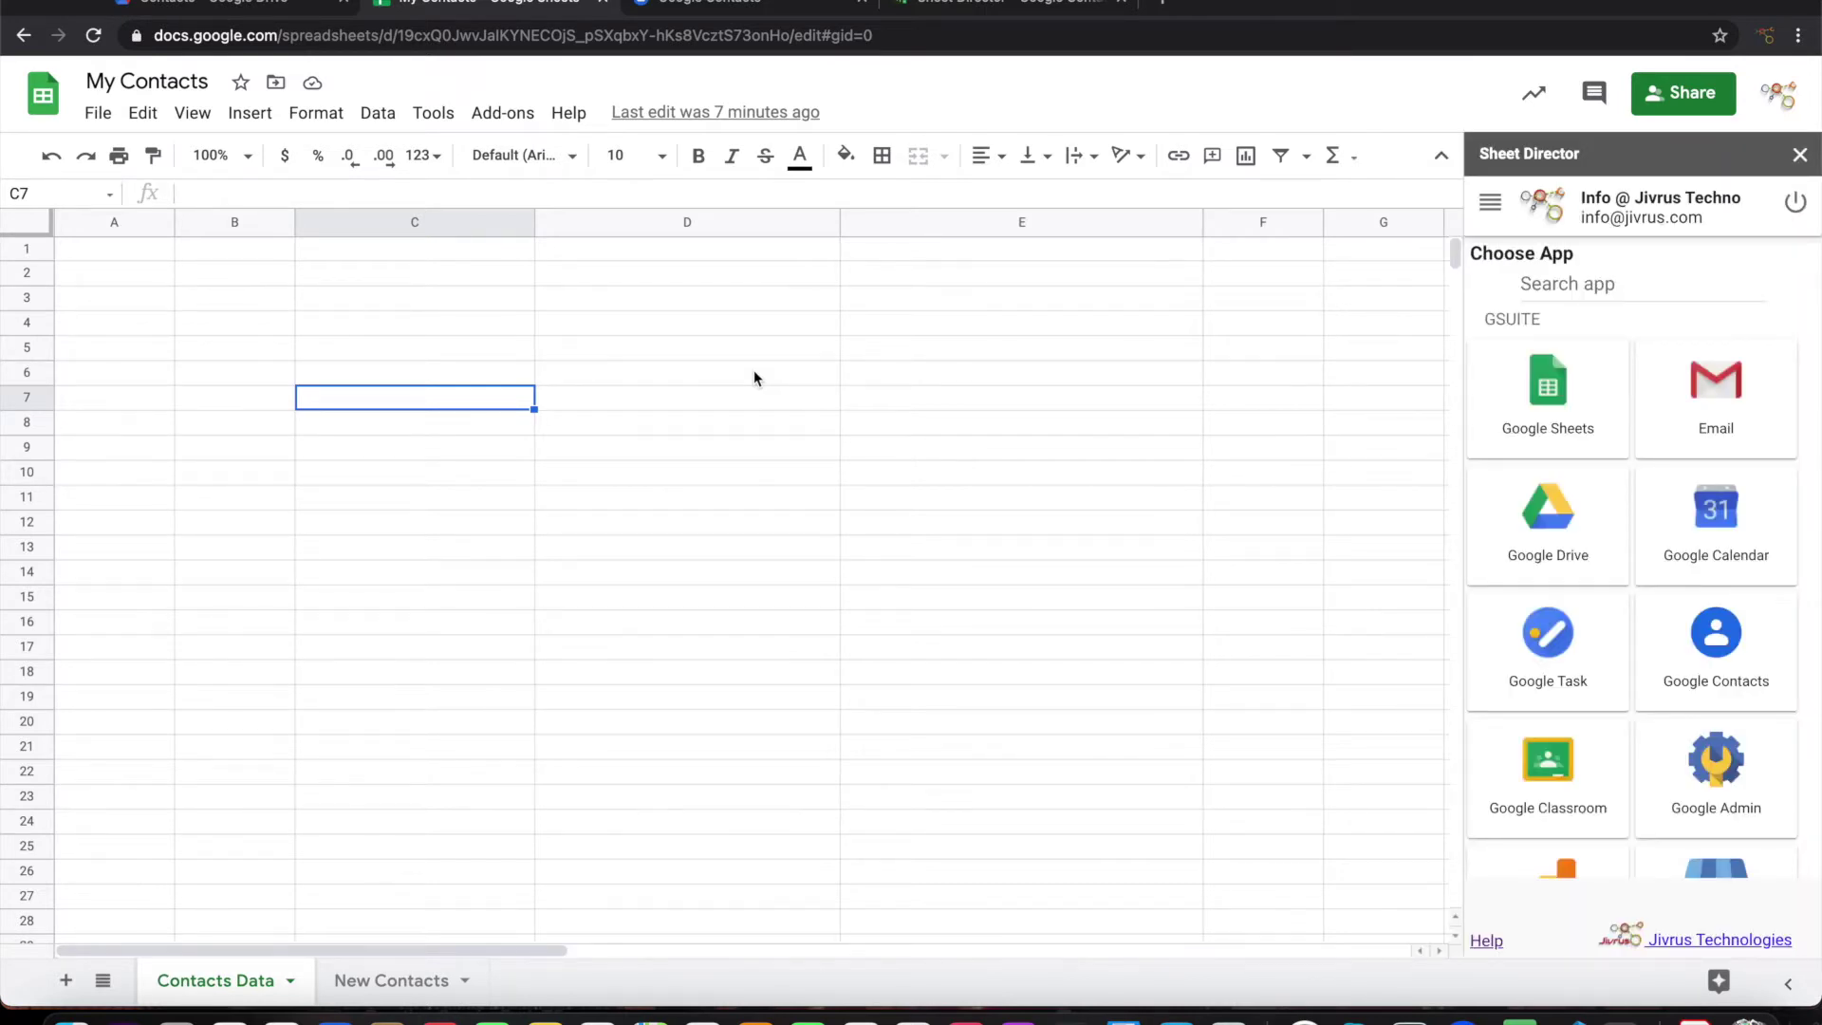
left_click(1708, 659)
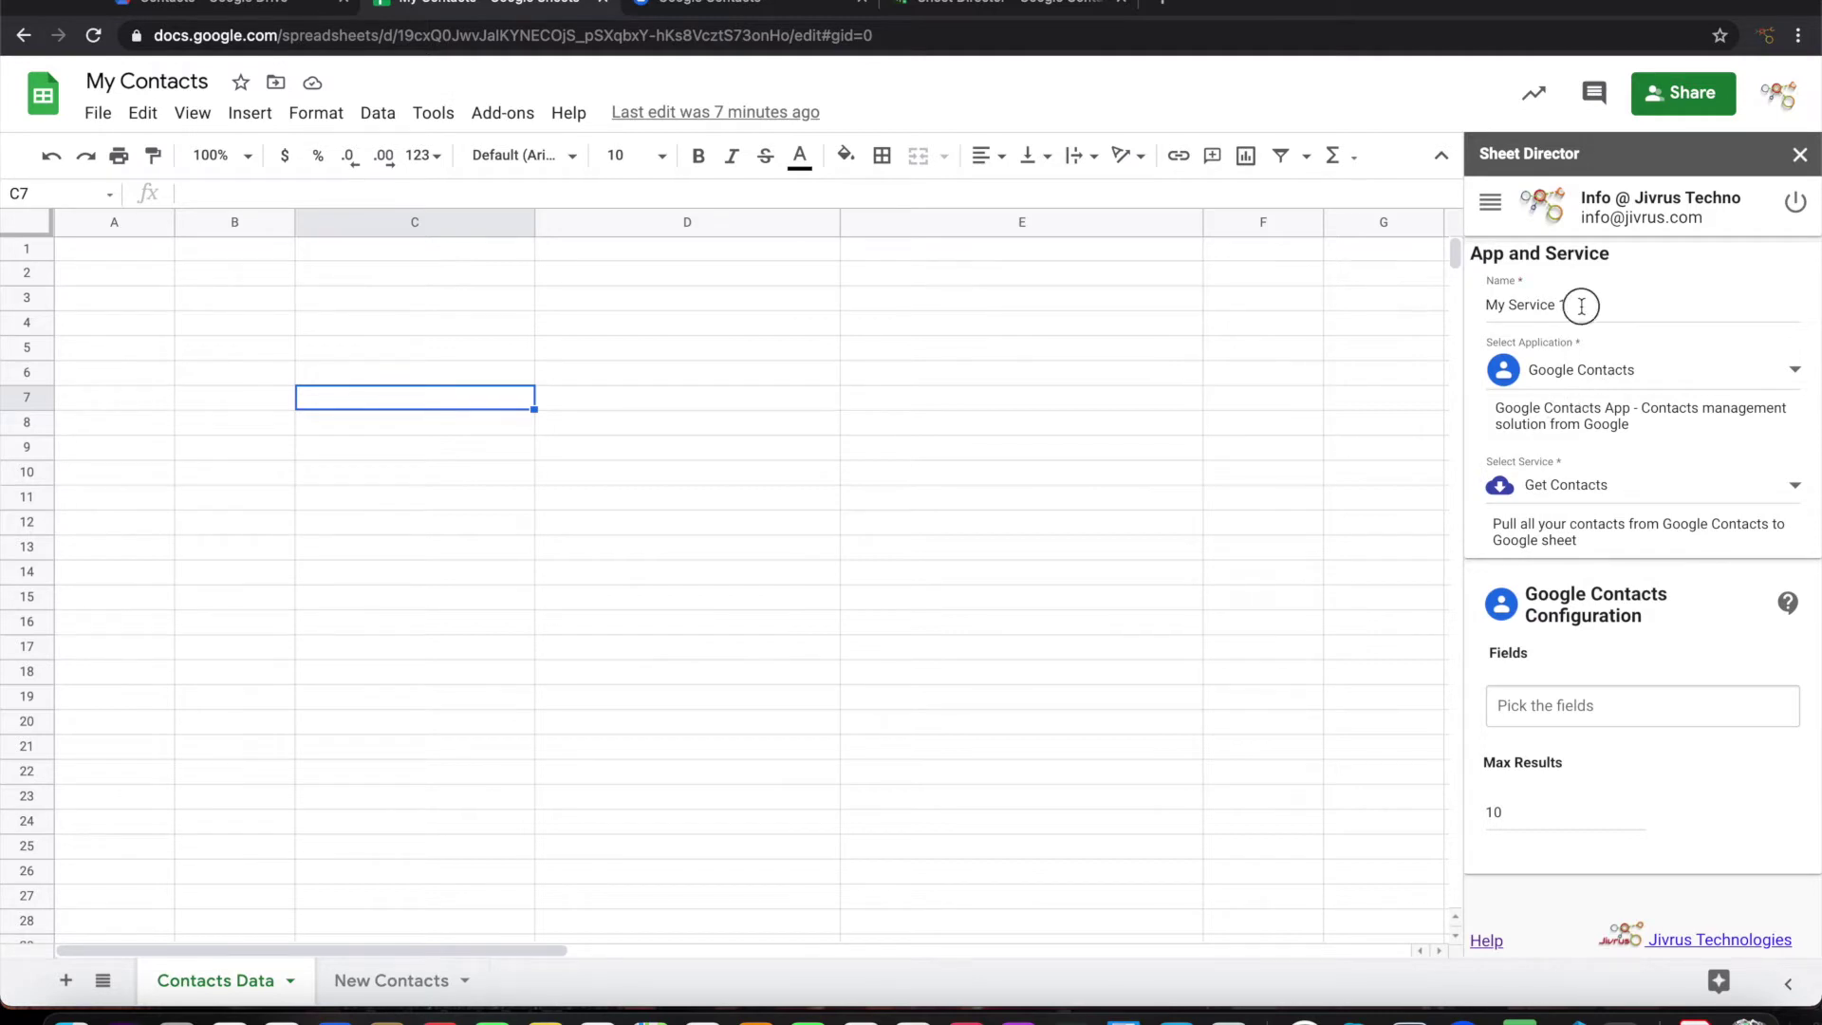
left_click_drag(1579, 304, 1485, 297)
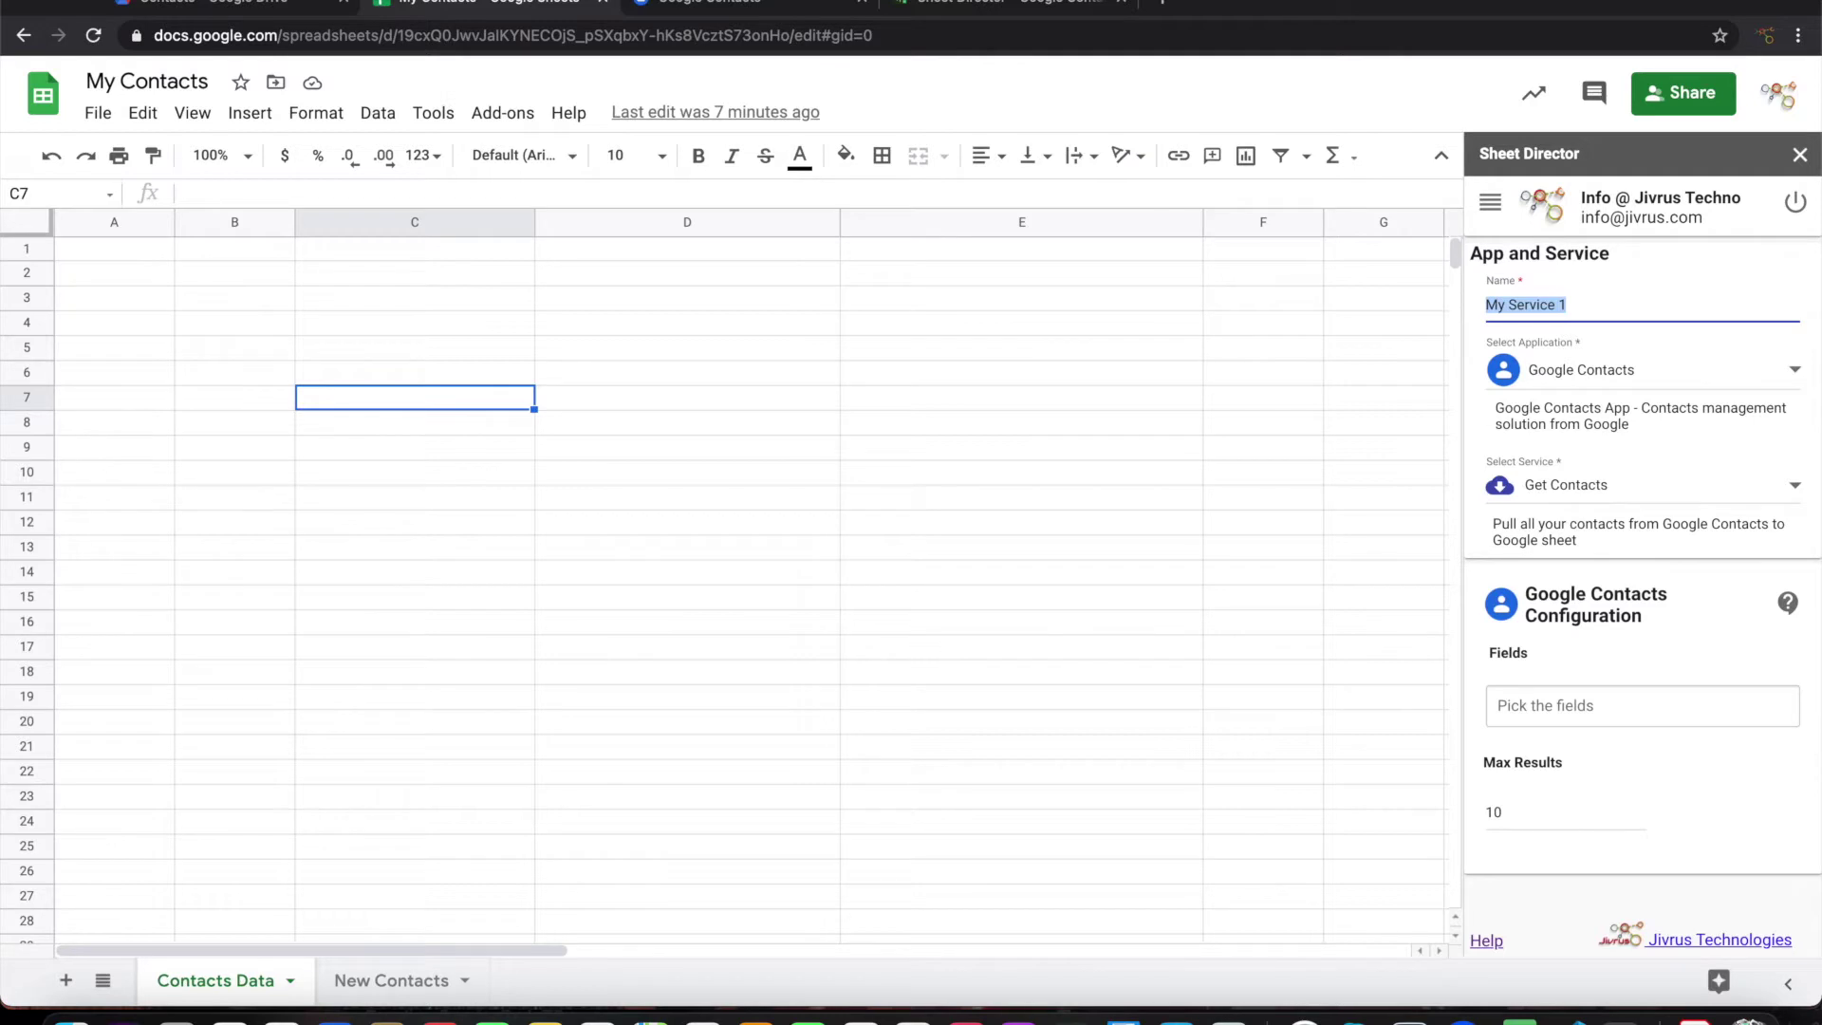
type("Get My Contacts Info")
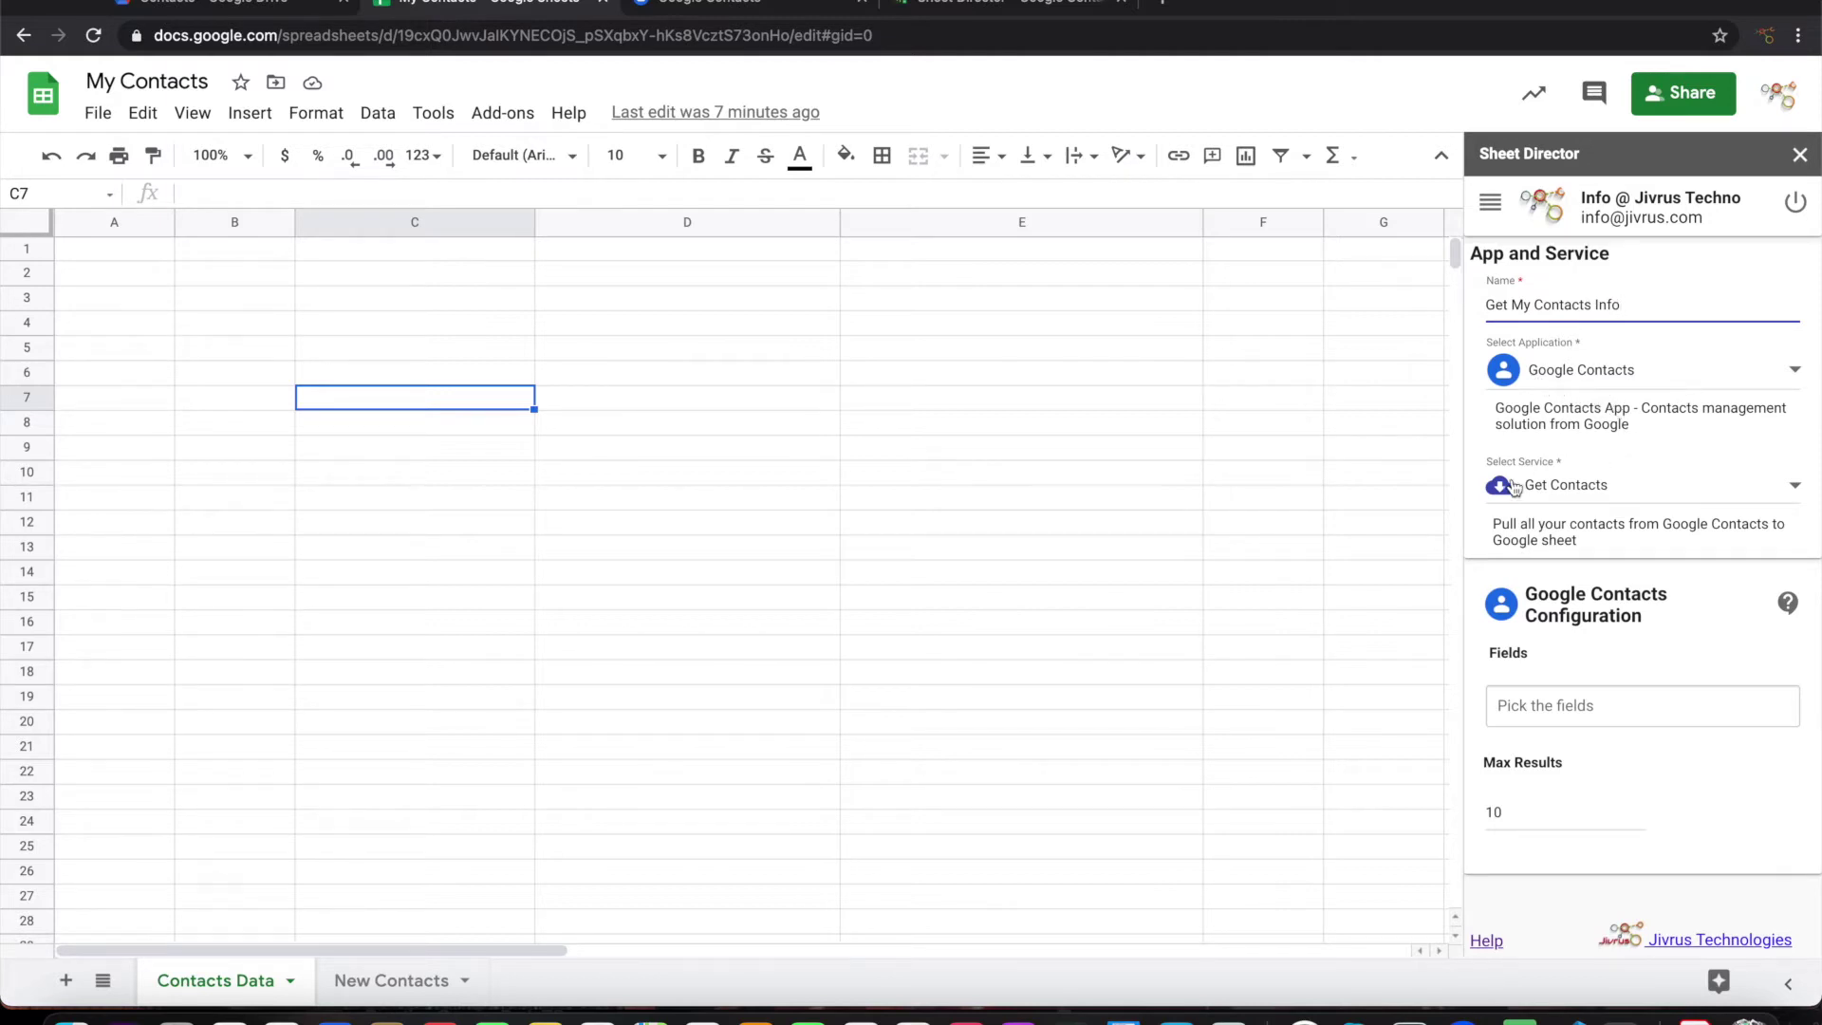
scroll(1642, 503, "down", 5)
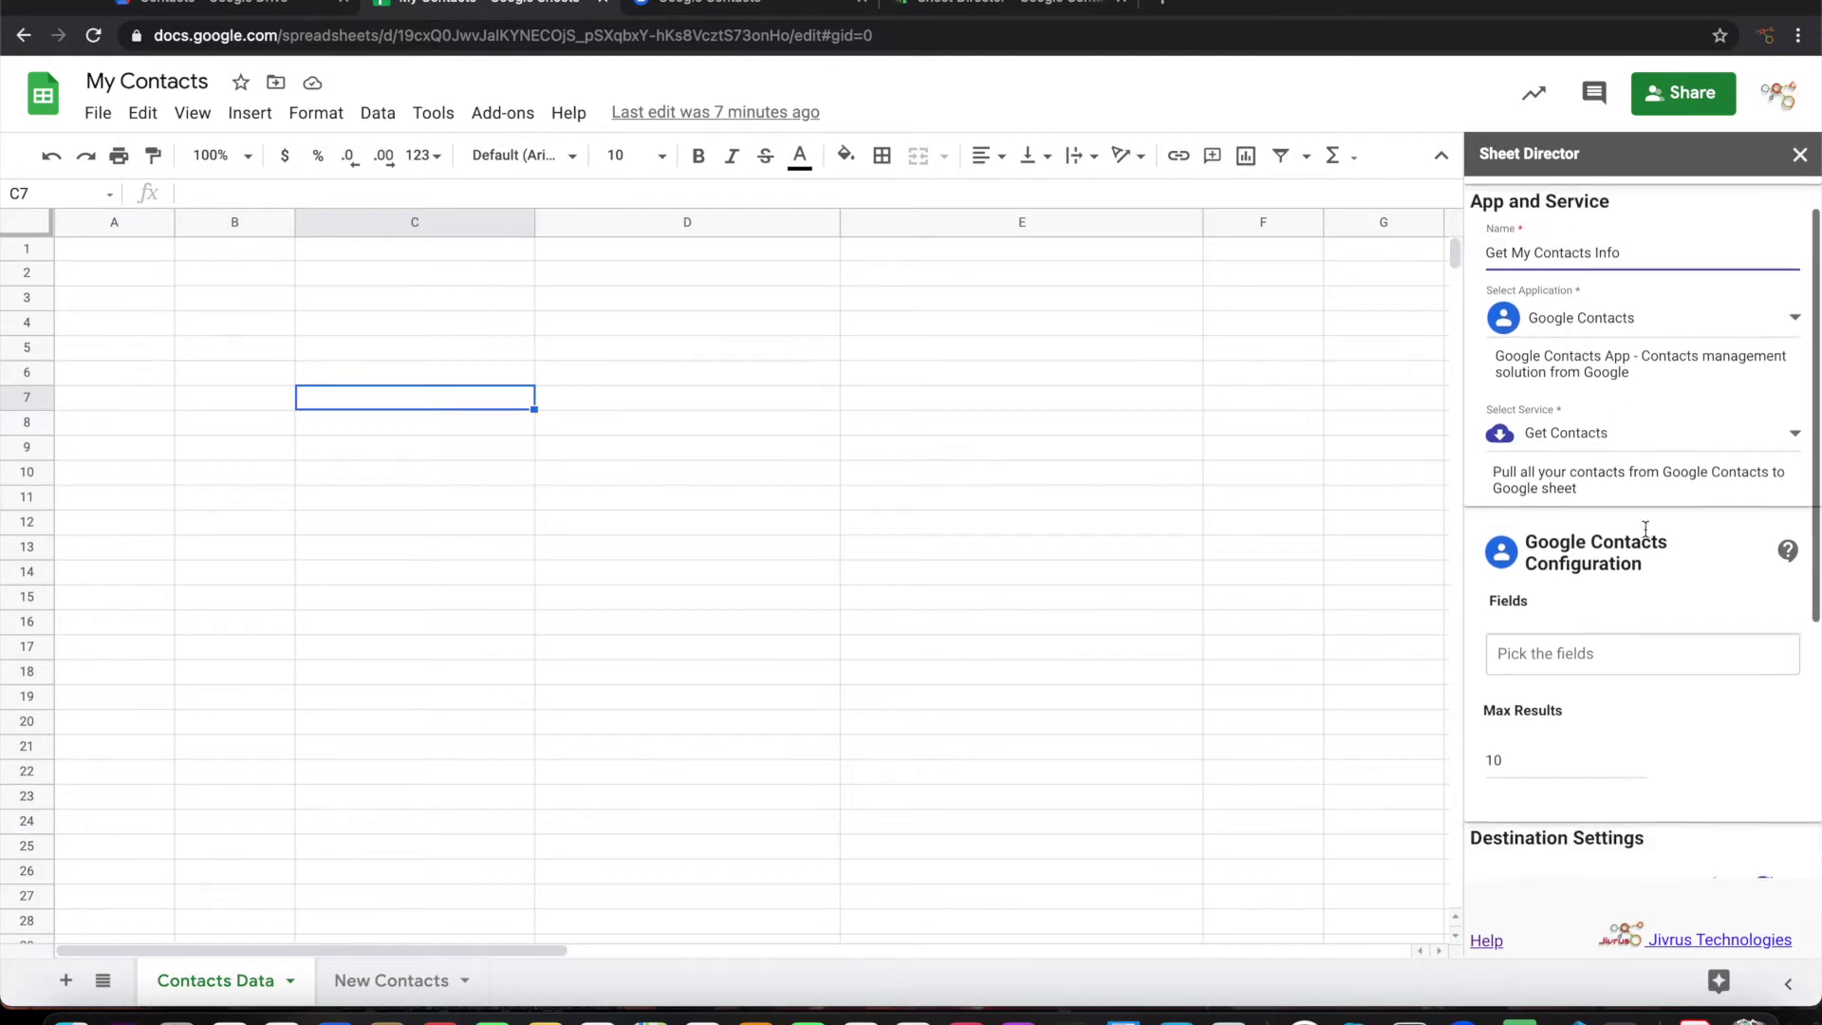
Step: Select Given Name, Family Name, Middle Name, Display Name and DOB as fields to pull
left_click(1639, 460)
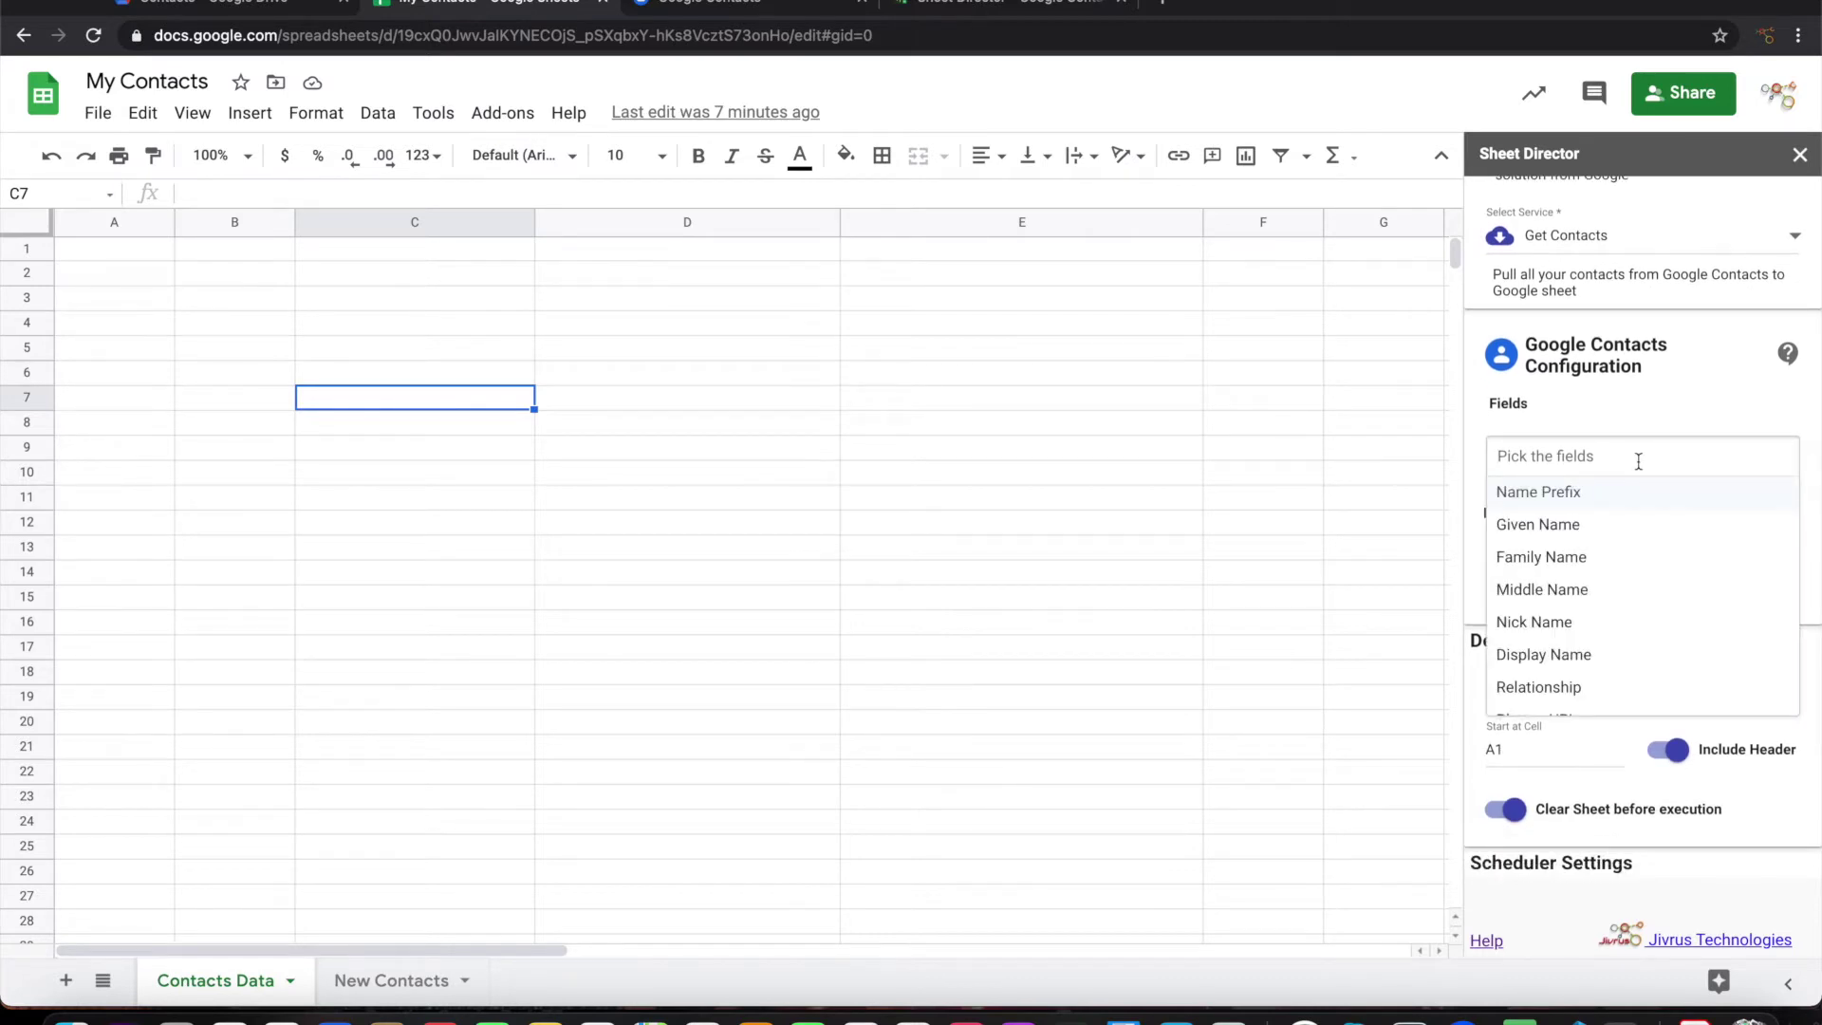
left_click(1578, 525)
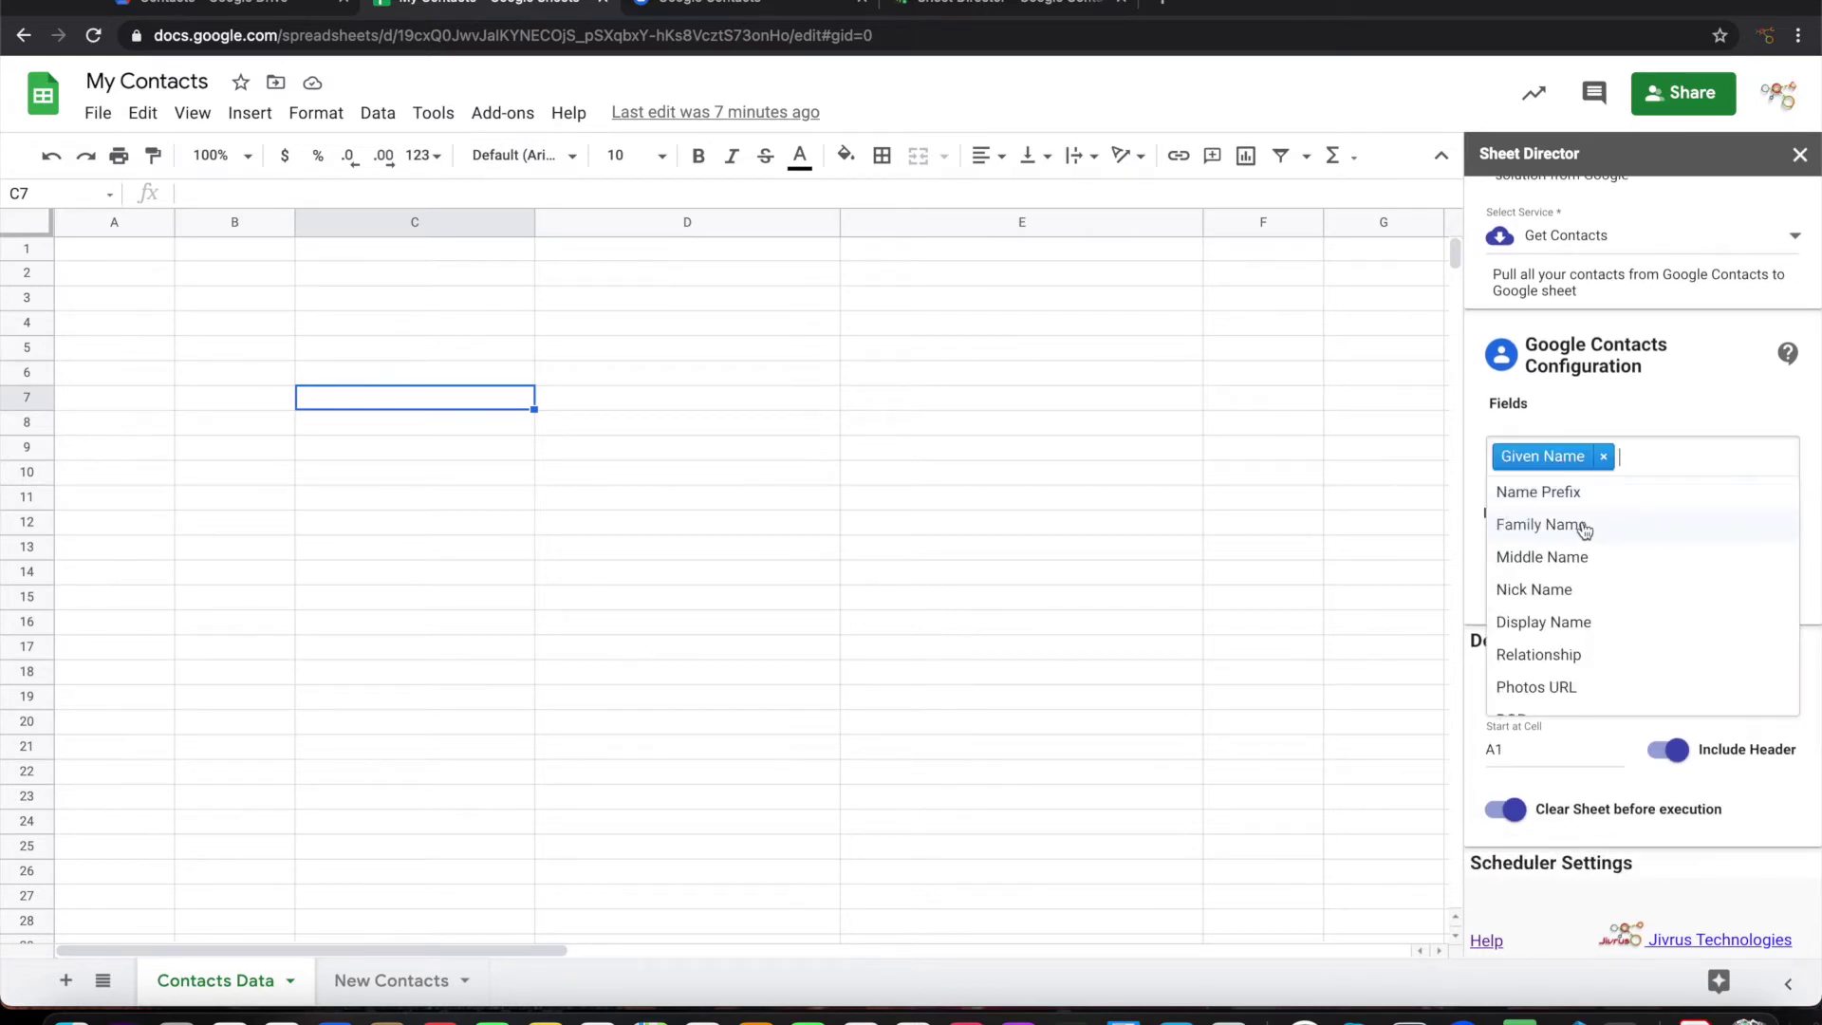
left_click(1561, 531)
left_click(1561, 536)
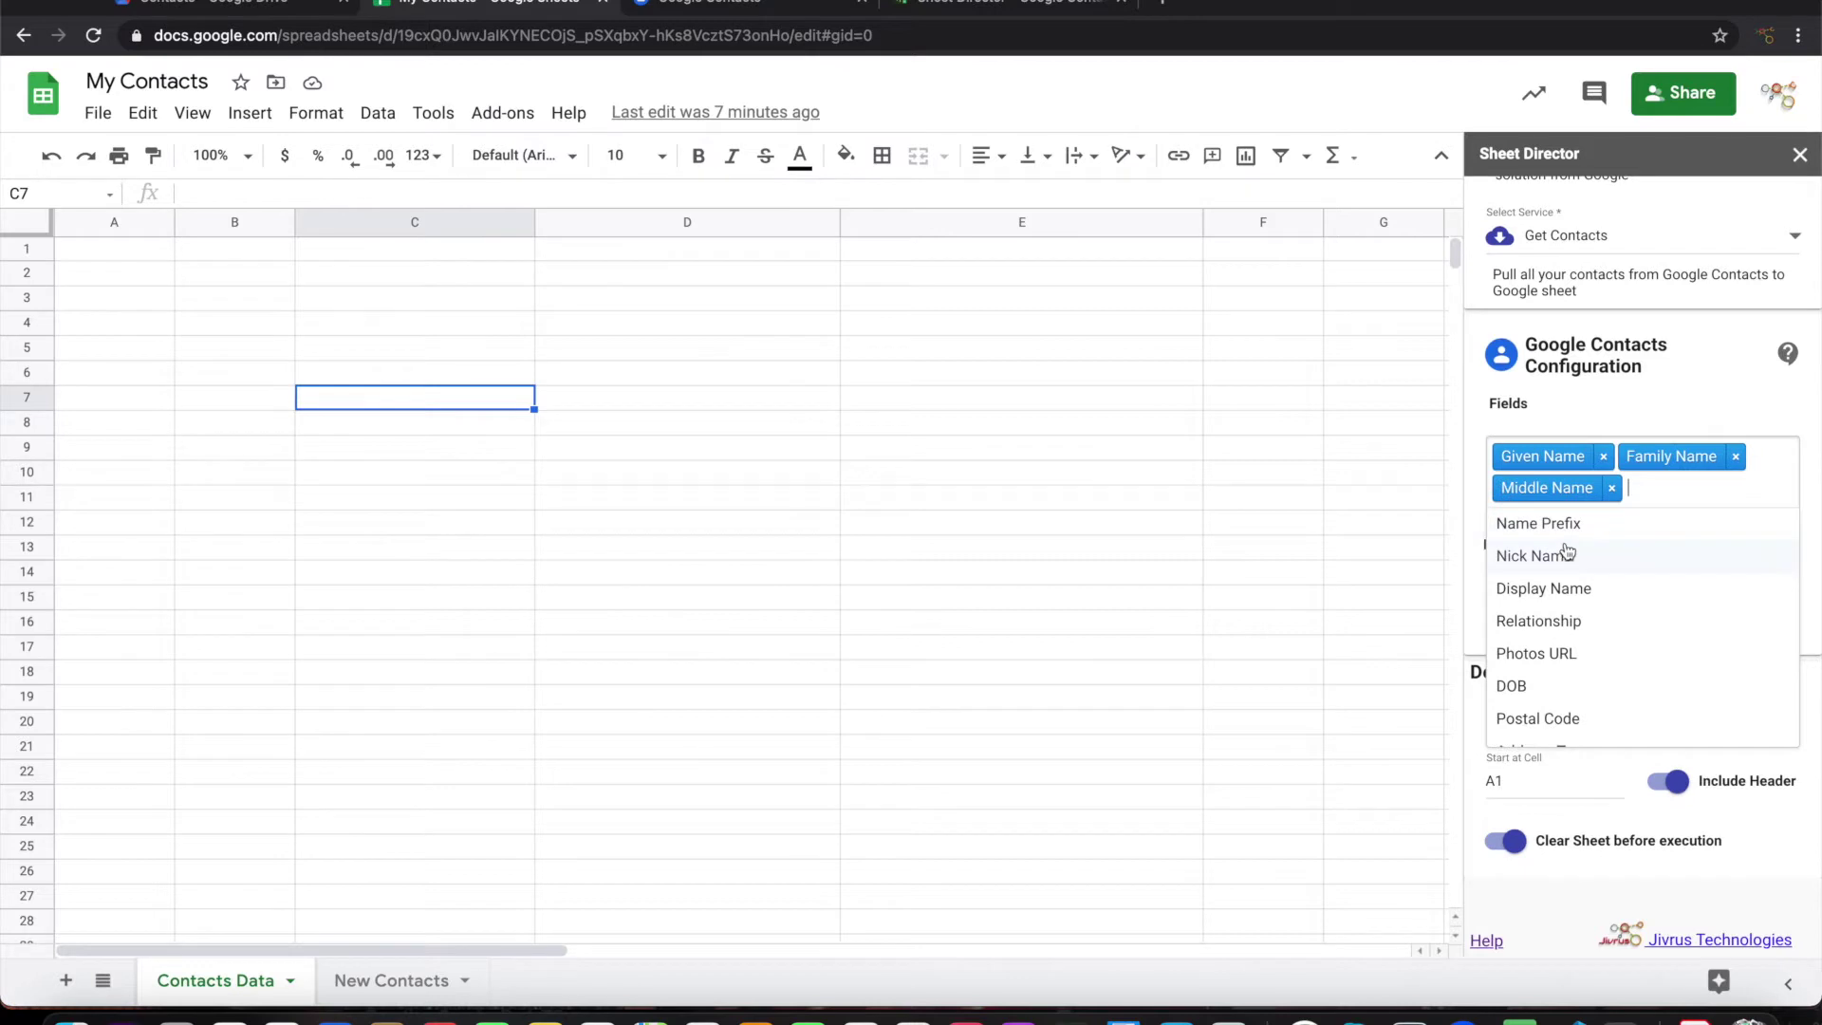
left_click(1576, 593)
scroll(1596, 659, "down", 3)
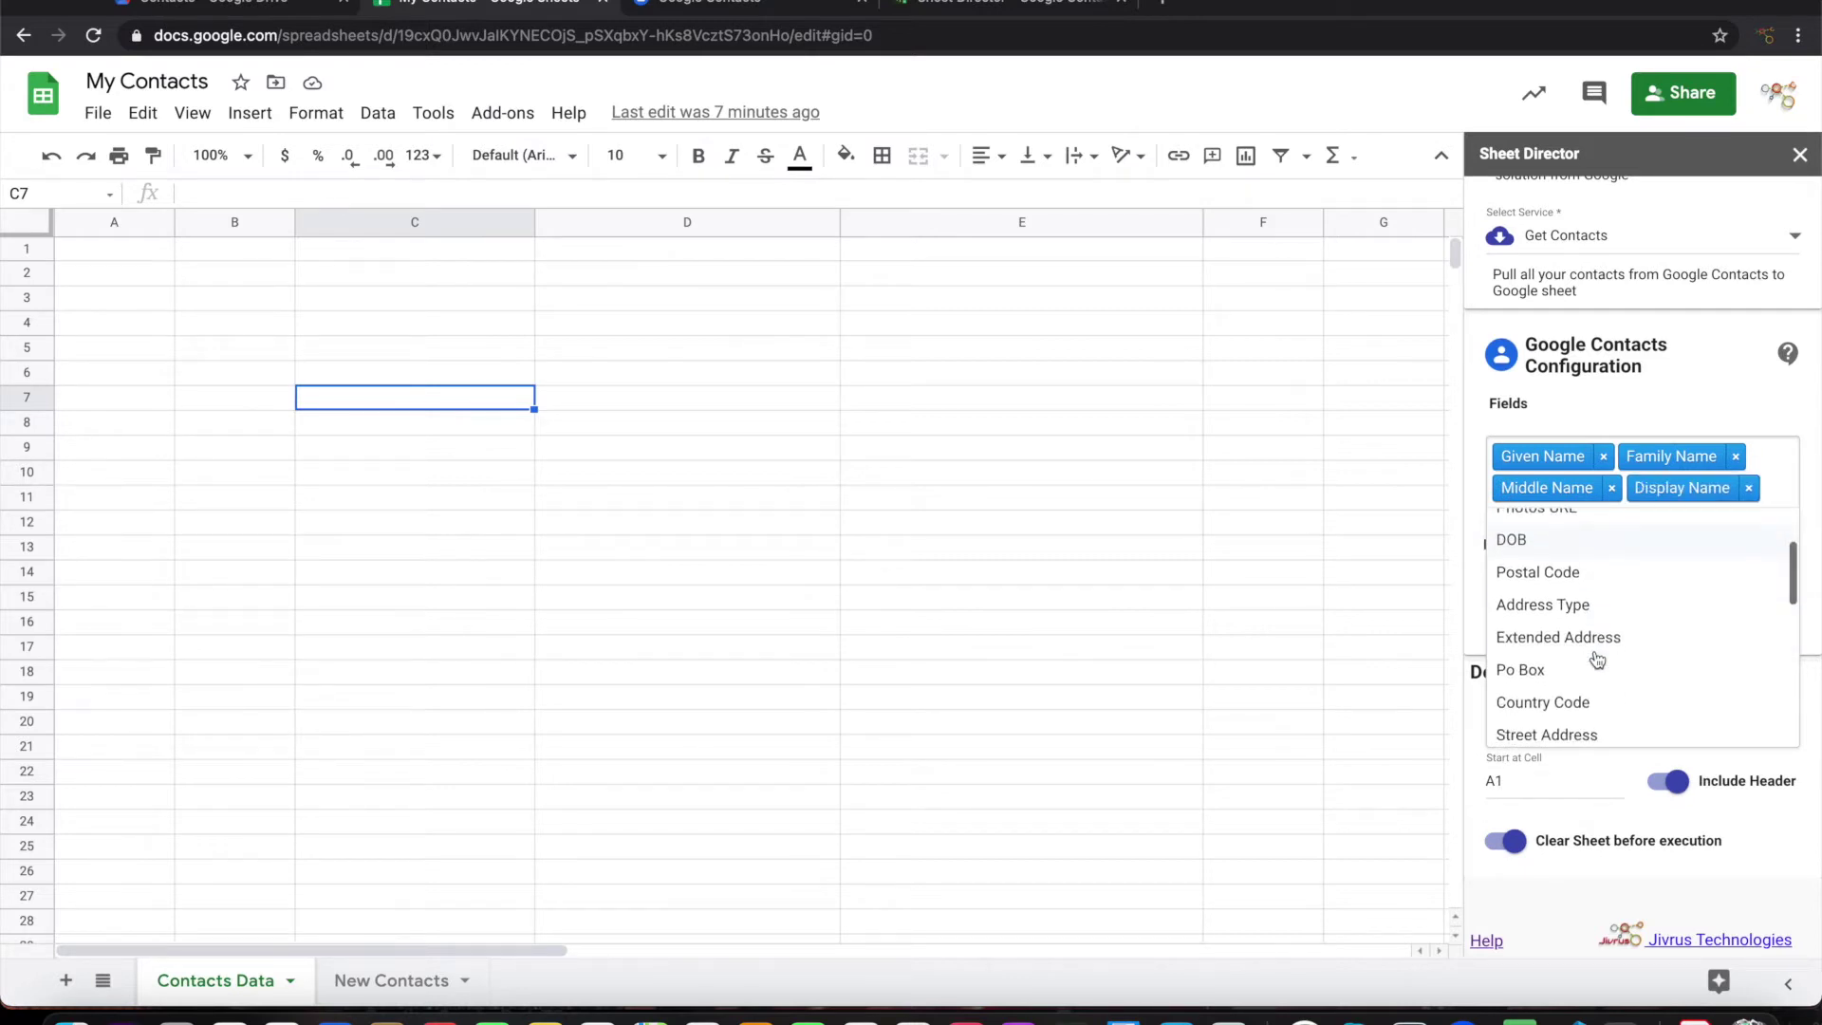
left_click(1542, 546)
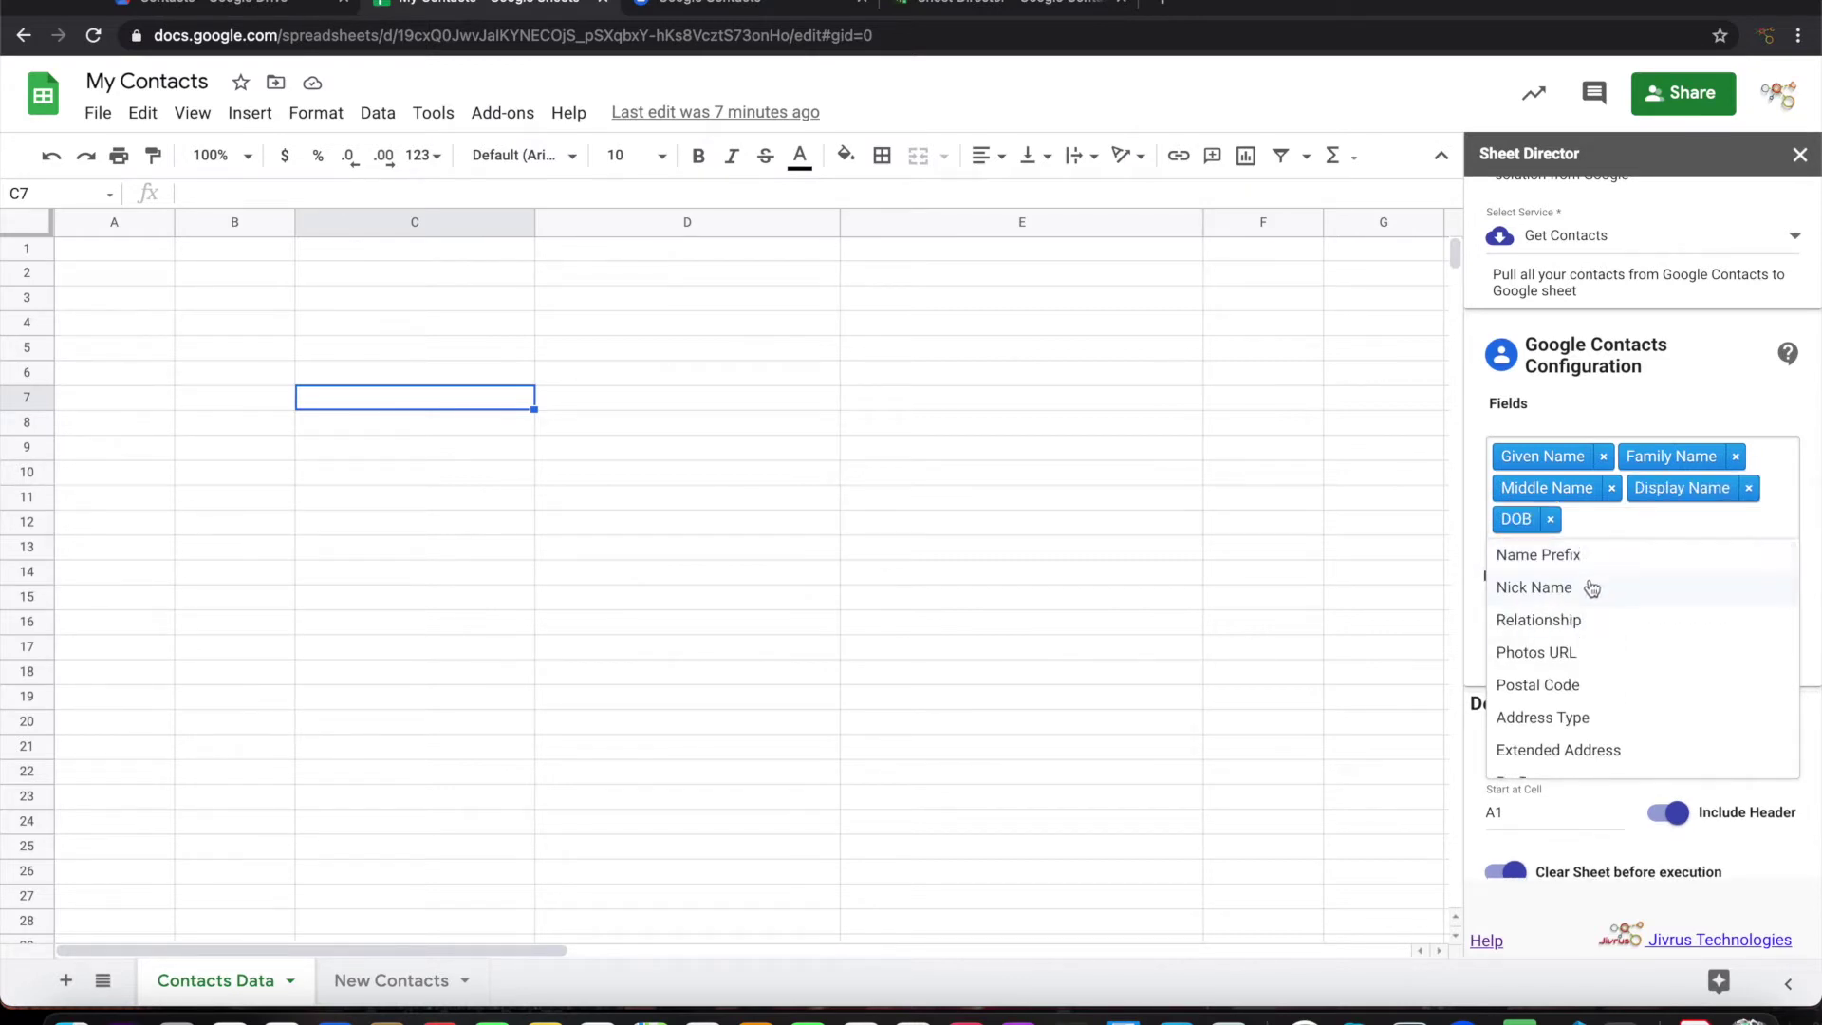
Step: Add Email - Type and Email Address to the pulled fields and close the list
scroll(1575, 653, "down", 1)
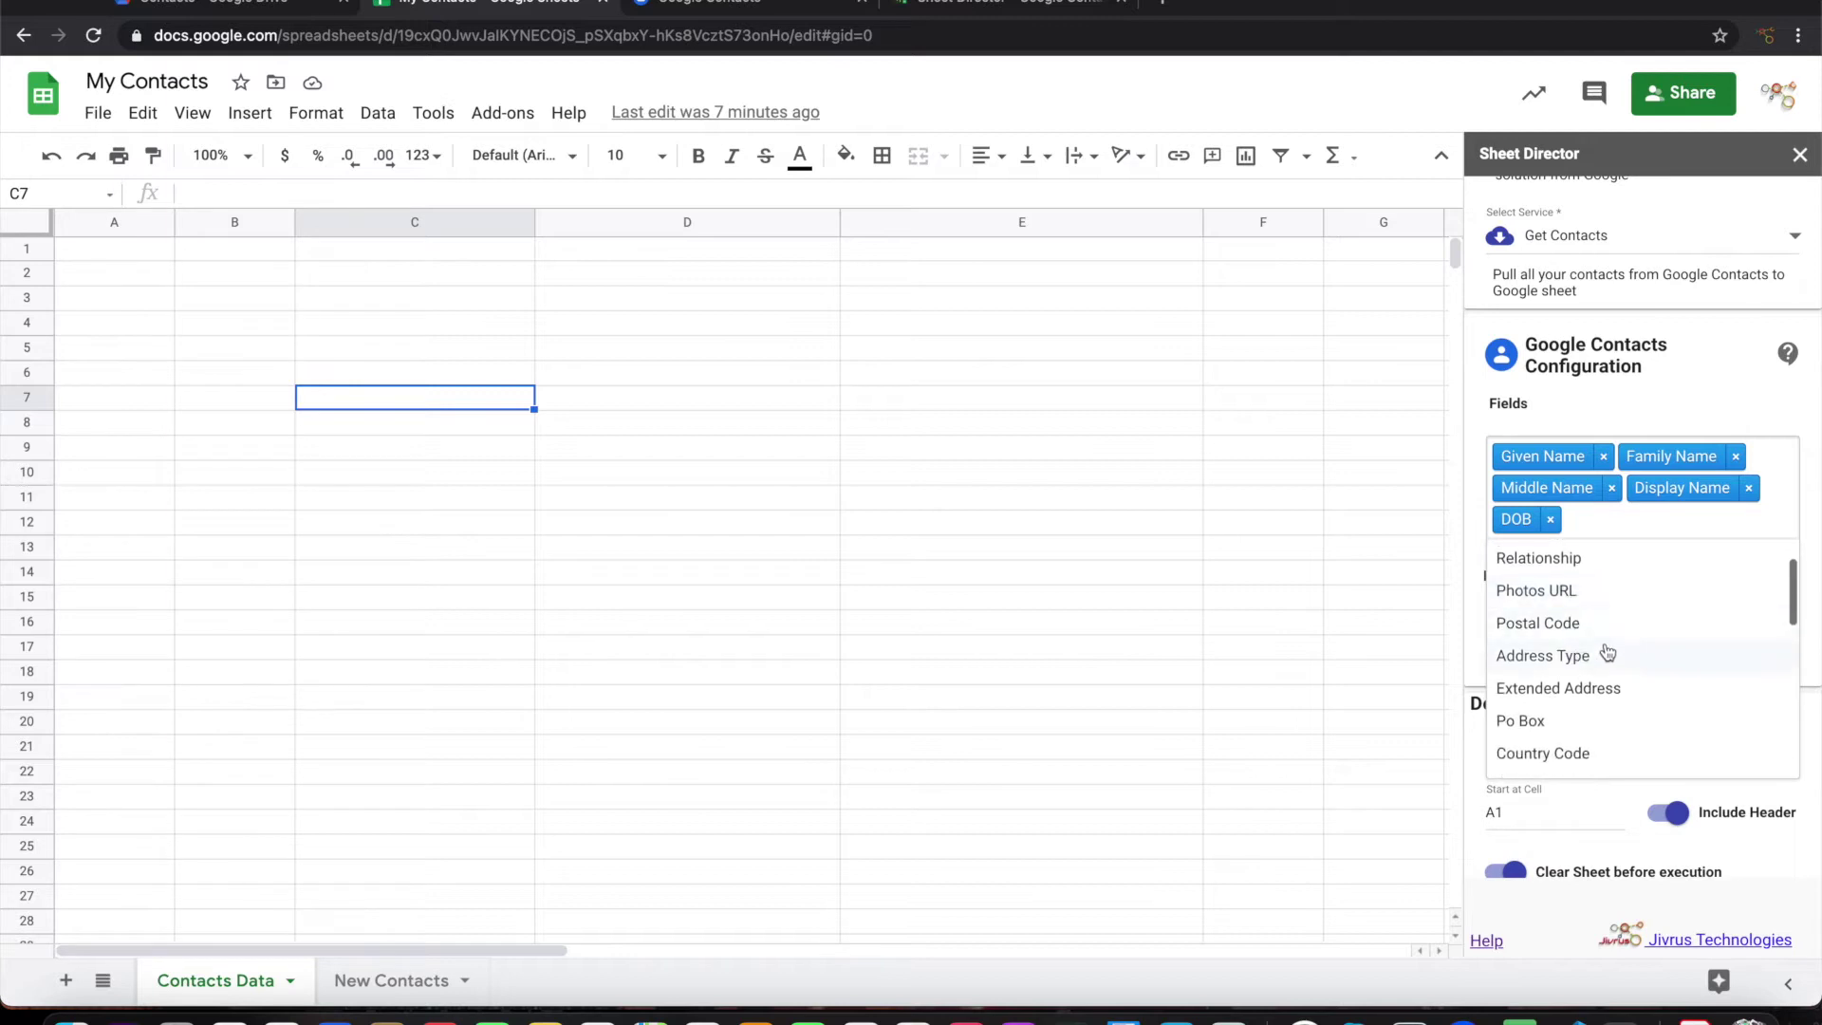
scroll(1560, 661, "down", 3)
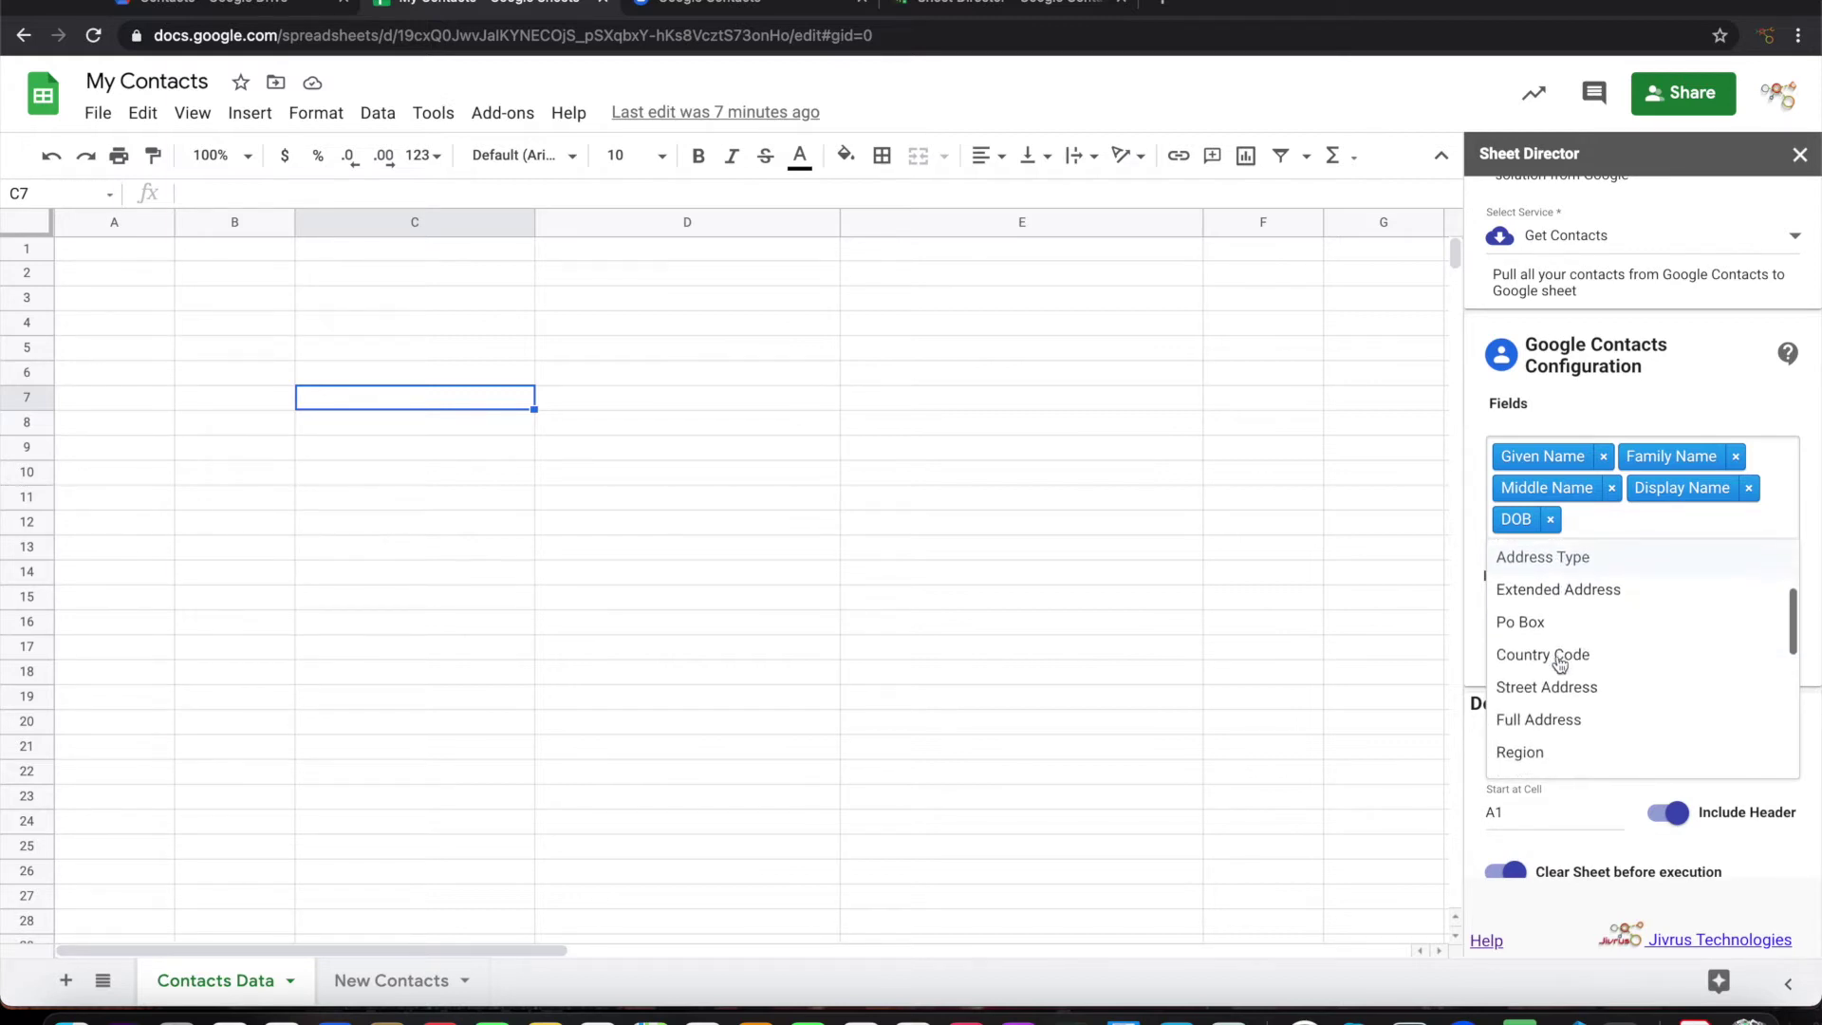
scroll(1564, 651, "up", 2)
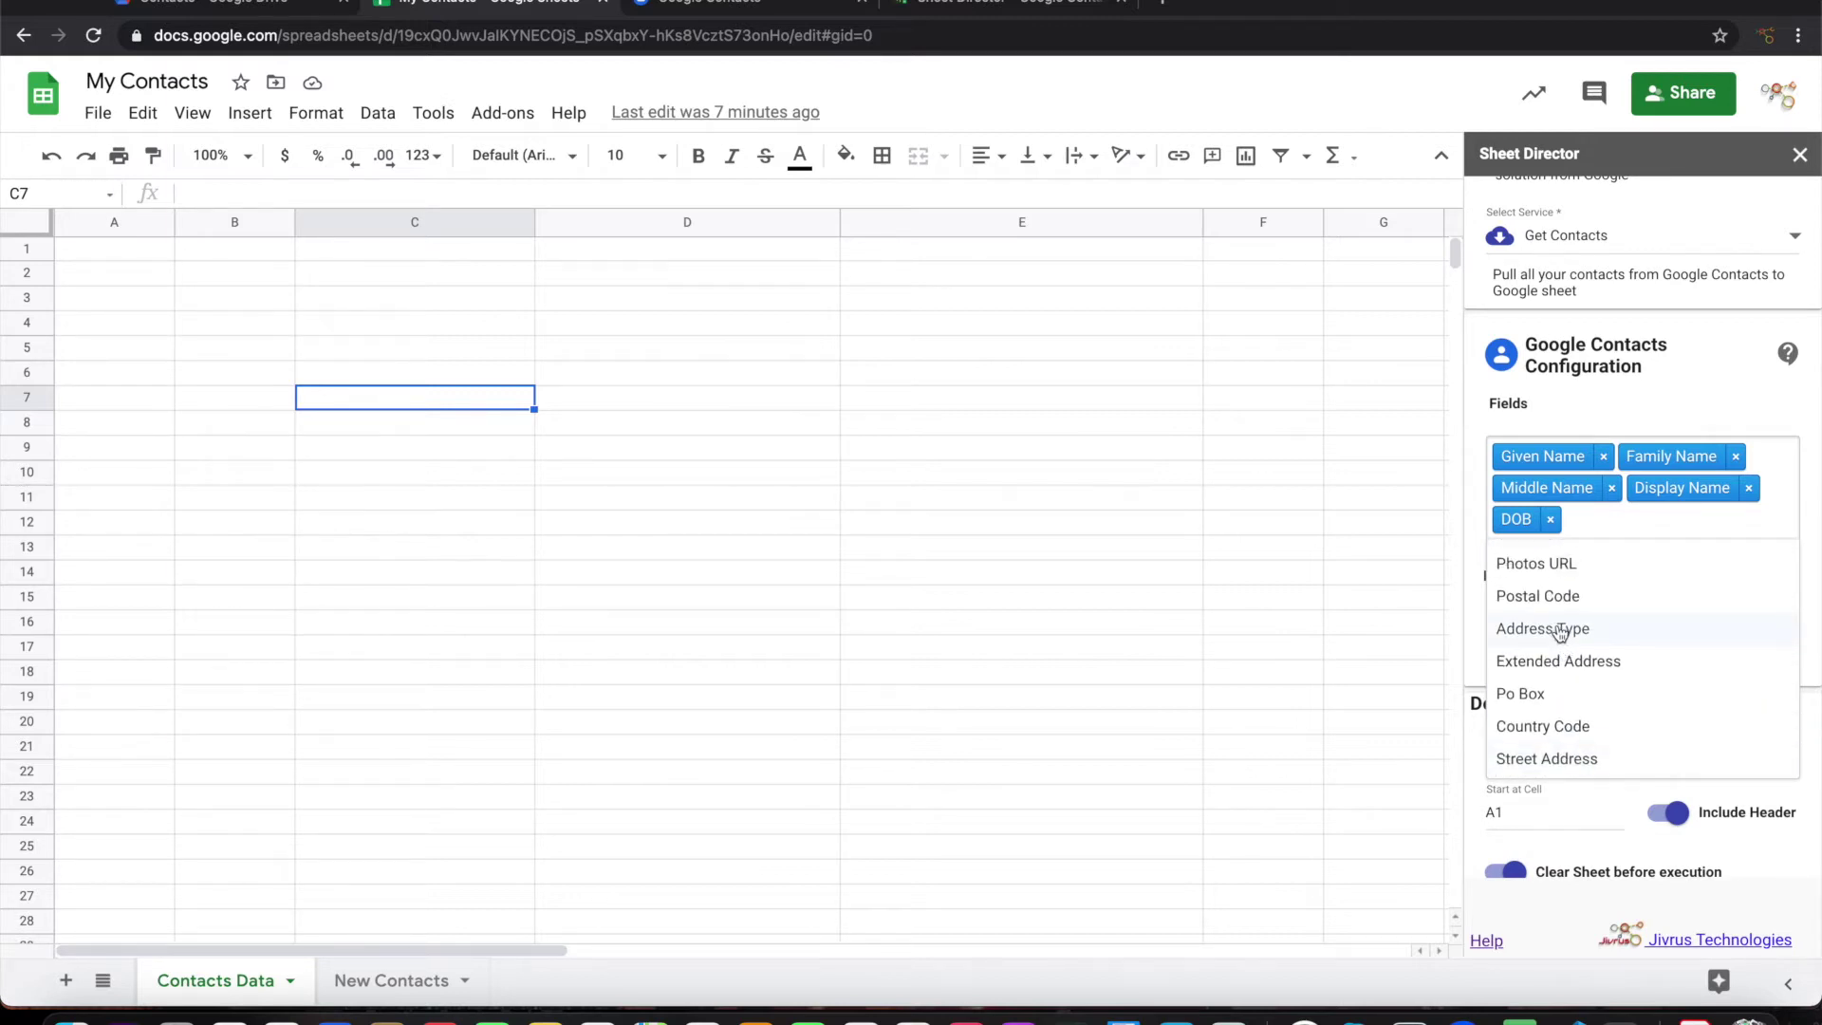
scroll(1561, 632, "down", 4)
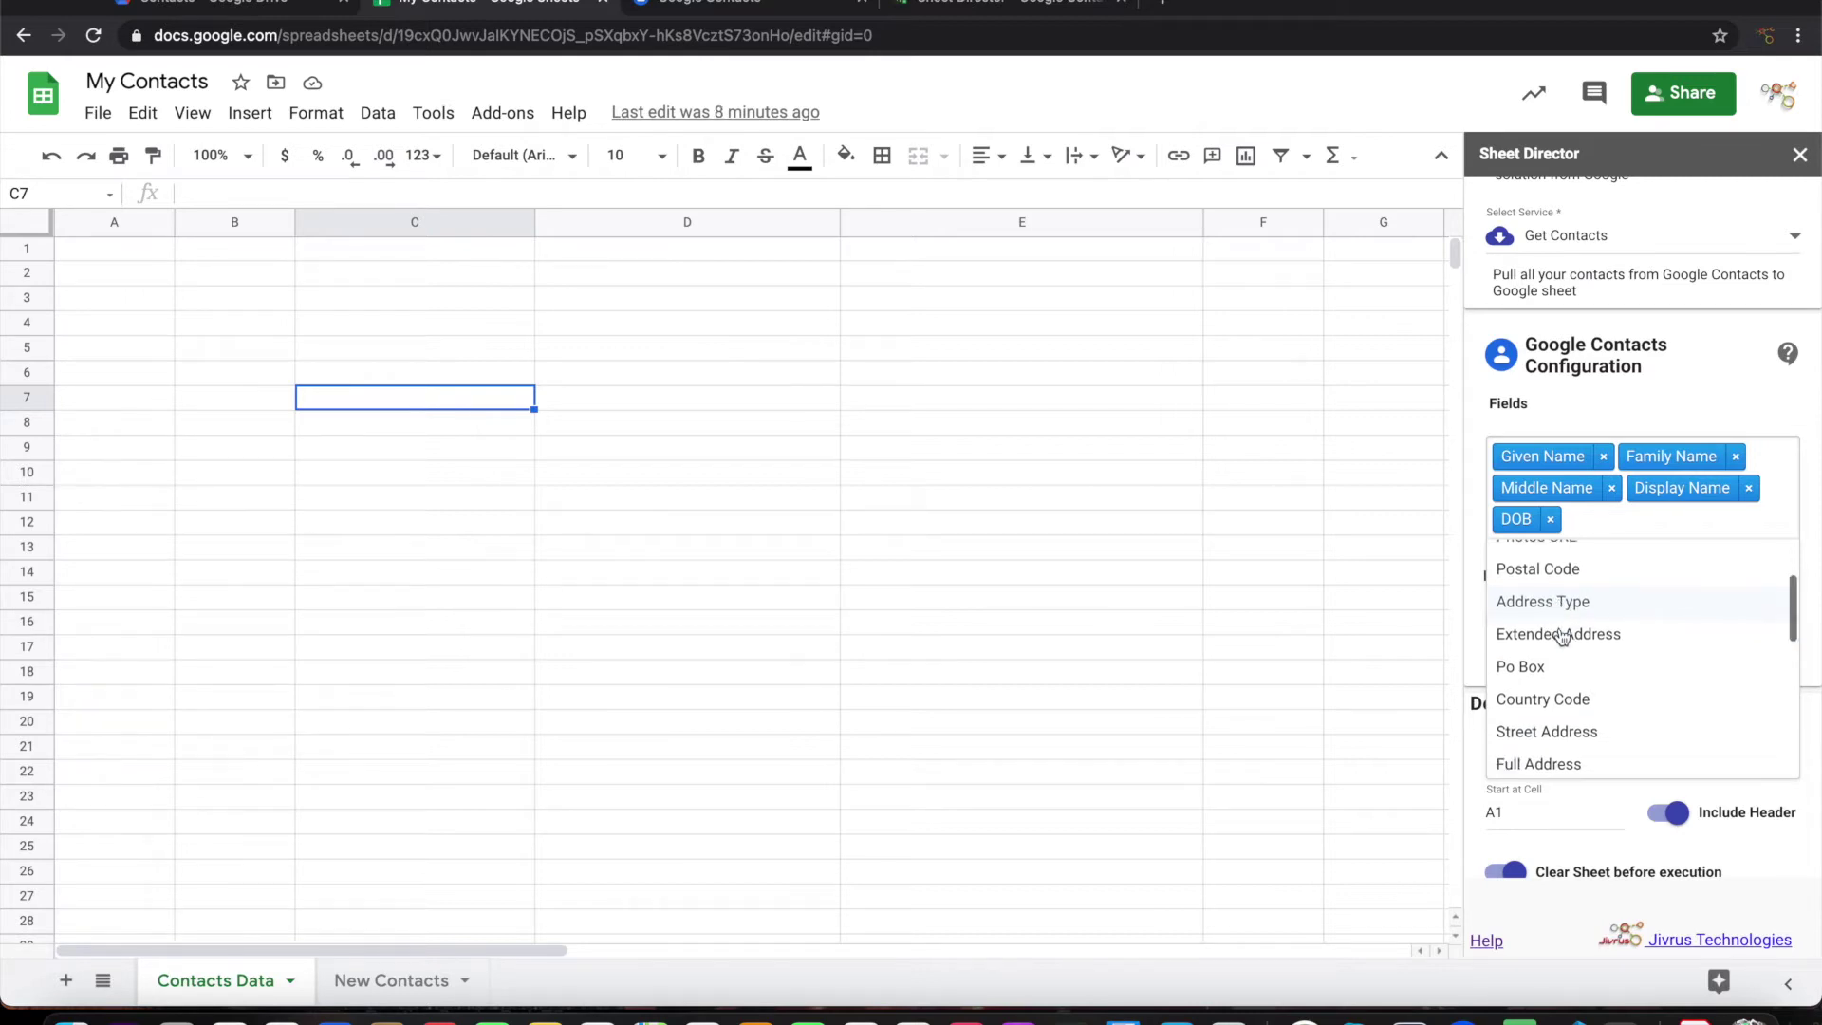
scroll(1561, 634, "down", 2)
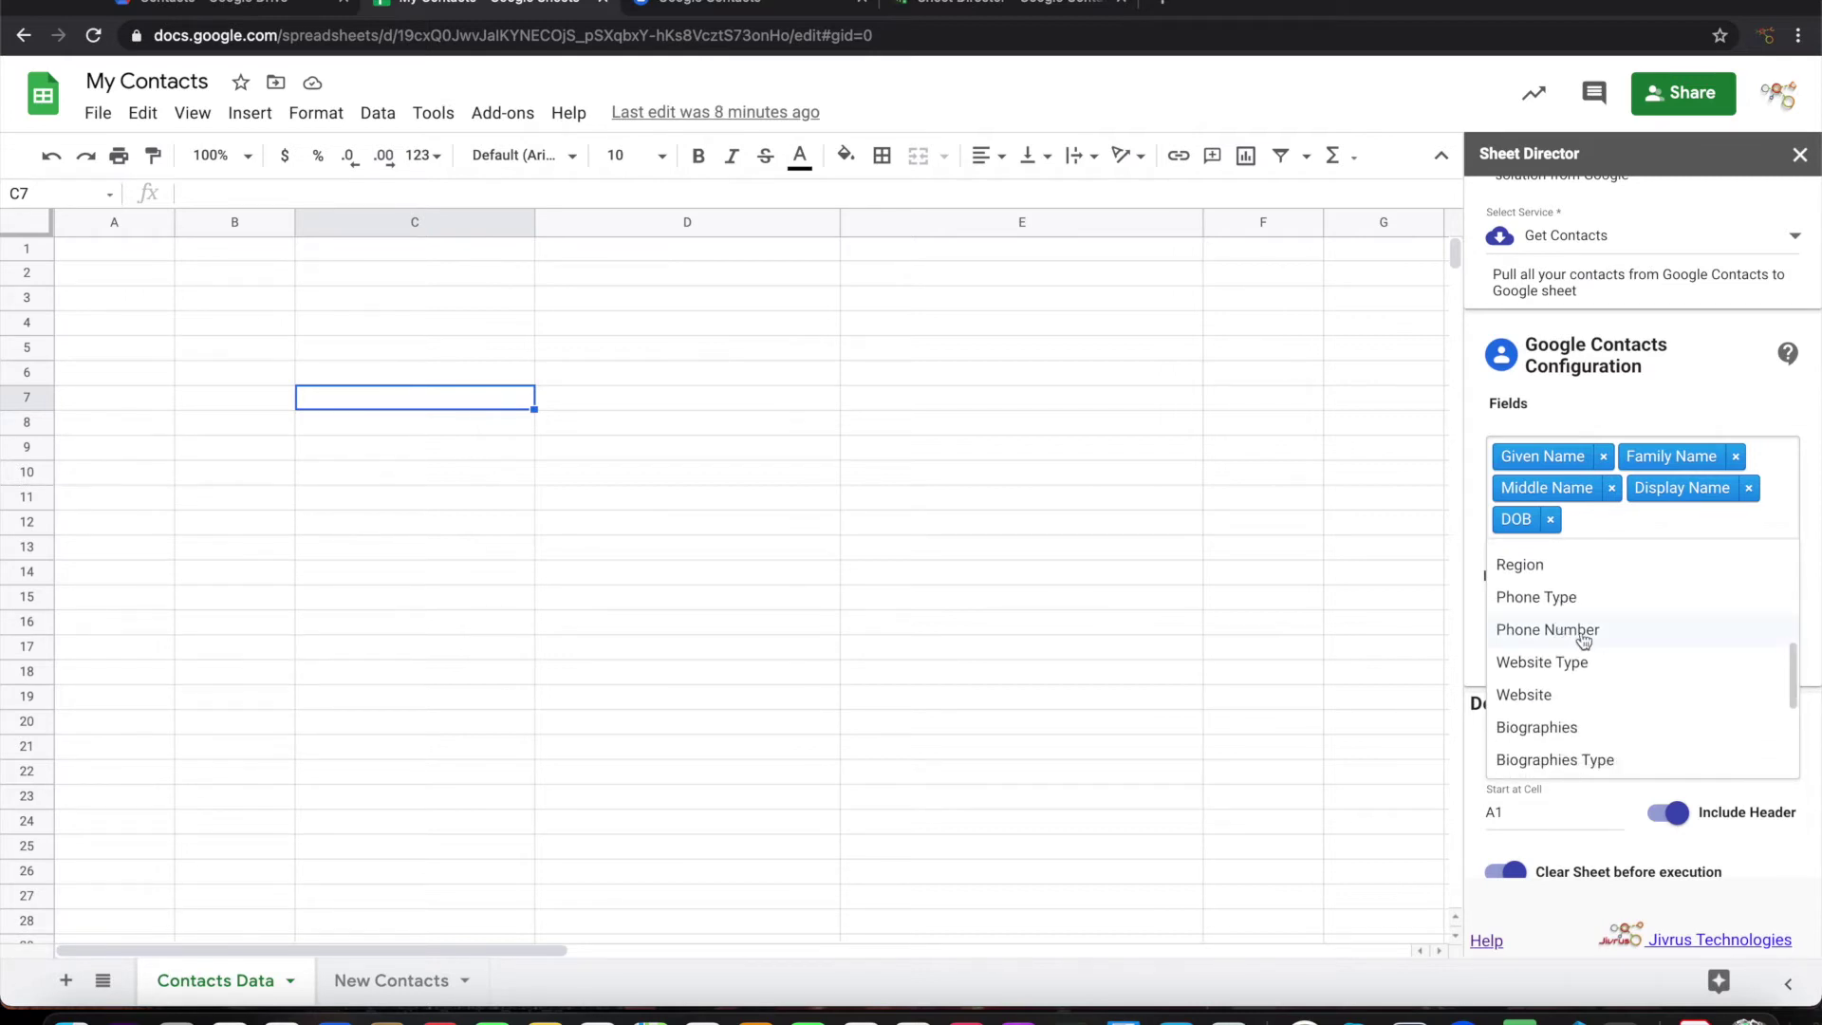
scroll(1596, 647, "down", 2)
scroll(1598, 648, "down", 5)
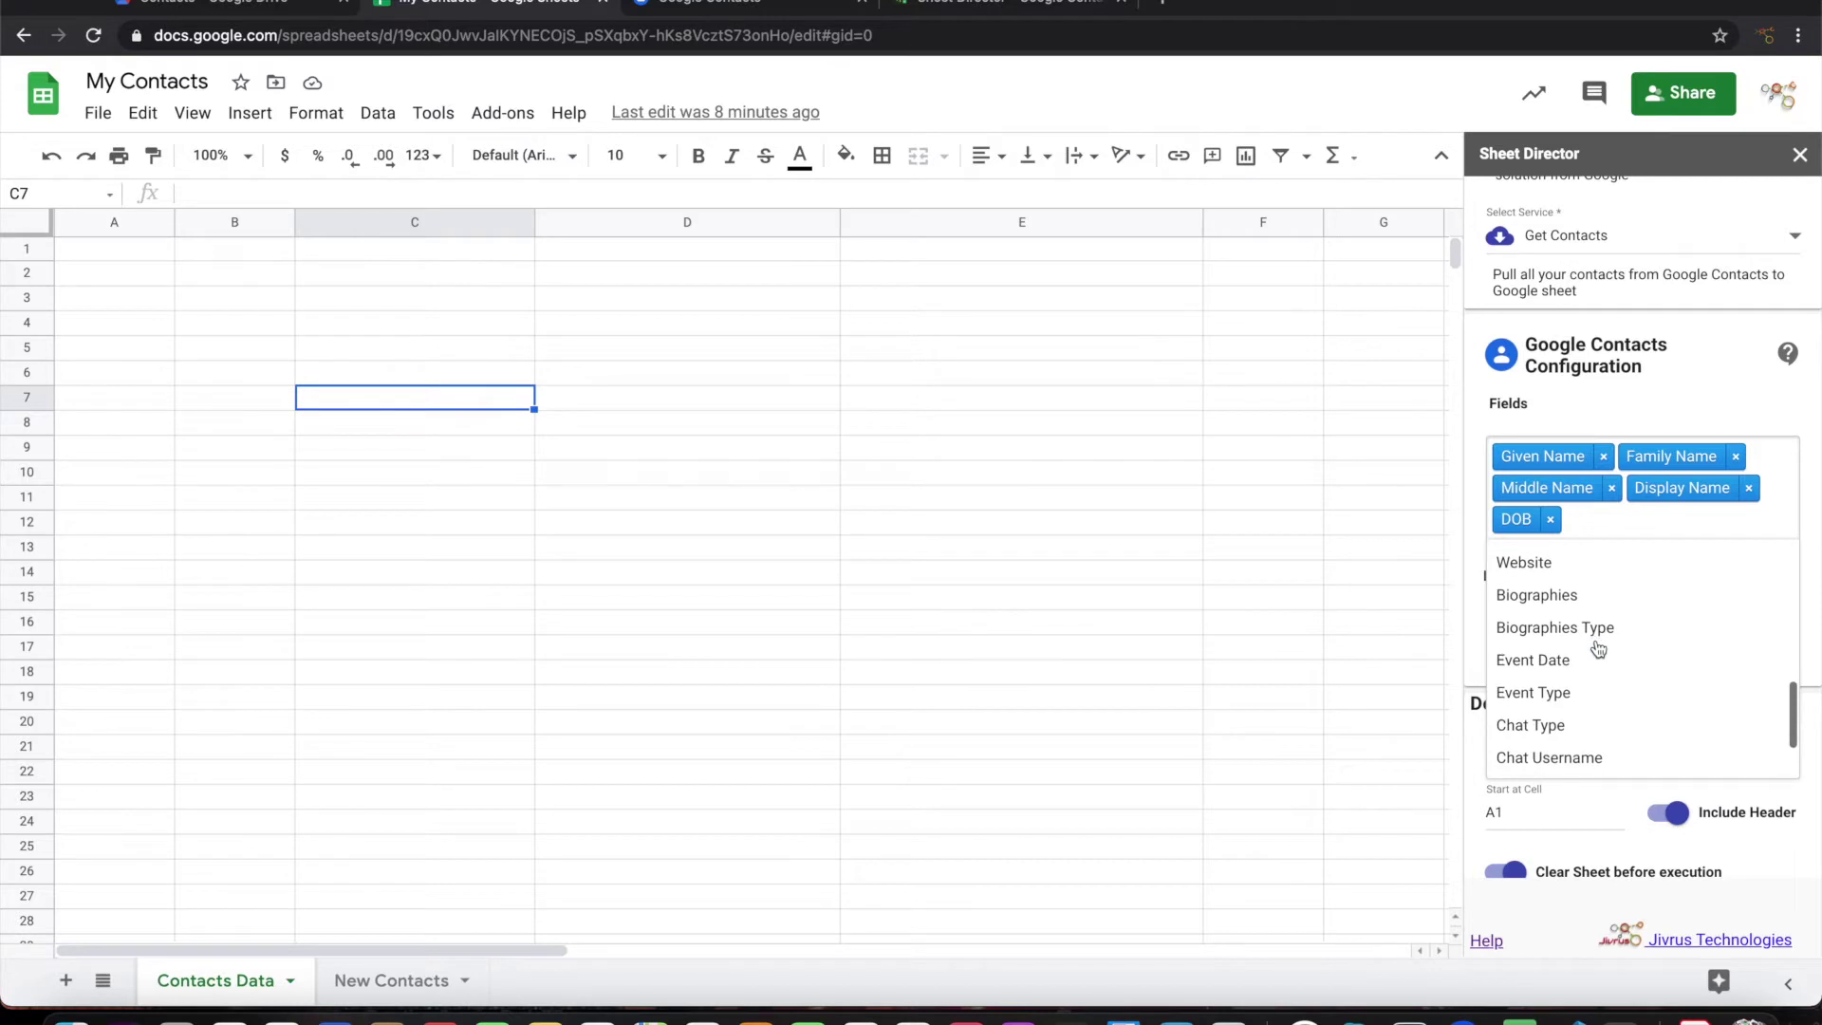
scroll(1598, 651, "down", 1)
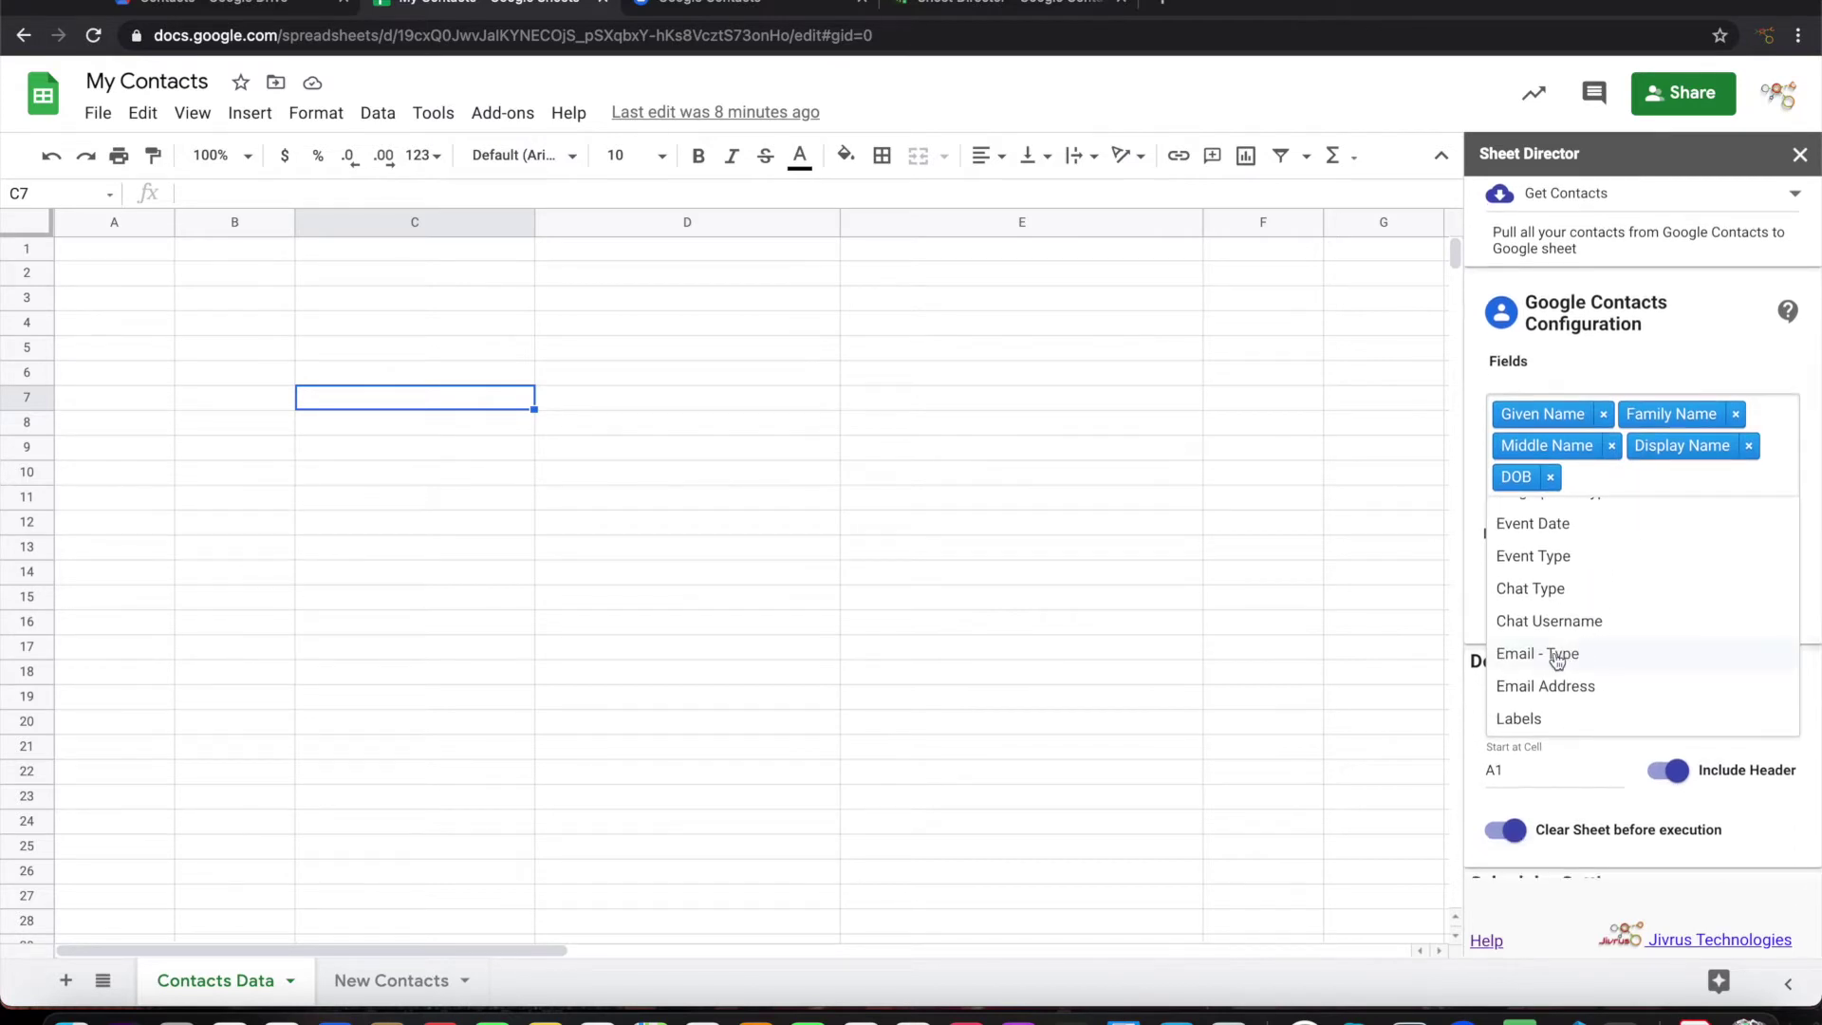
left_click(1561, 655)
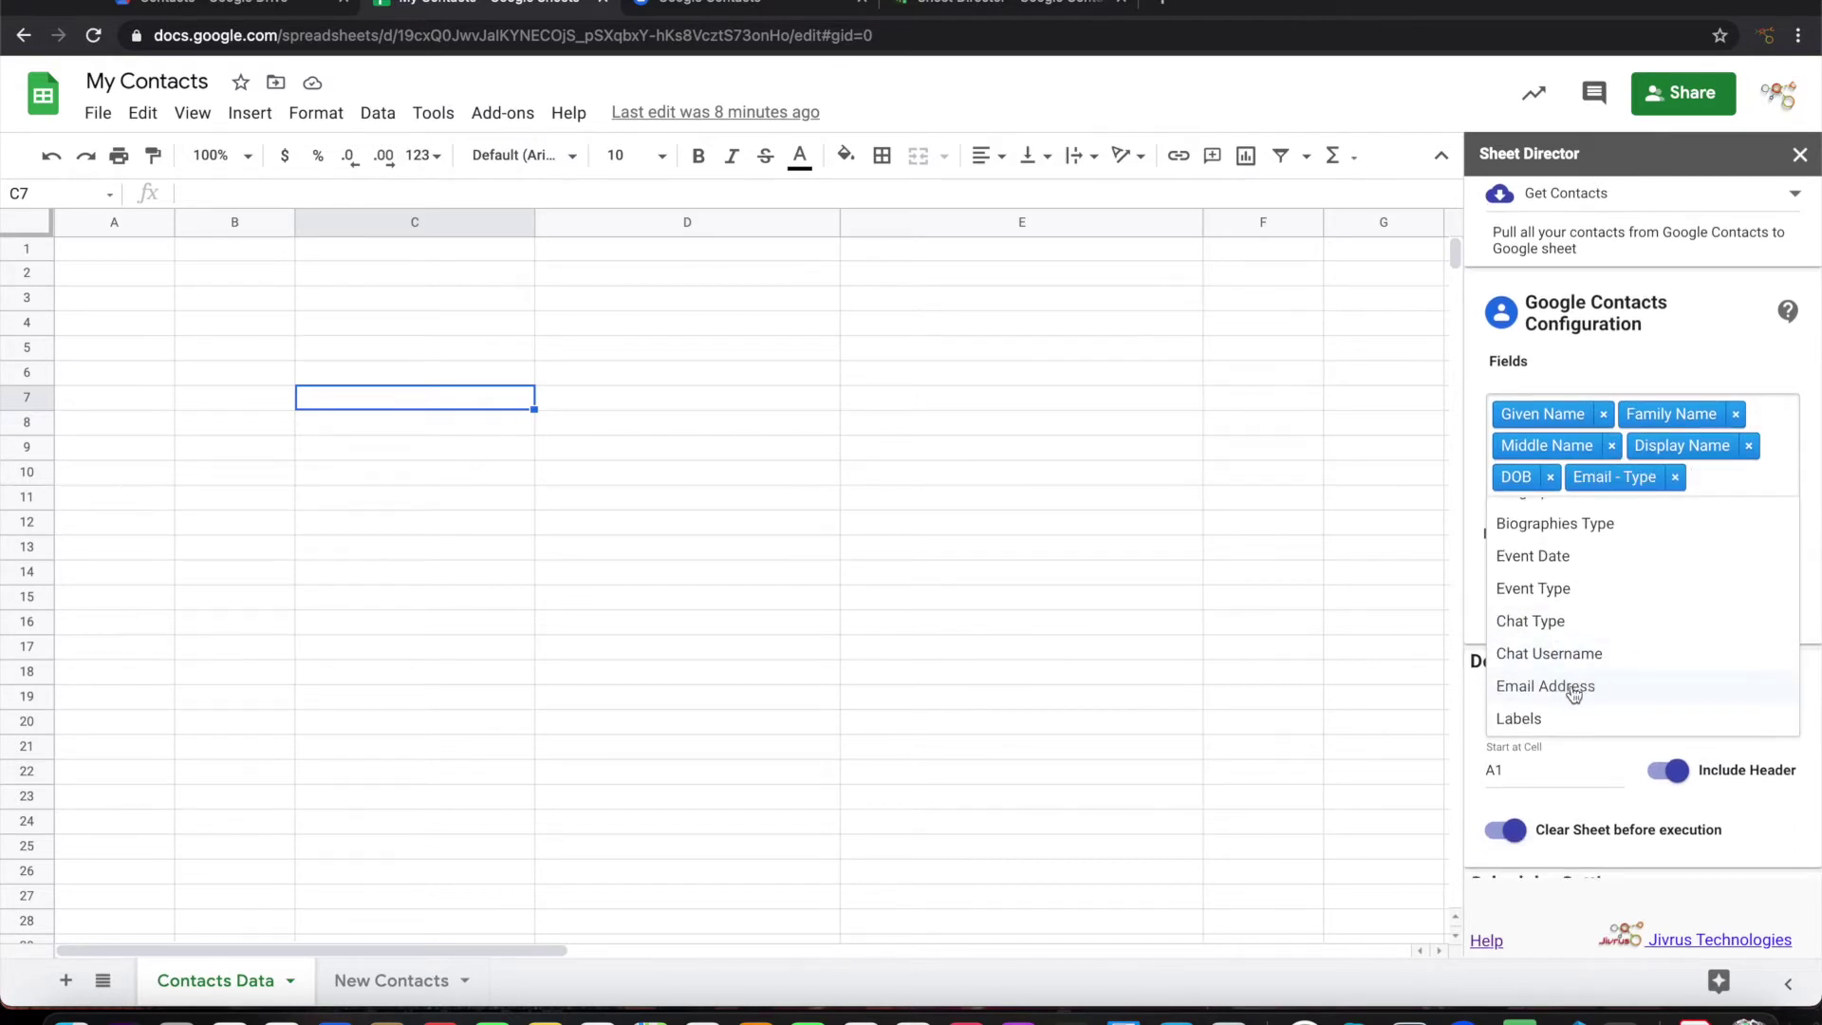
left_click(1576, 689)
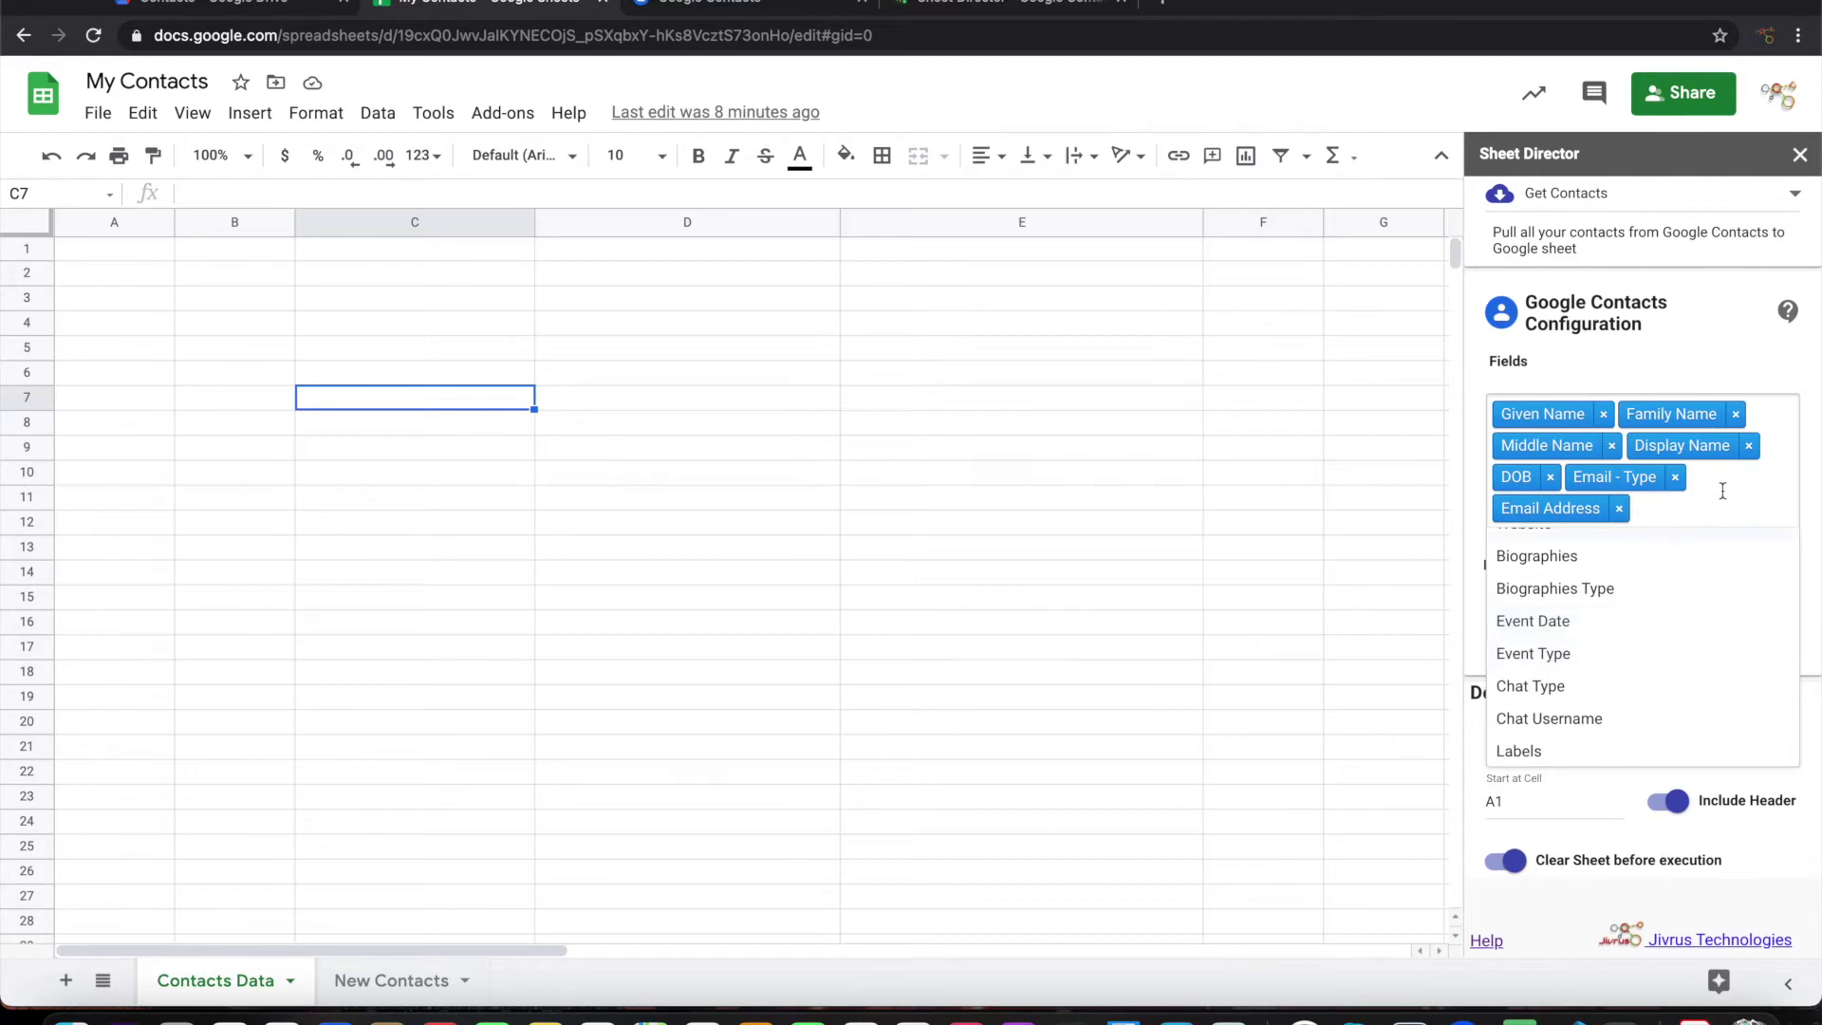
left_click(1746, 359)
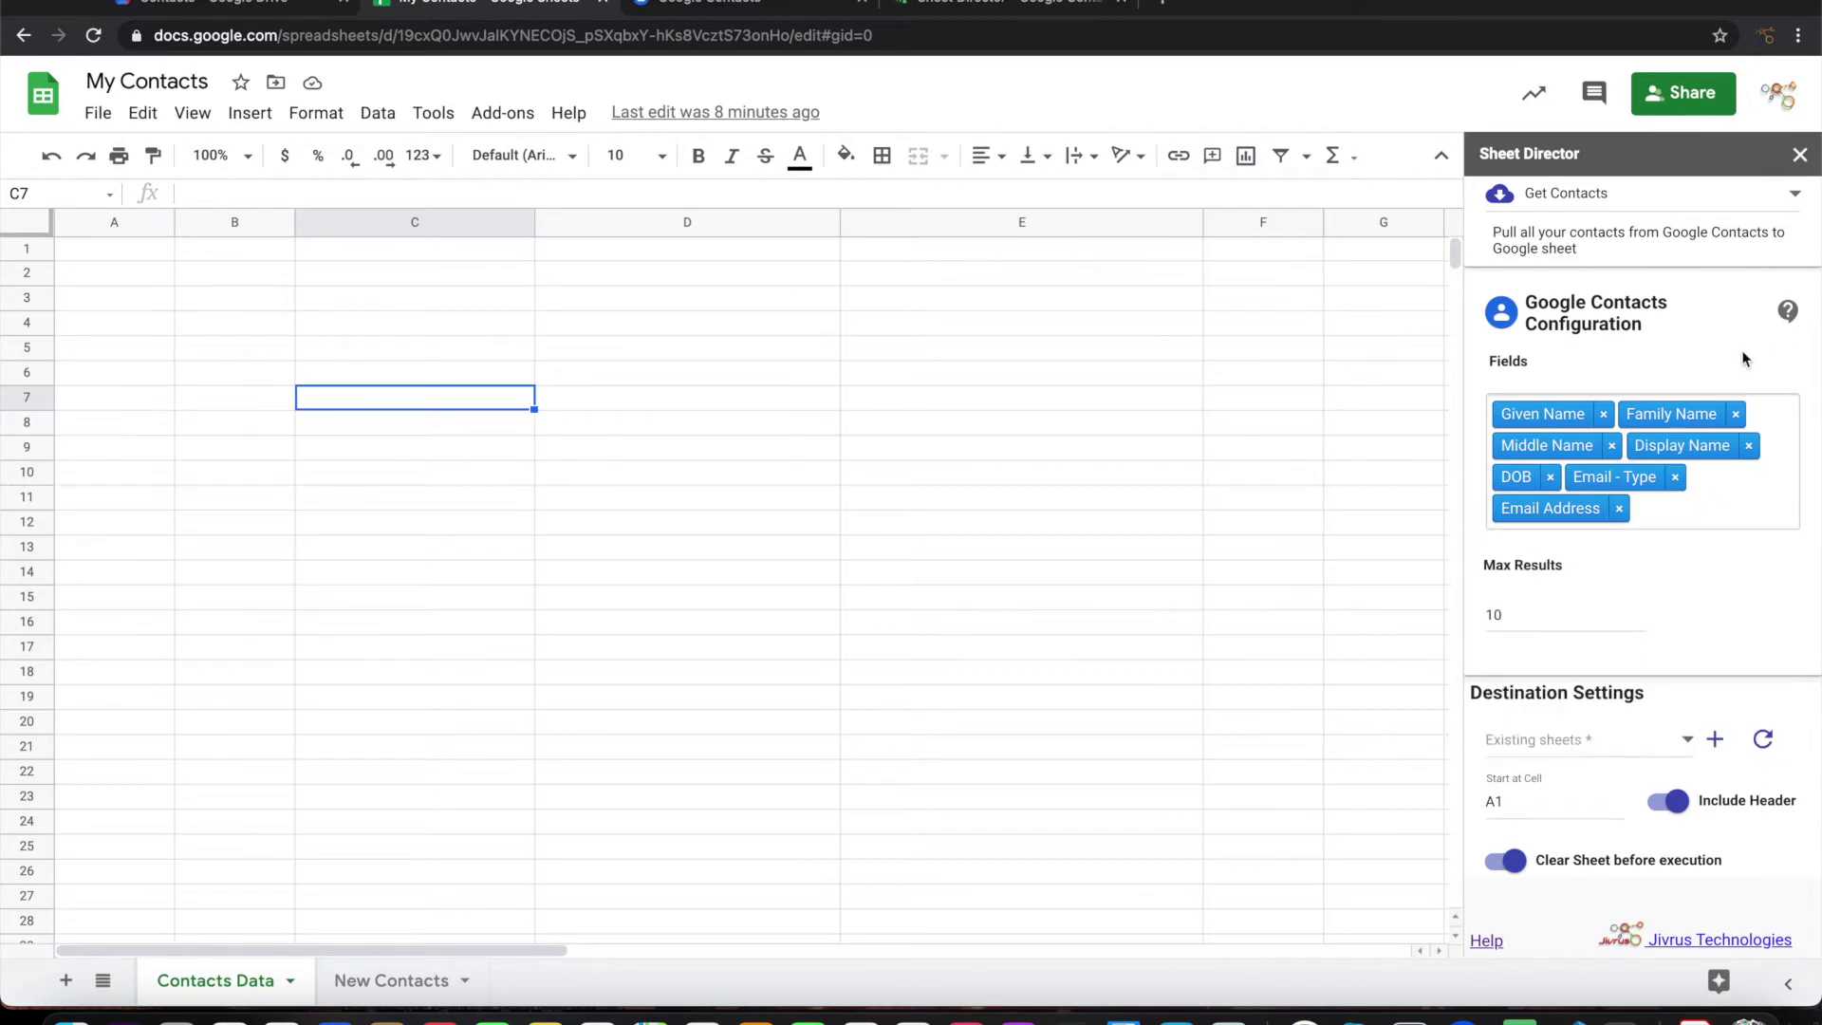
Step: Choose the existing Contacts Data sheet as the import destination, starting at A1
scroll(1685, 653, "down", 2)
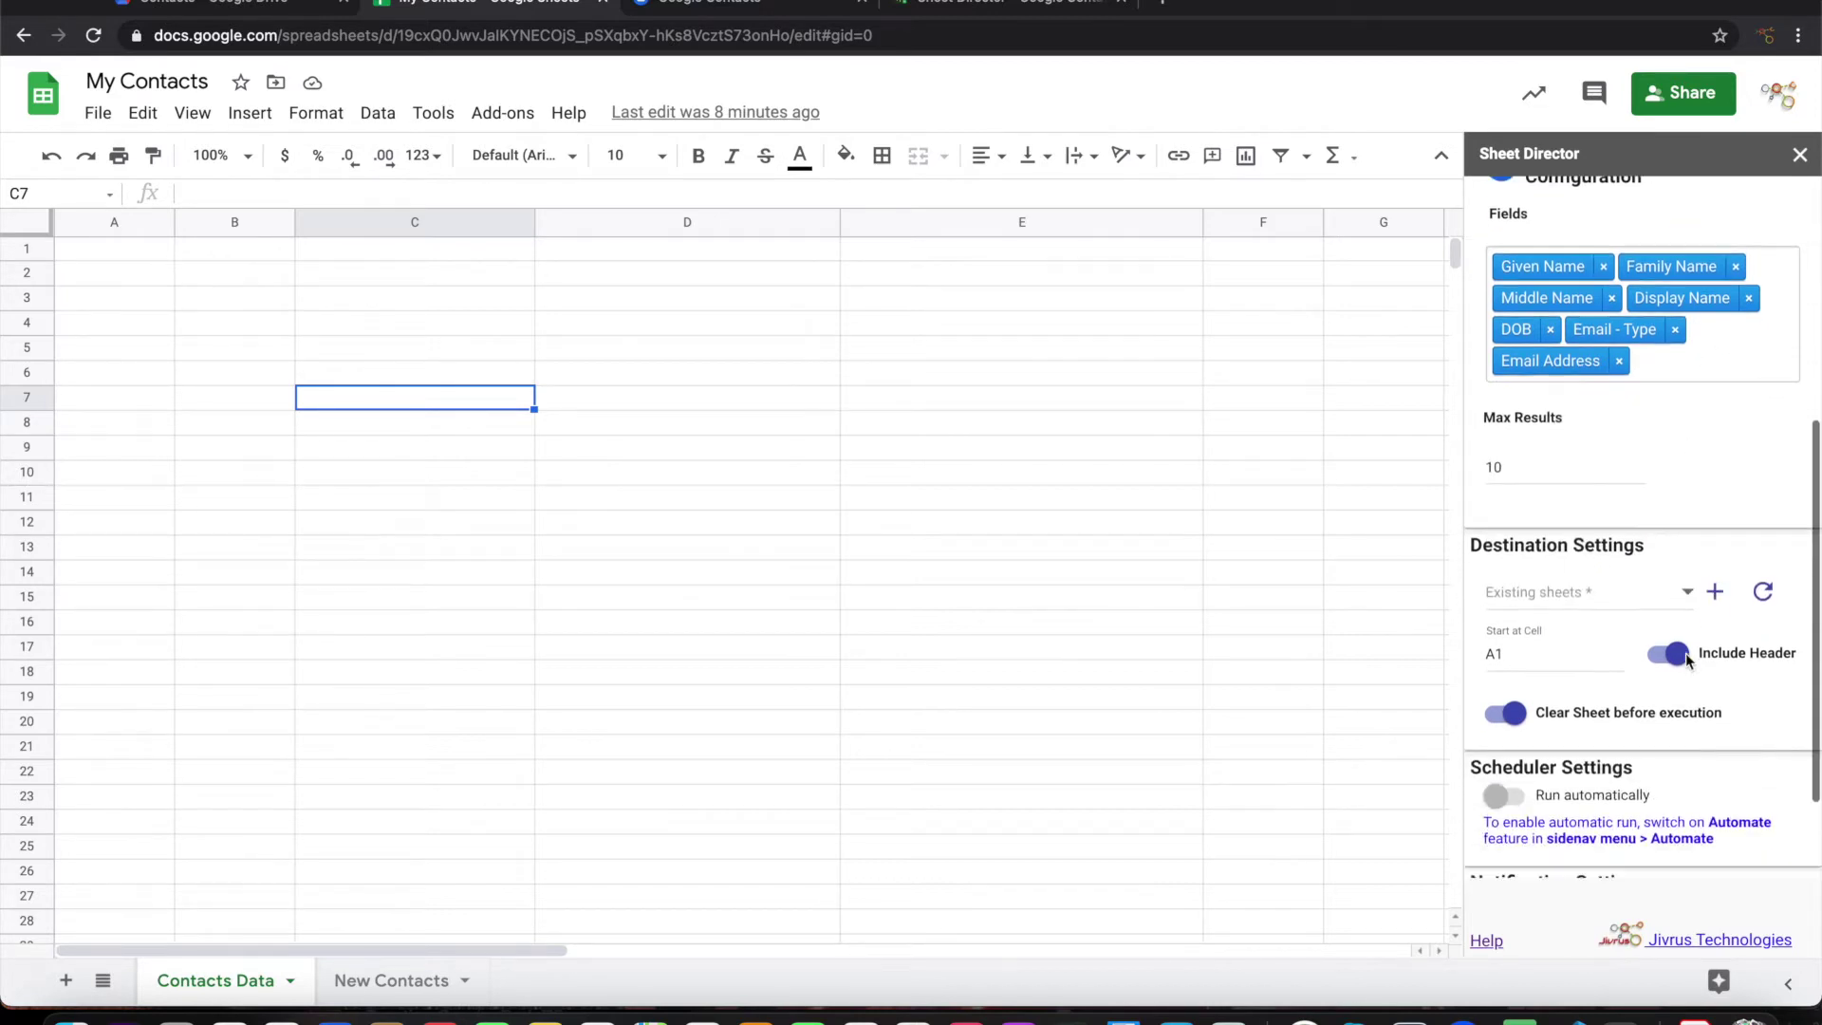
scroll(1597, 608, "down", 1)
scroll(1593, 611, "down", 1)
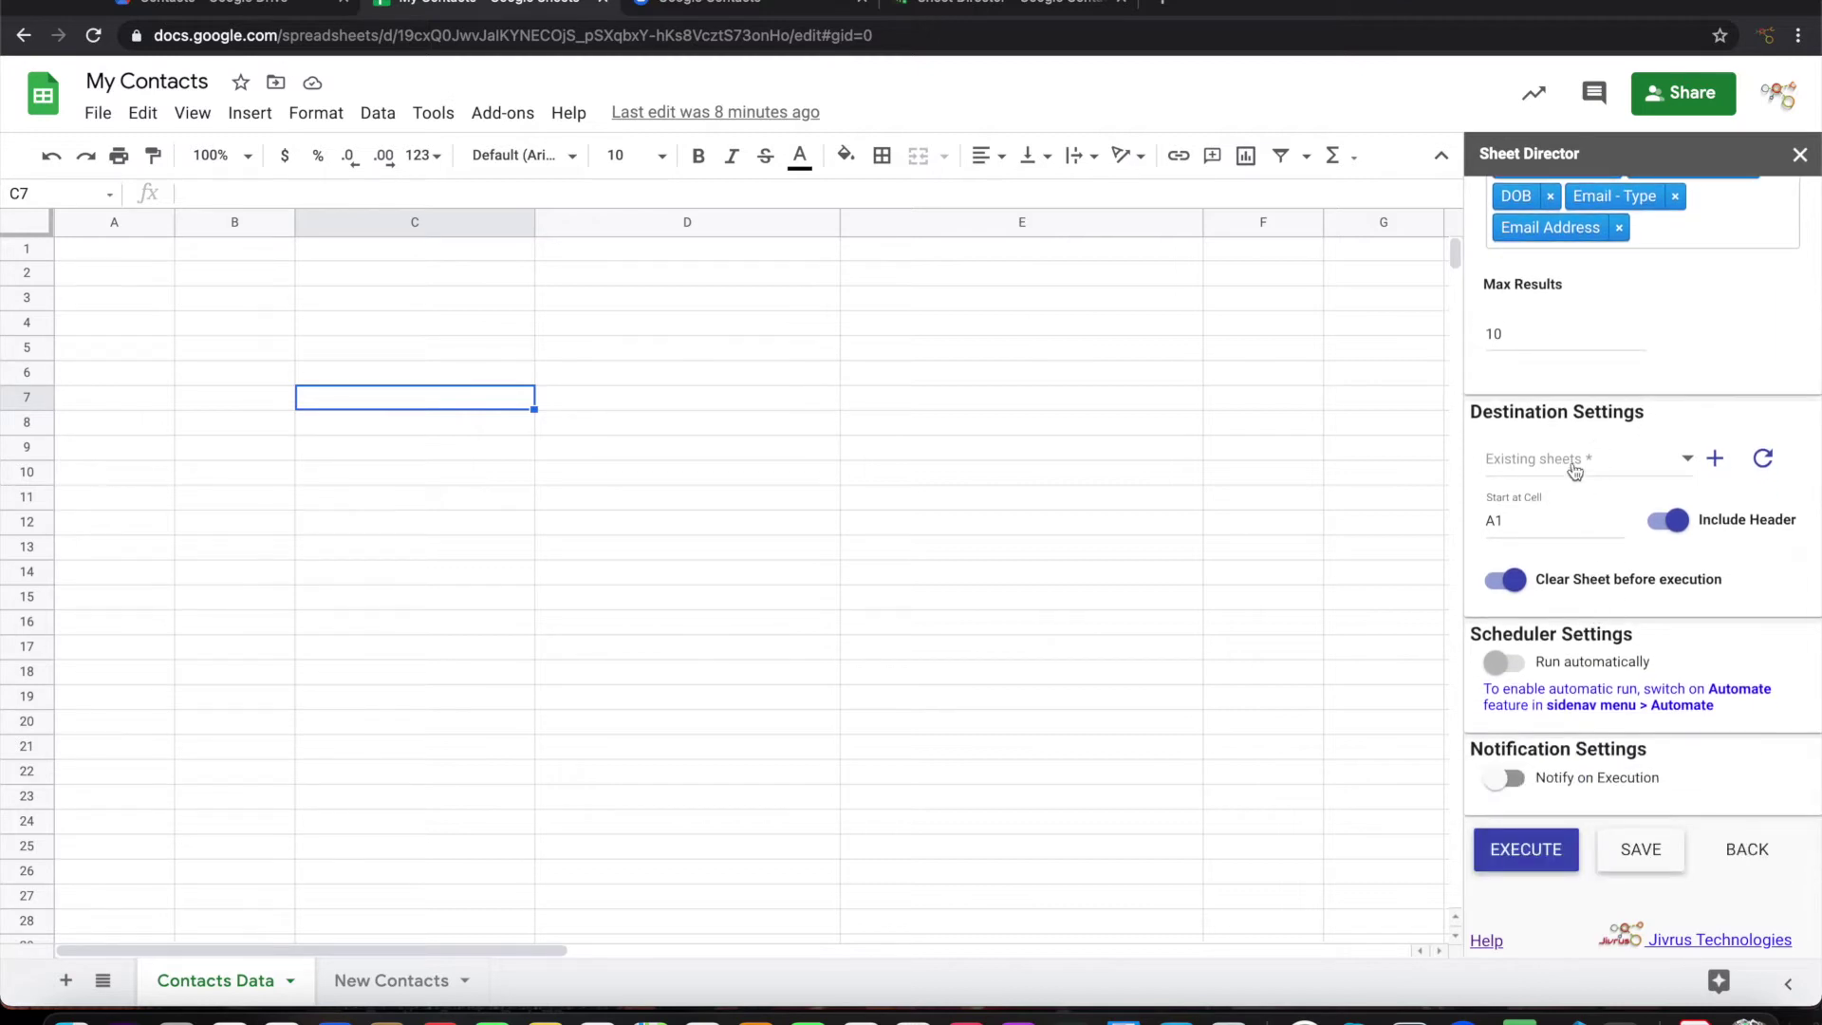
left_click(1572, 461)
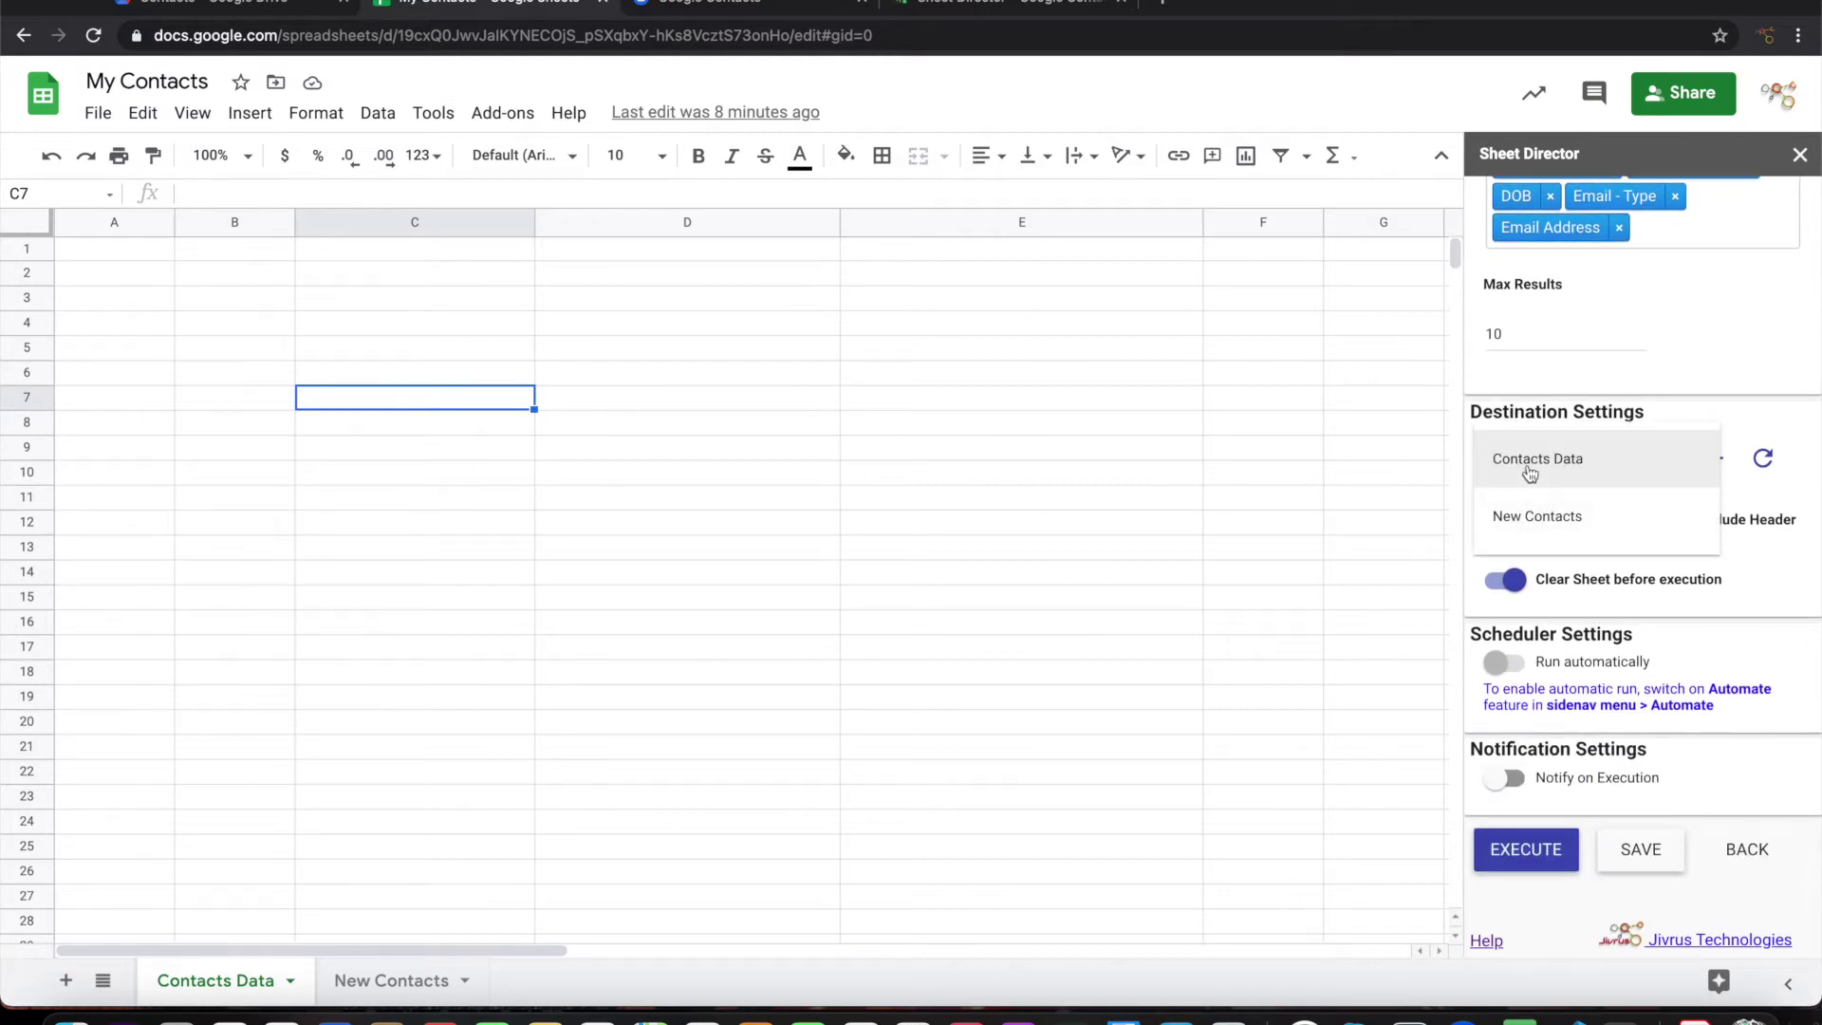
left_click(1530, 465)
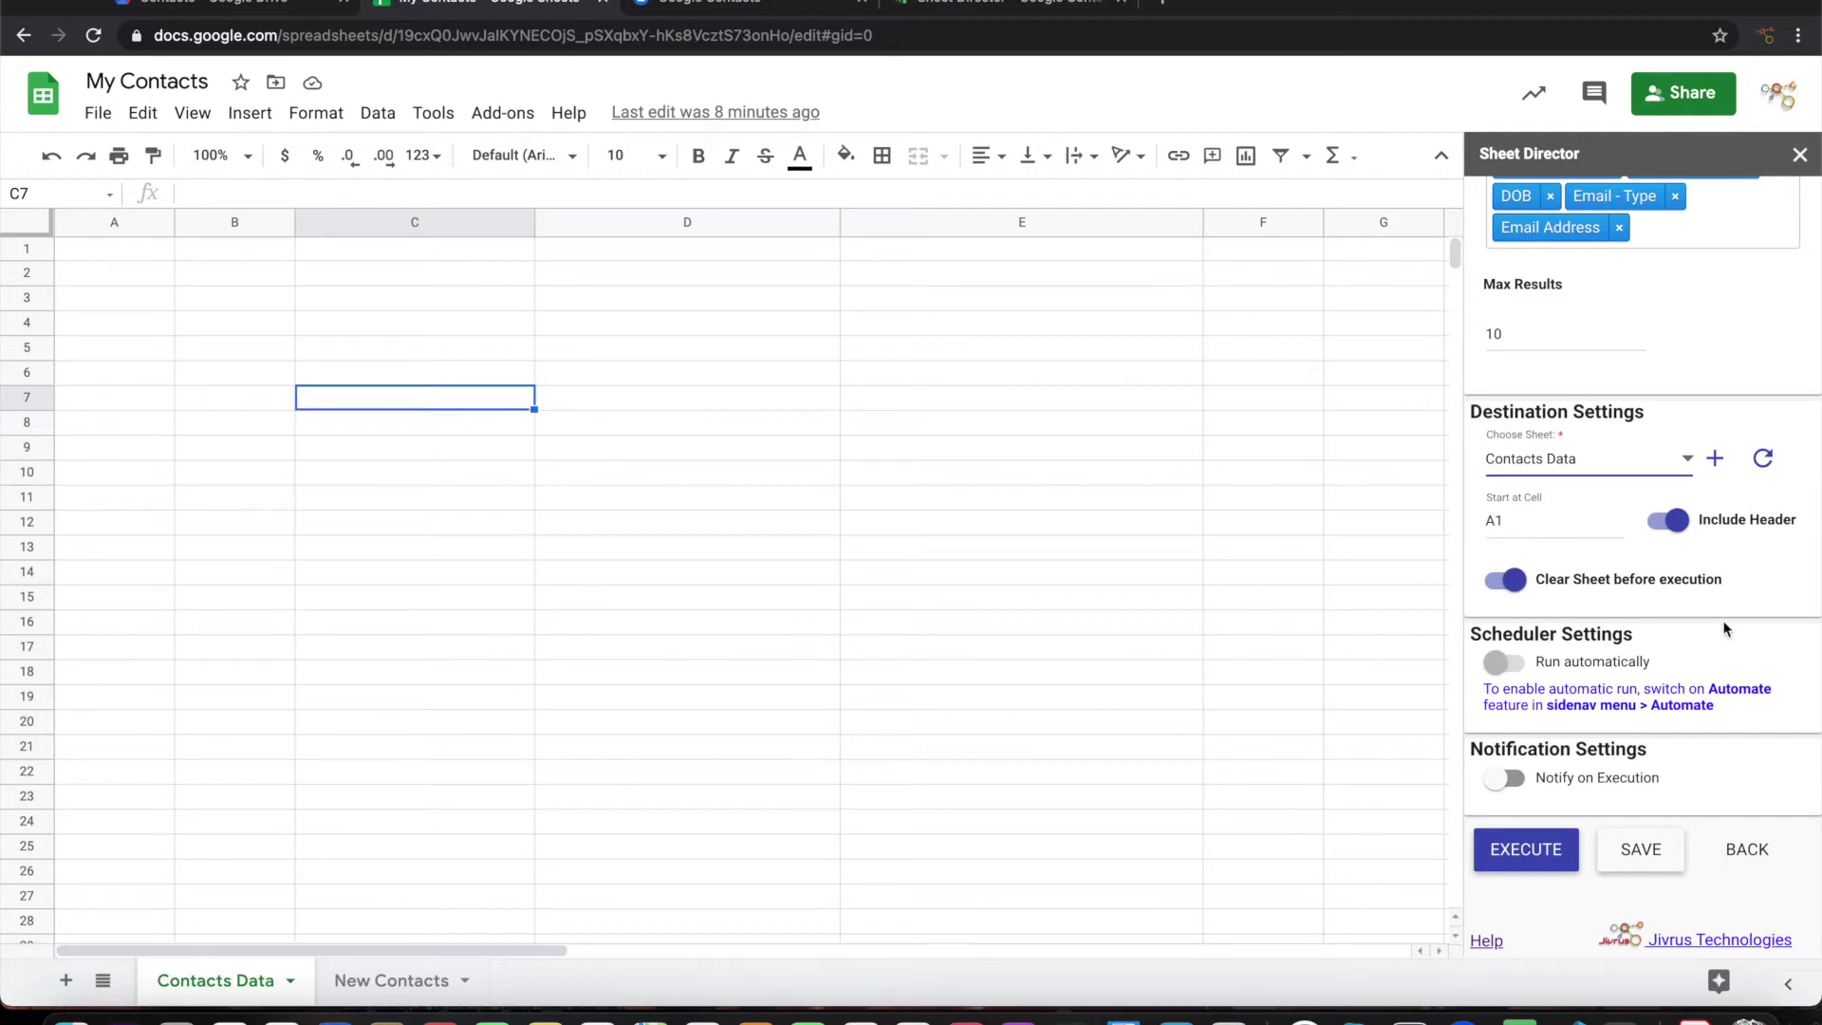
Step: Execute the Get My Contacts Info service to import contacts into Contacts Data
left_click(1538, 852)
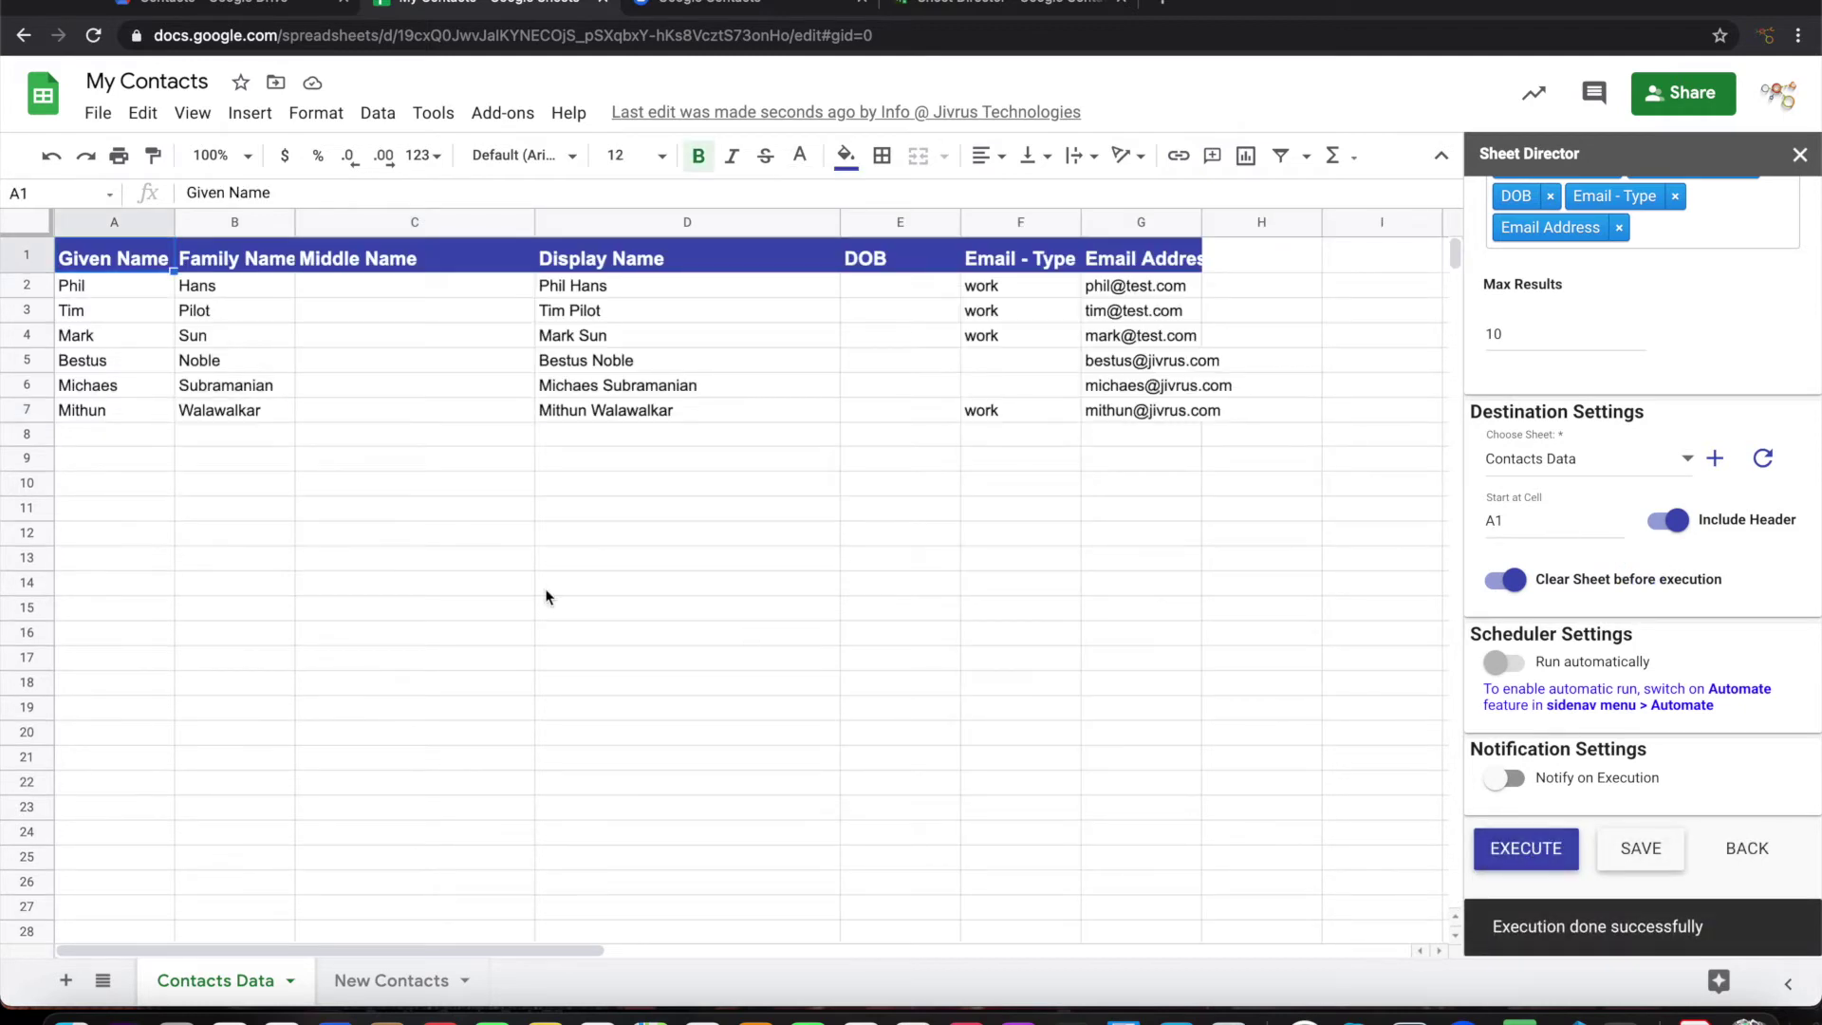
scroll(1657, 419, "up", 1)
scroll(1657, 420, "up", 2)
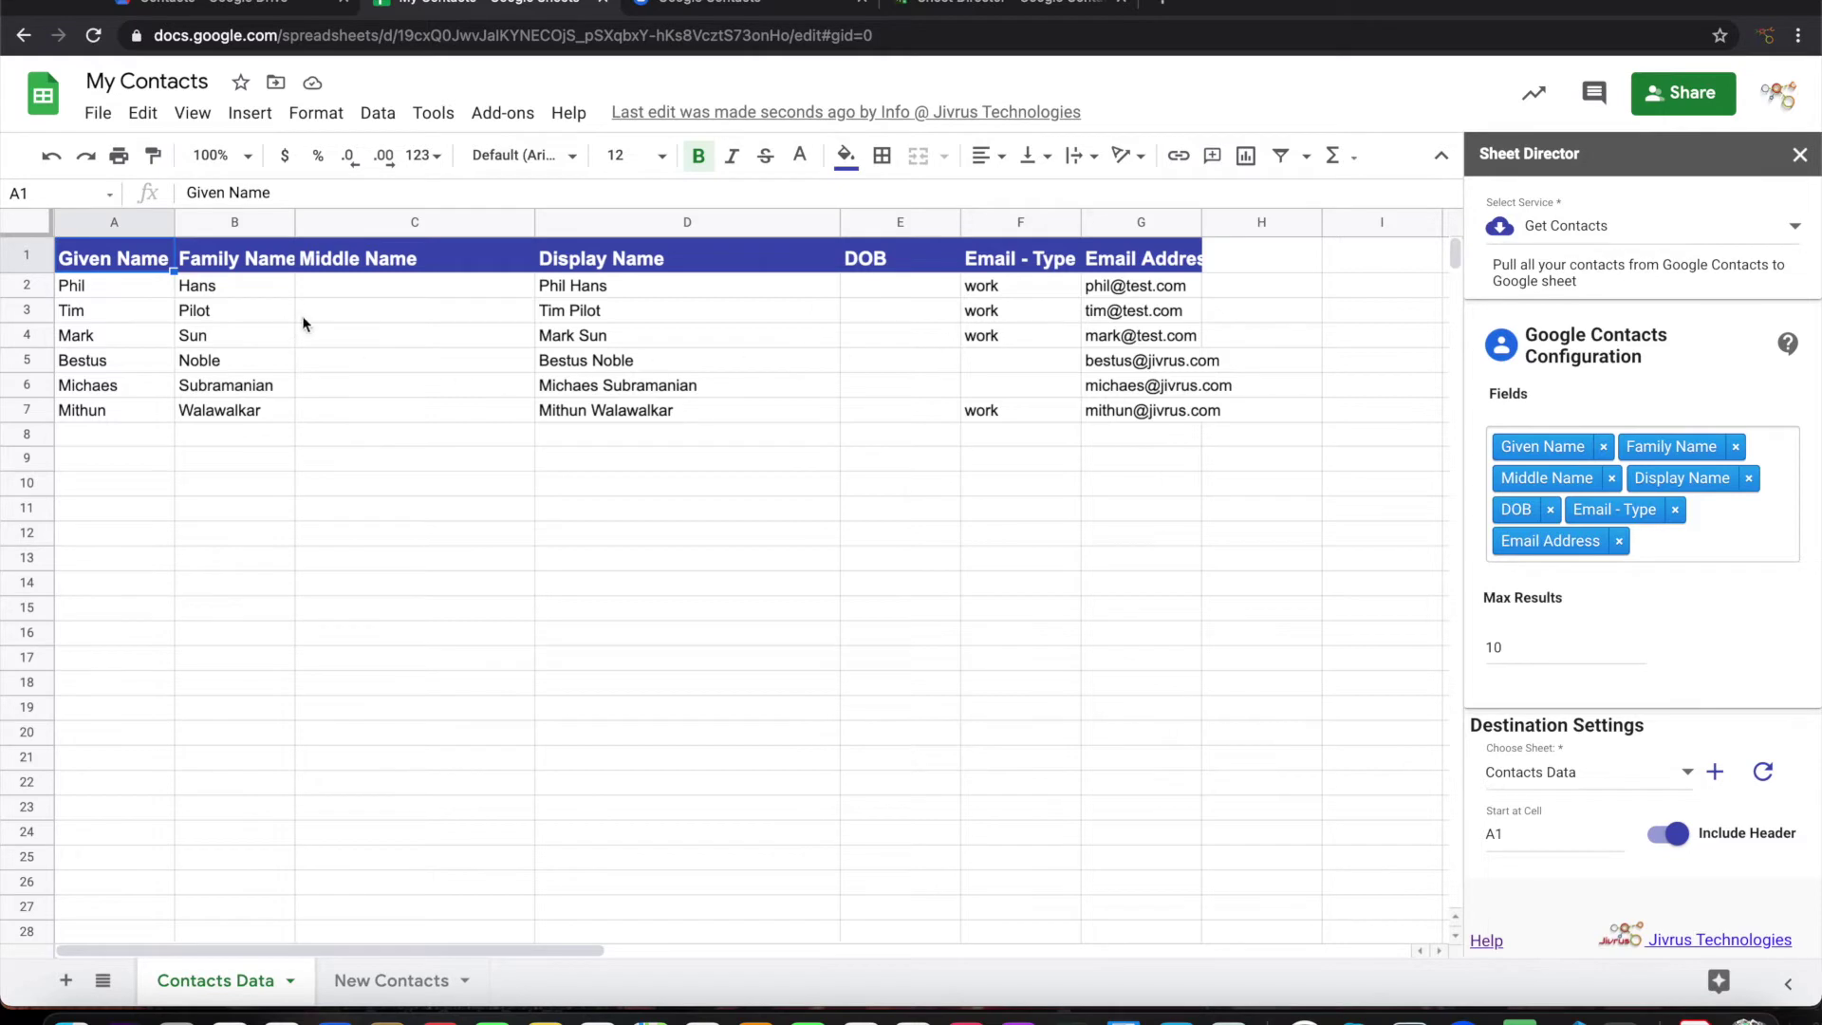
Step: Autofit column B to fit Family Name and return to the saved services list
double_click(295, 222)
scroll(1813, 600, "down", 3)
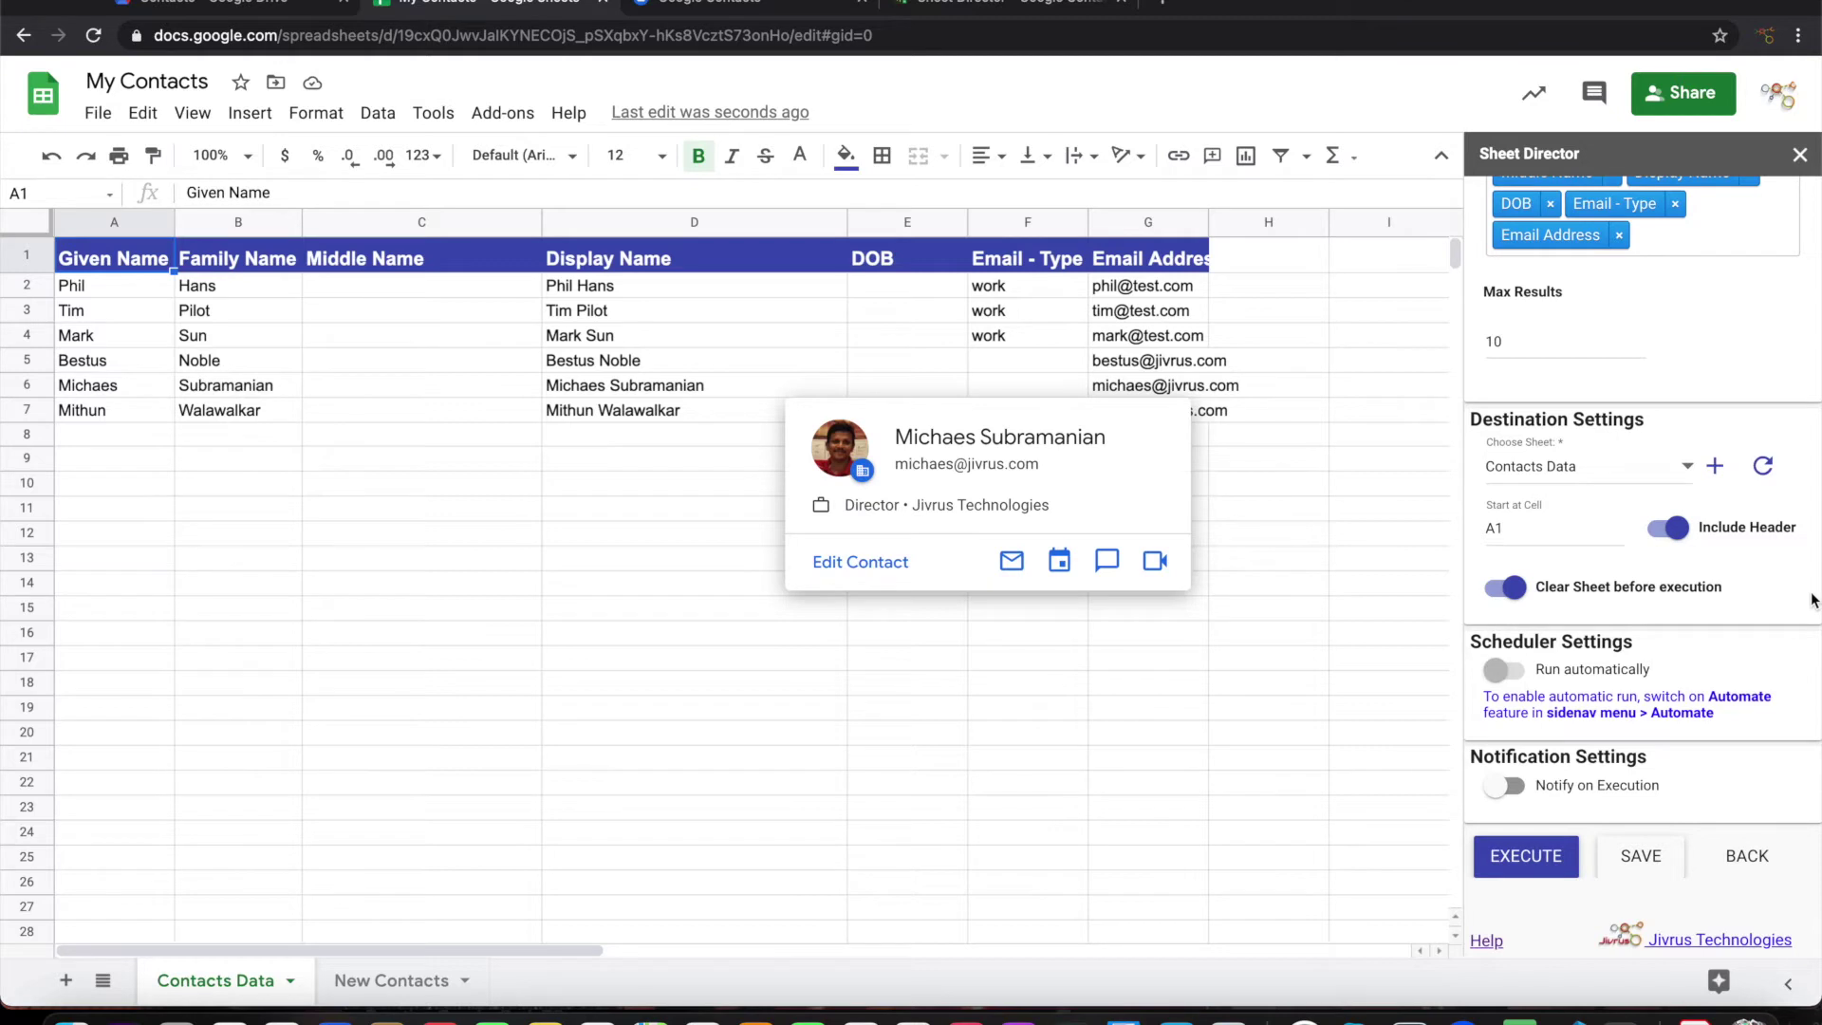
left_click(1747, 856)
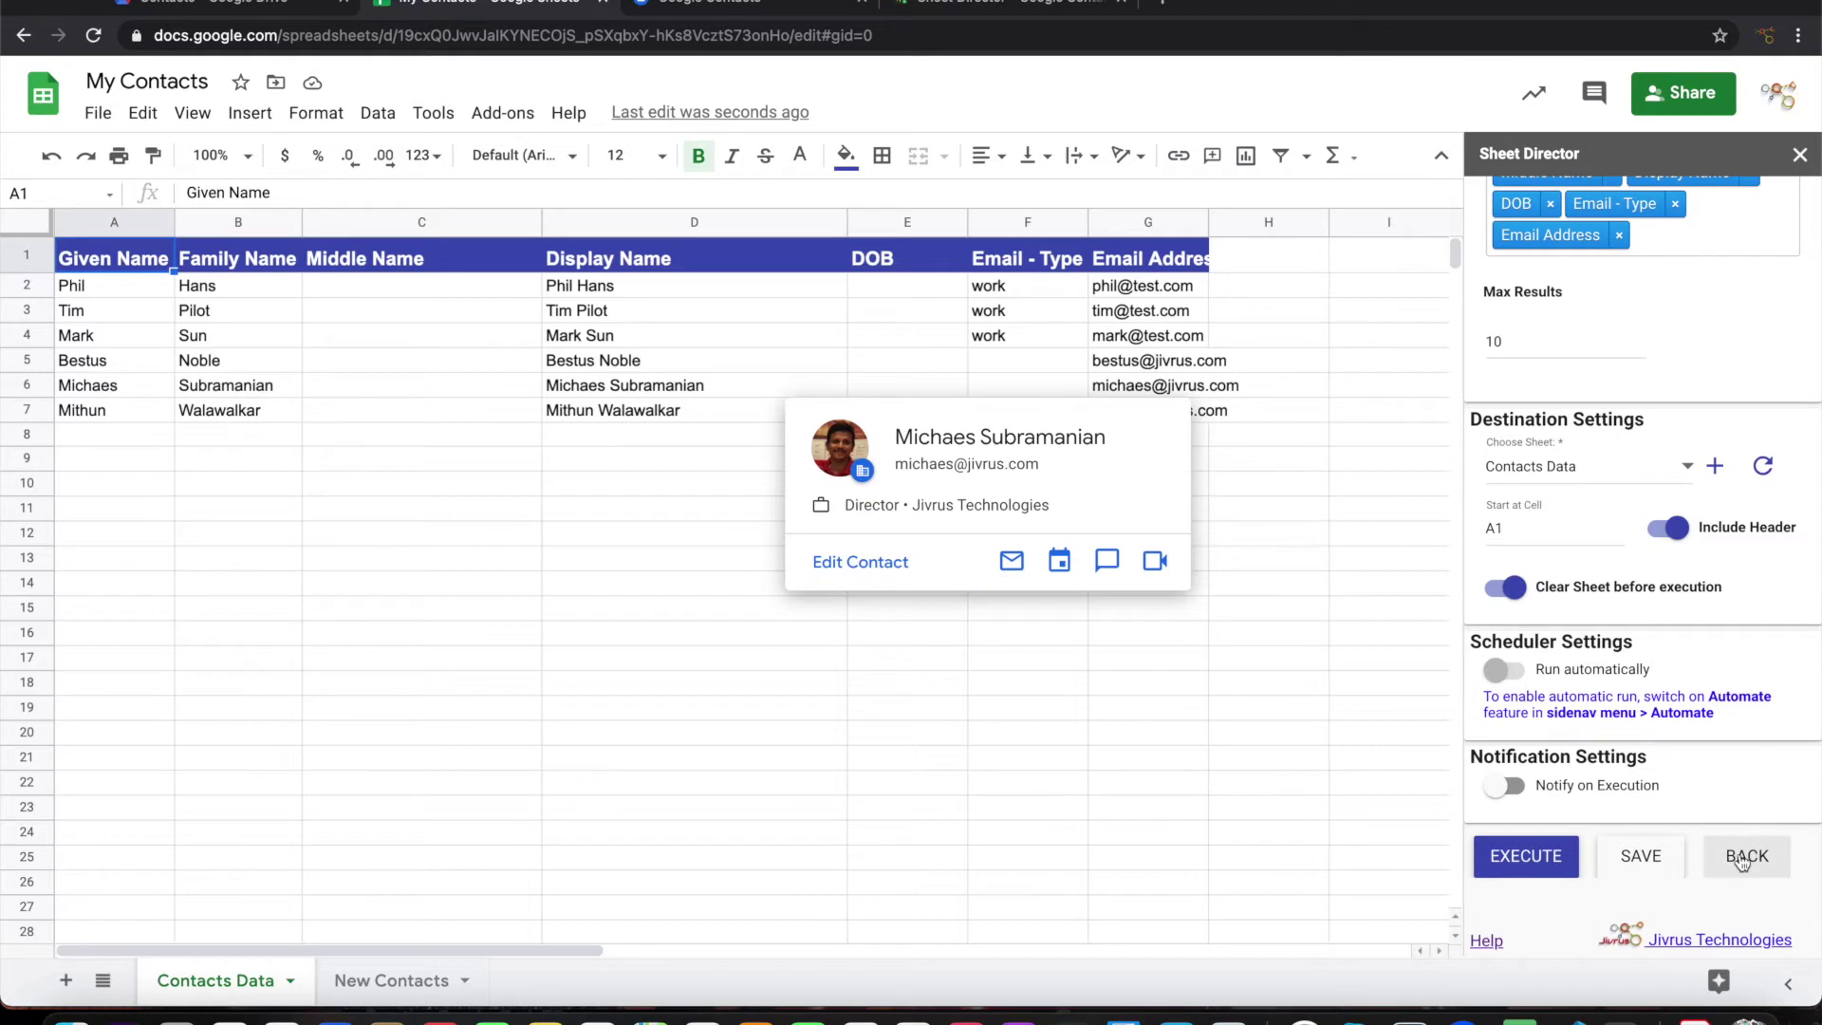
Step: Create a Google Contacts service named 'Create New Contacts' using the Post Contacts template
left_click(1557, 342)
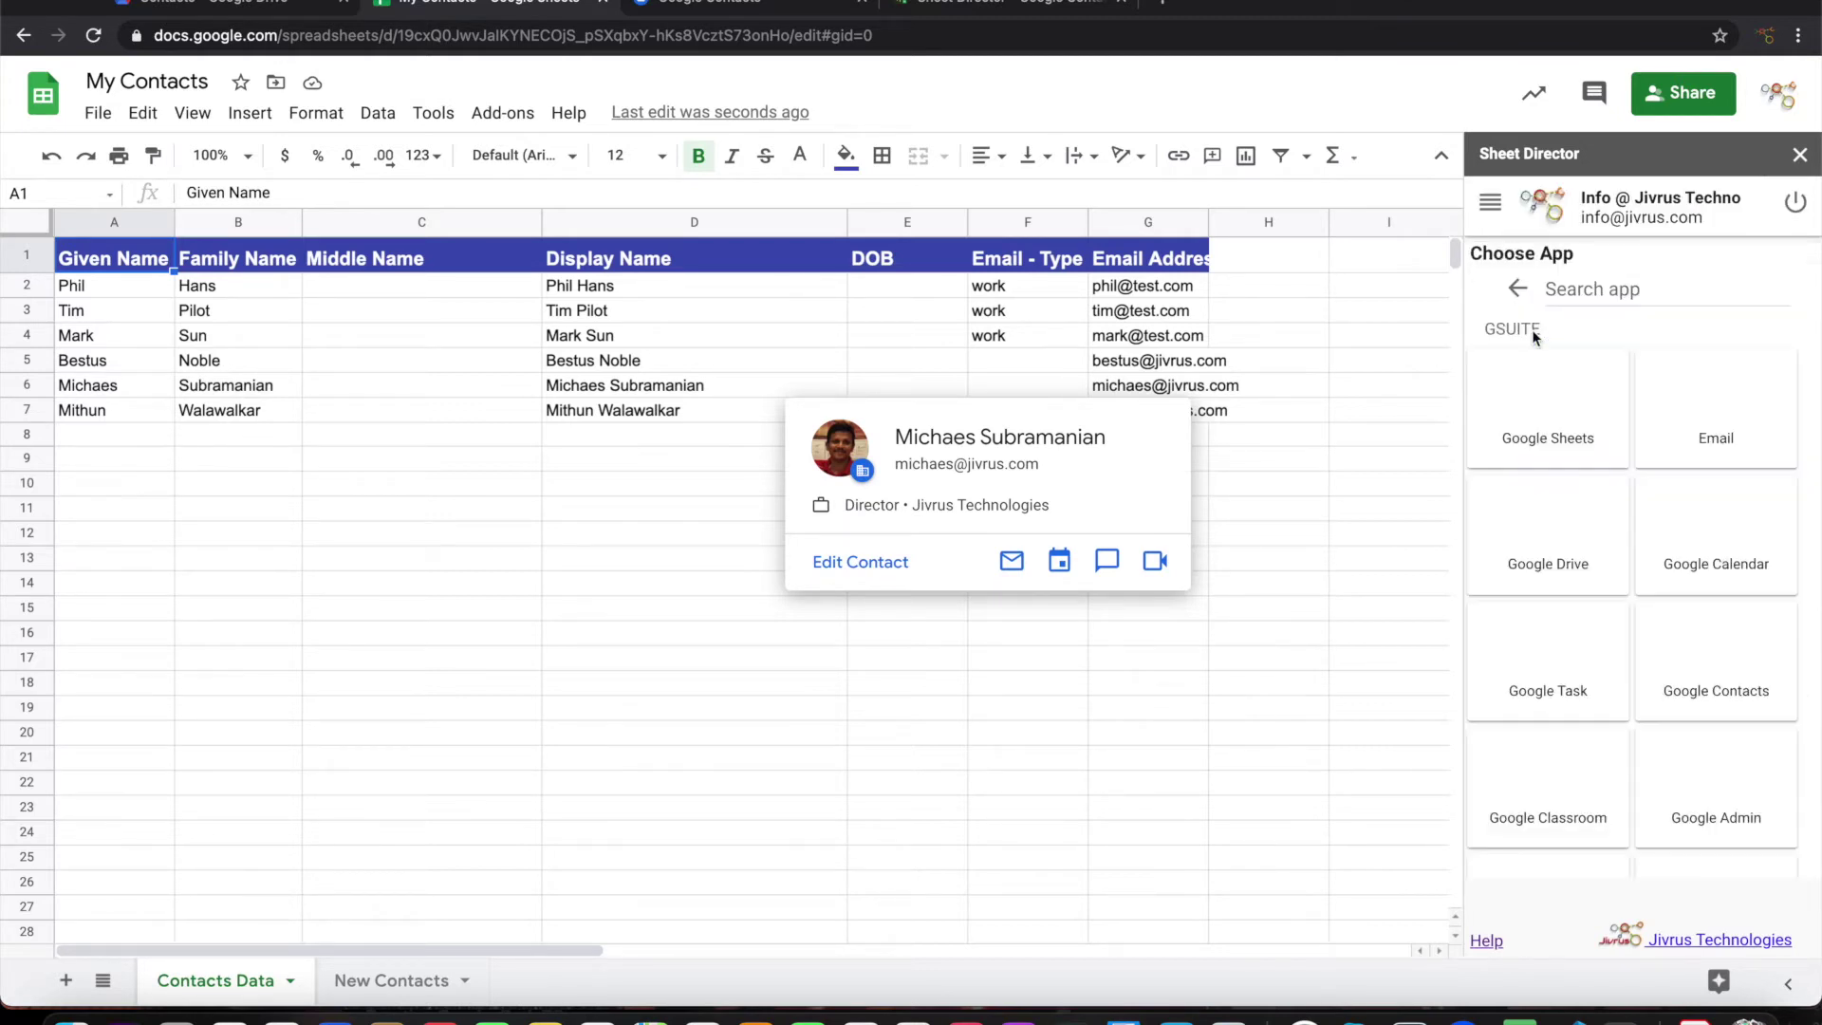
left_click(1715, 681)
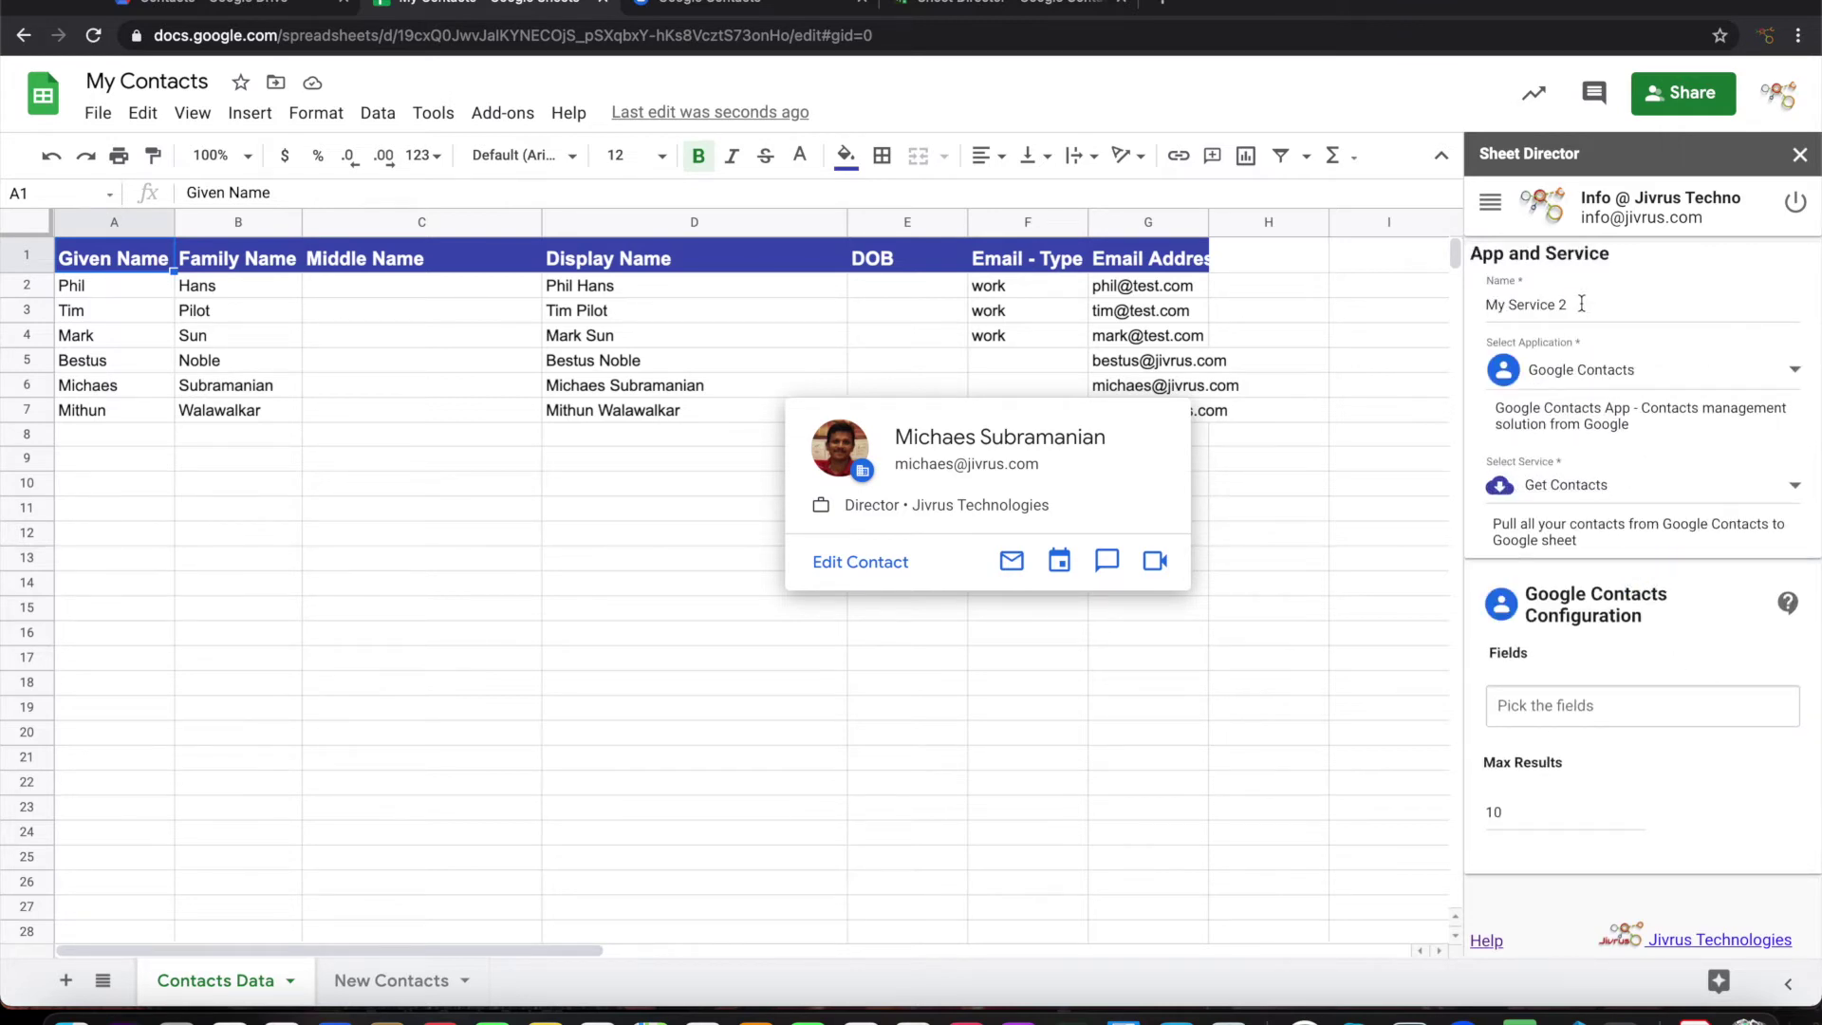
left_click(1582, 302)
type("Create")
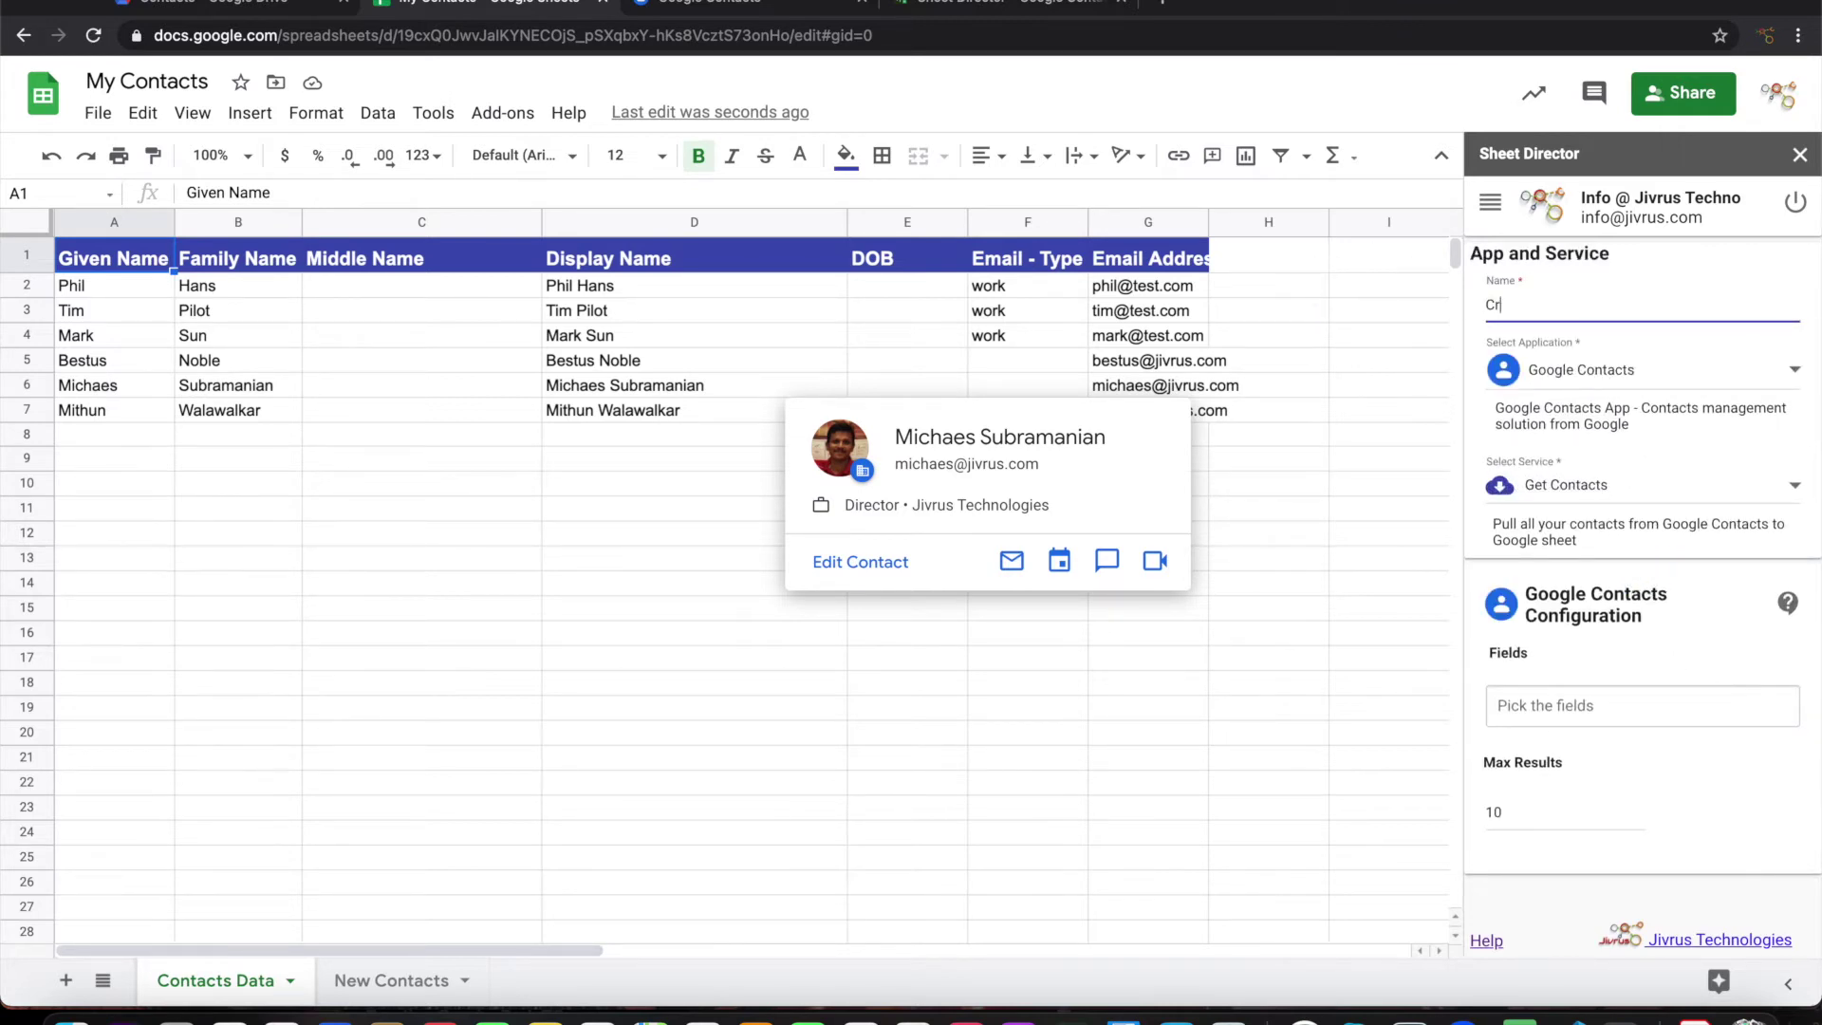
type(" New Contacts")
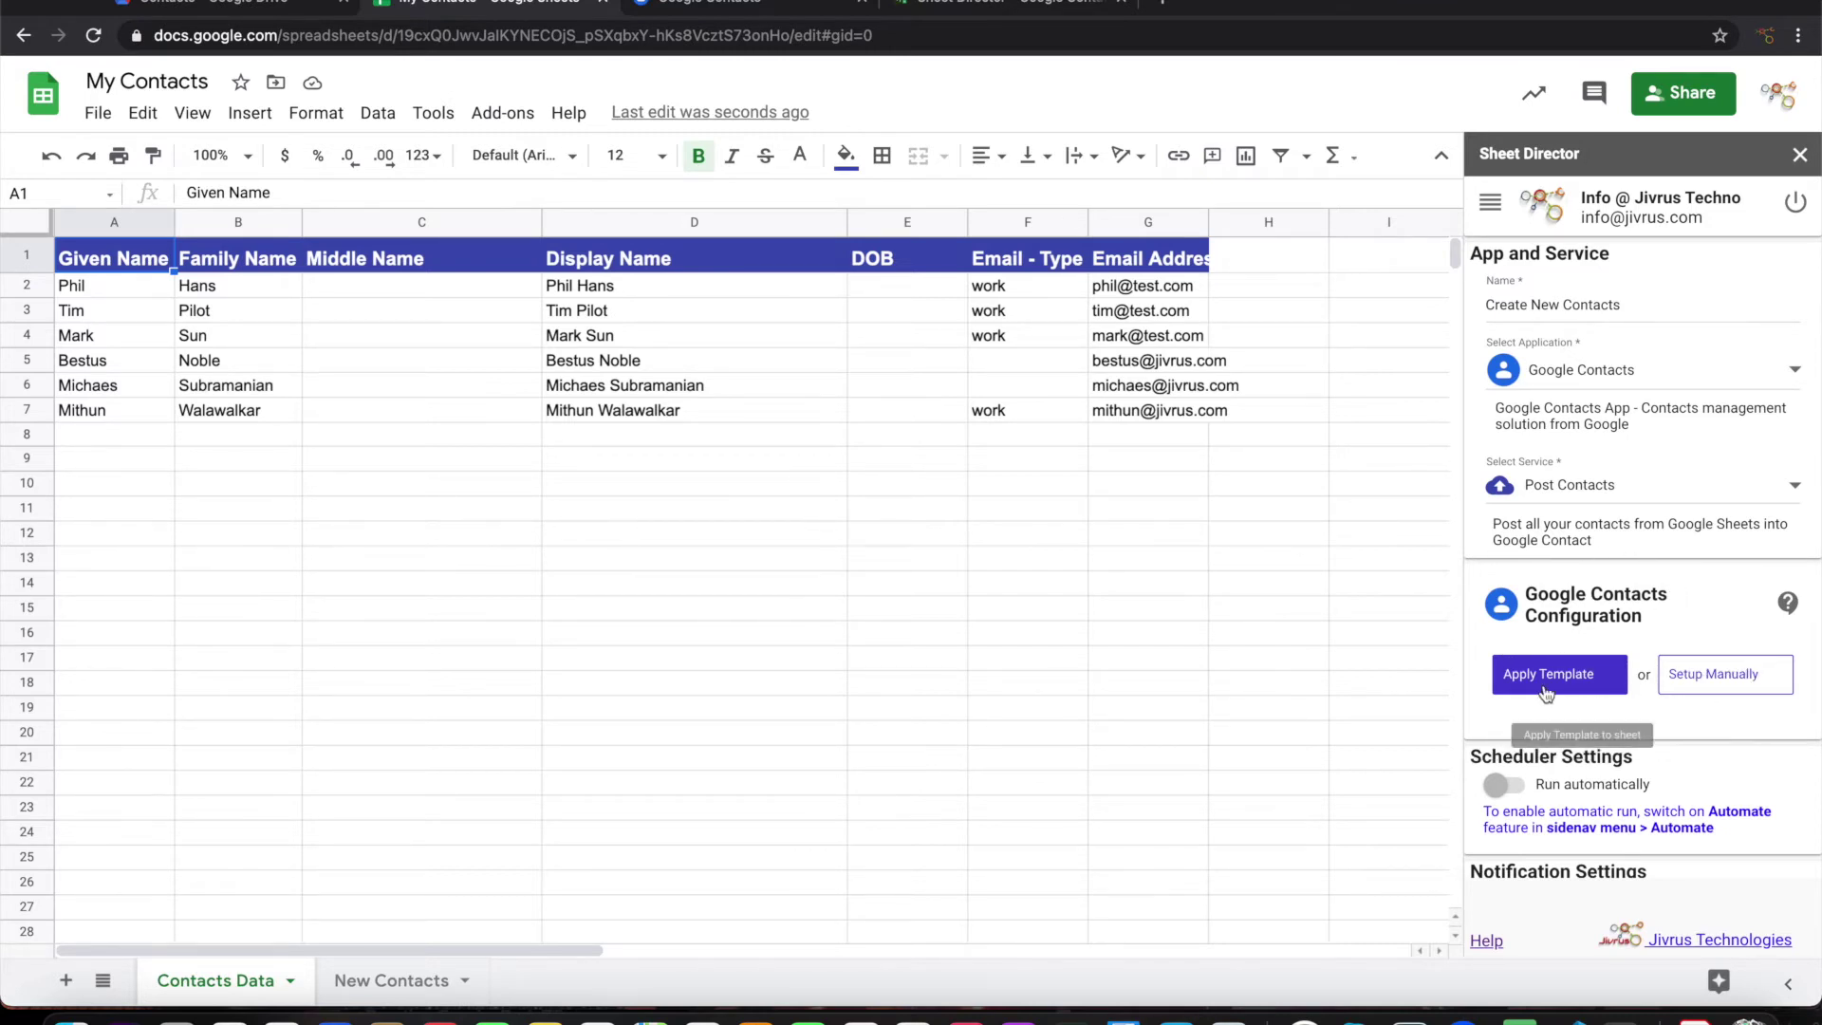
left_click(1545, 678)
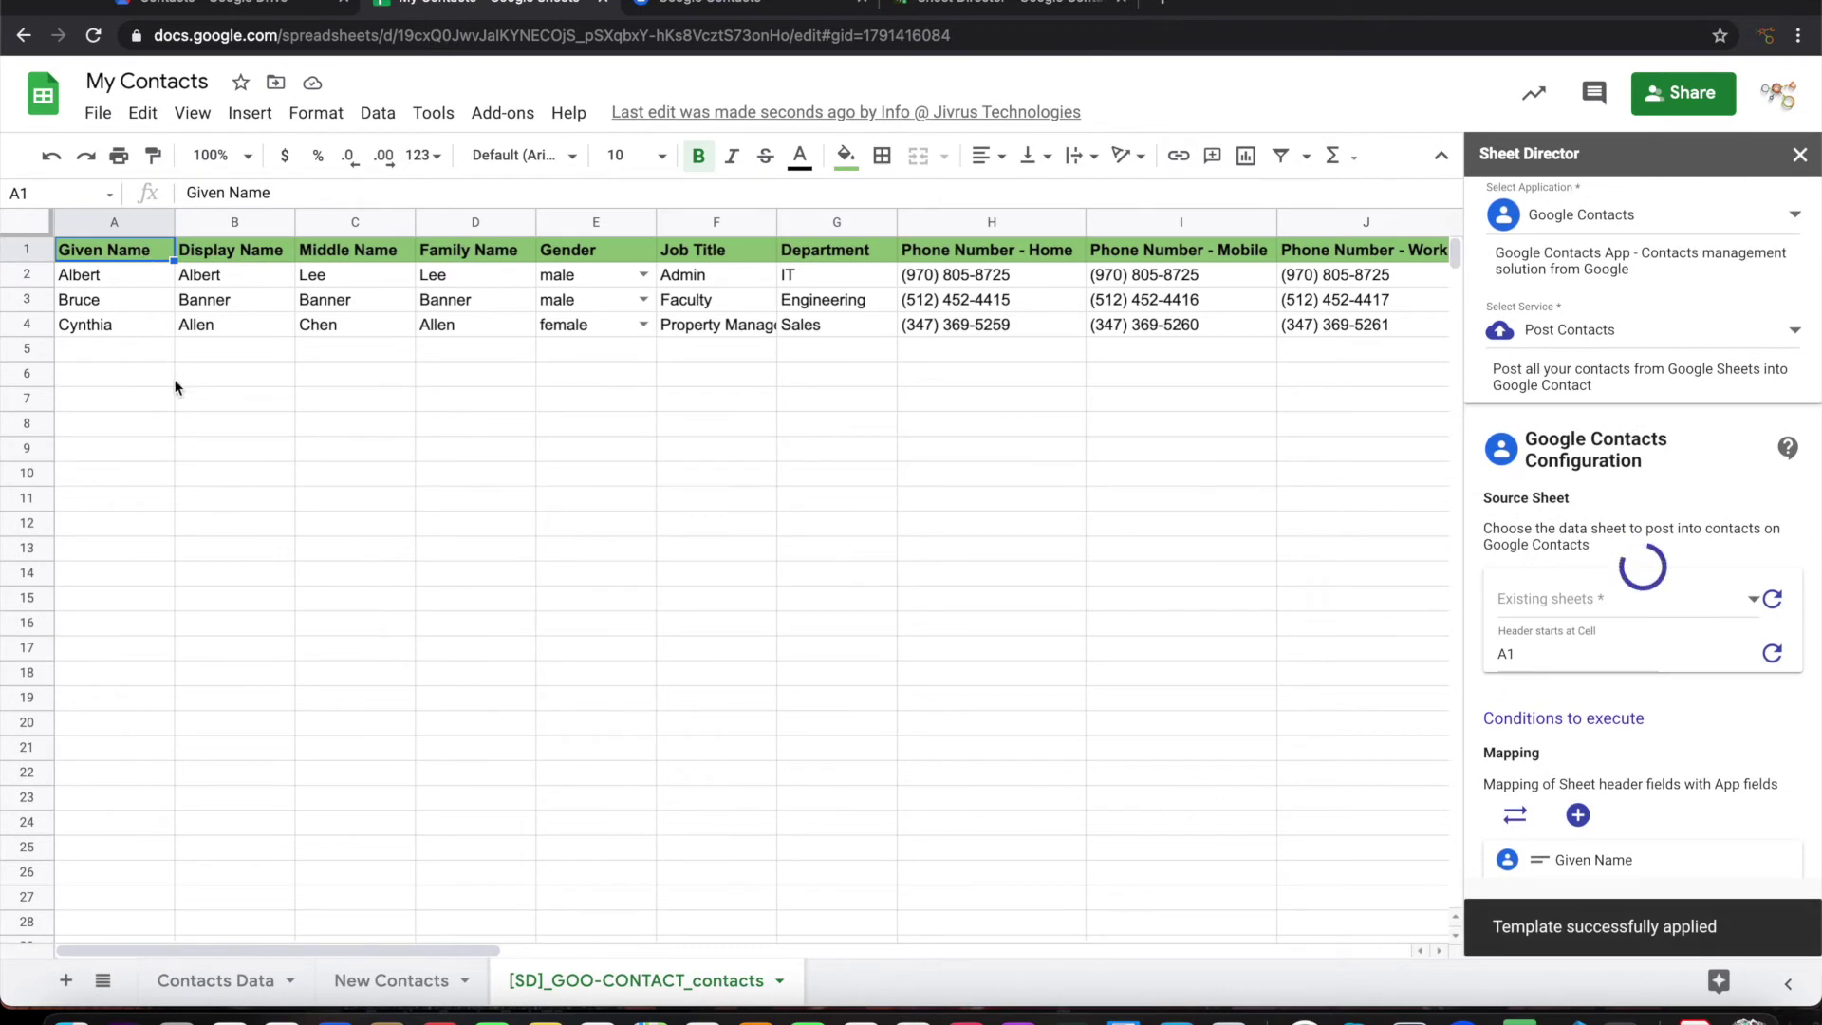
scroll(1548, 593, "down", 1)
scroll(1548, 593, "down", 3)
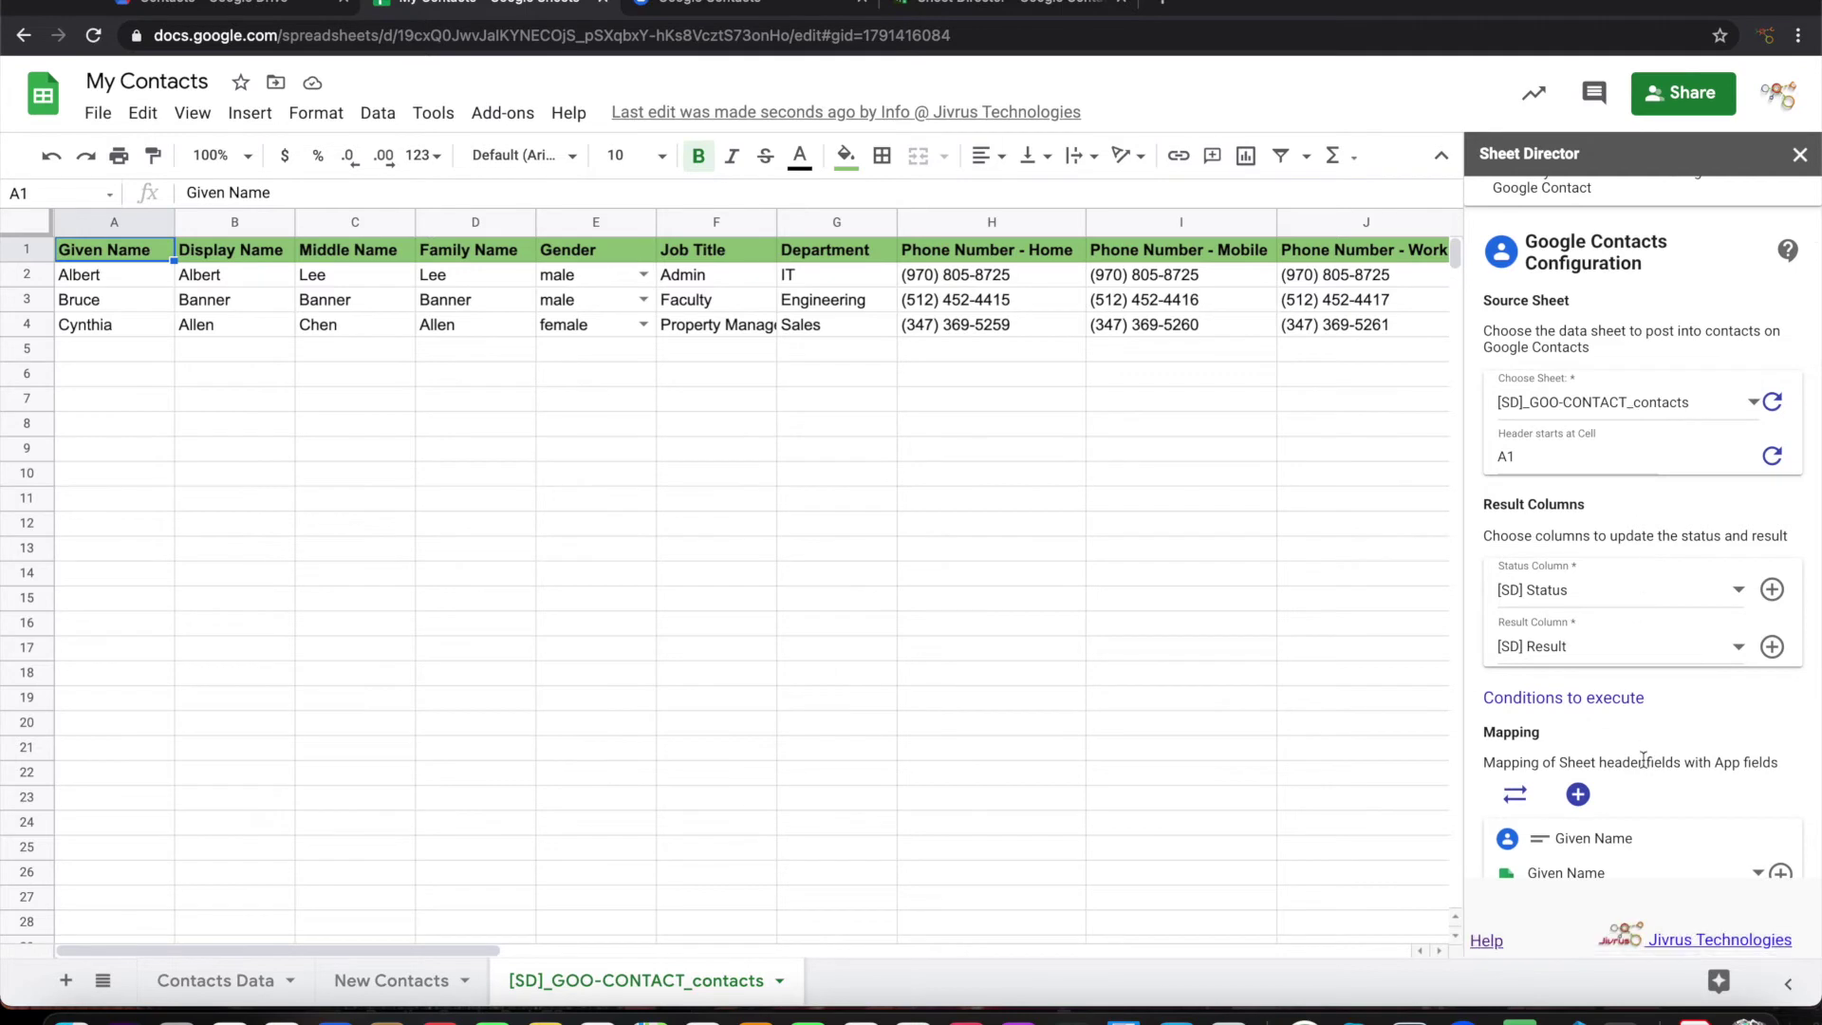
scroll(1643, 760, "down", 6)
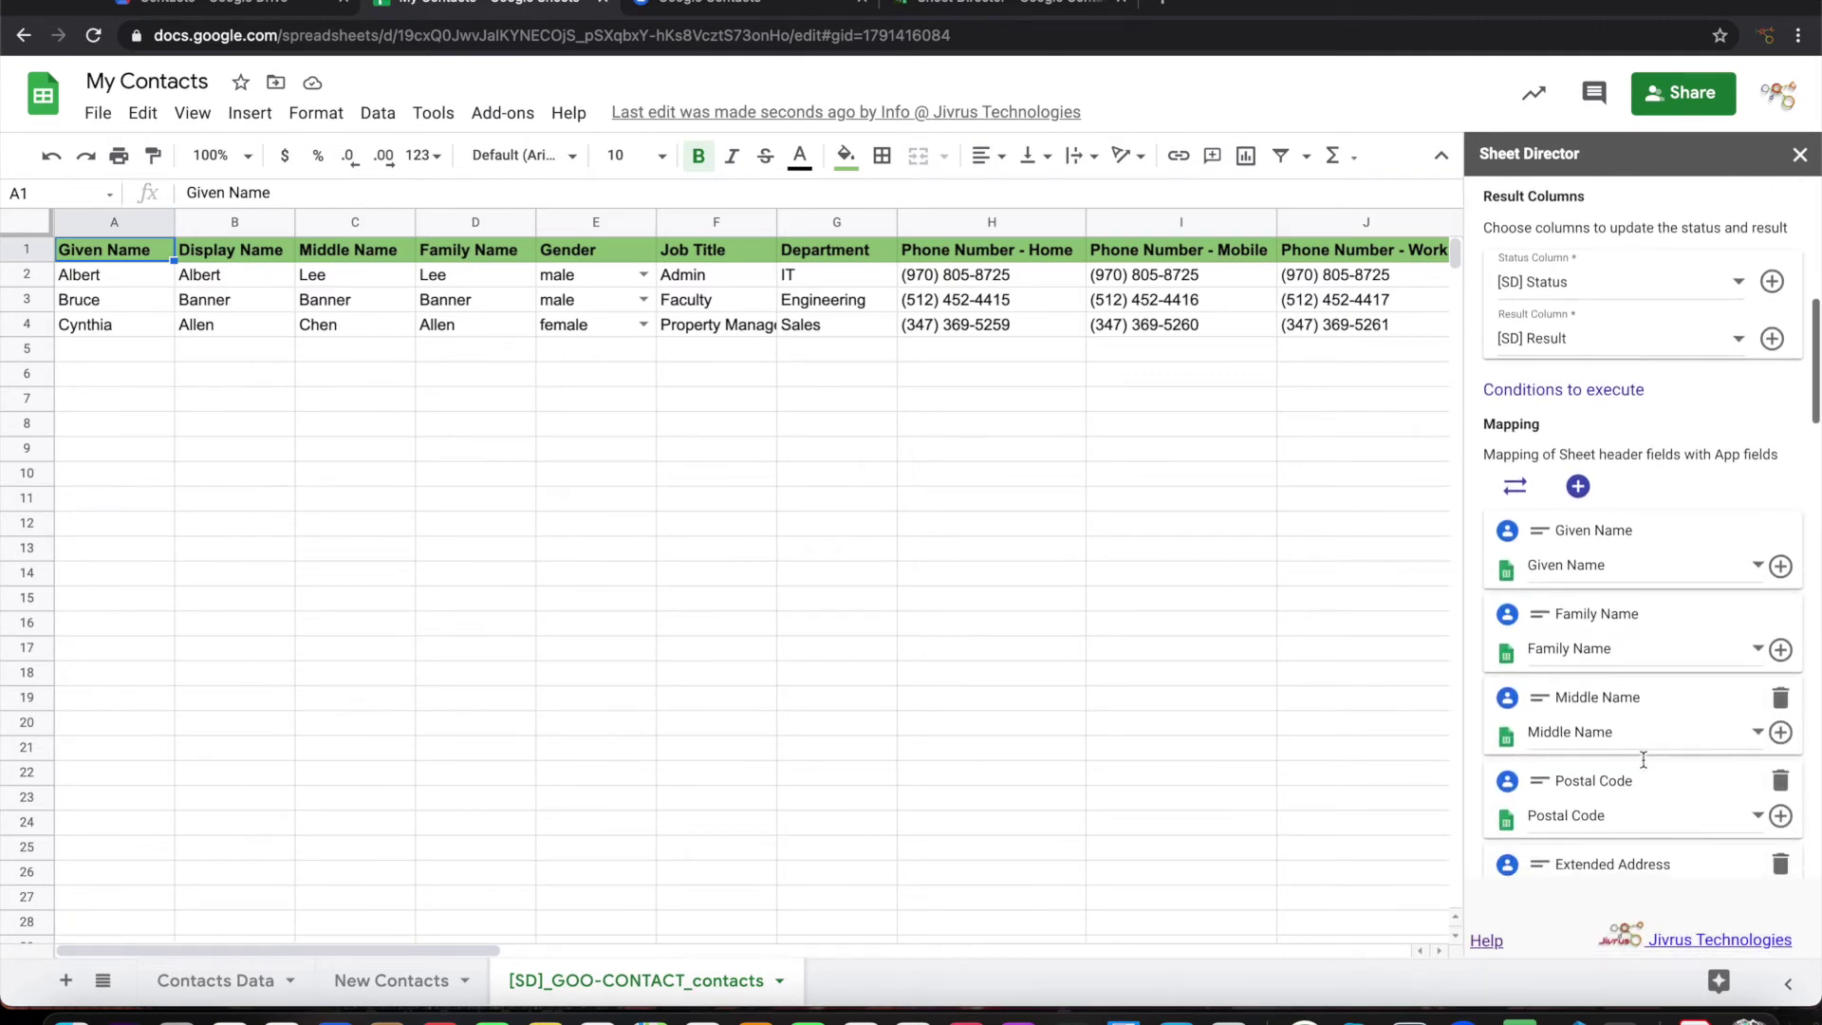
scroll(1643, 760, "down", 2)
scroll(1643, 759, "up", 5)
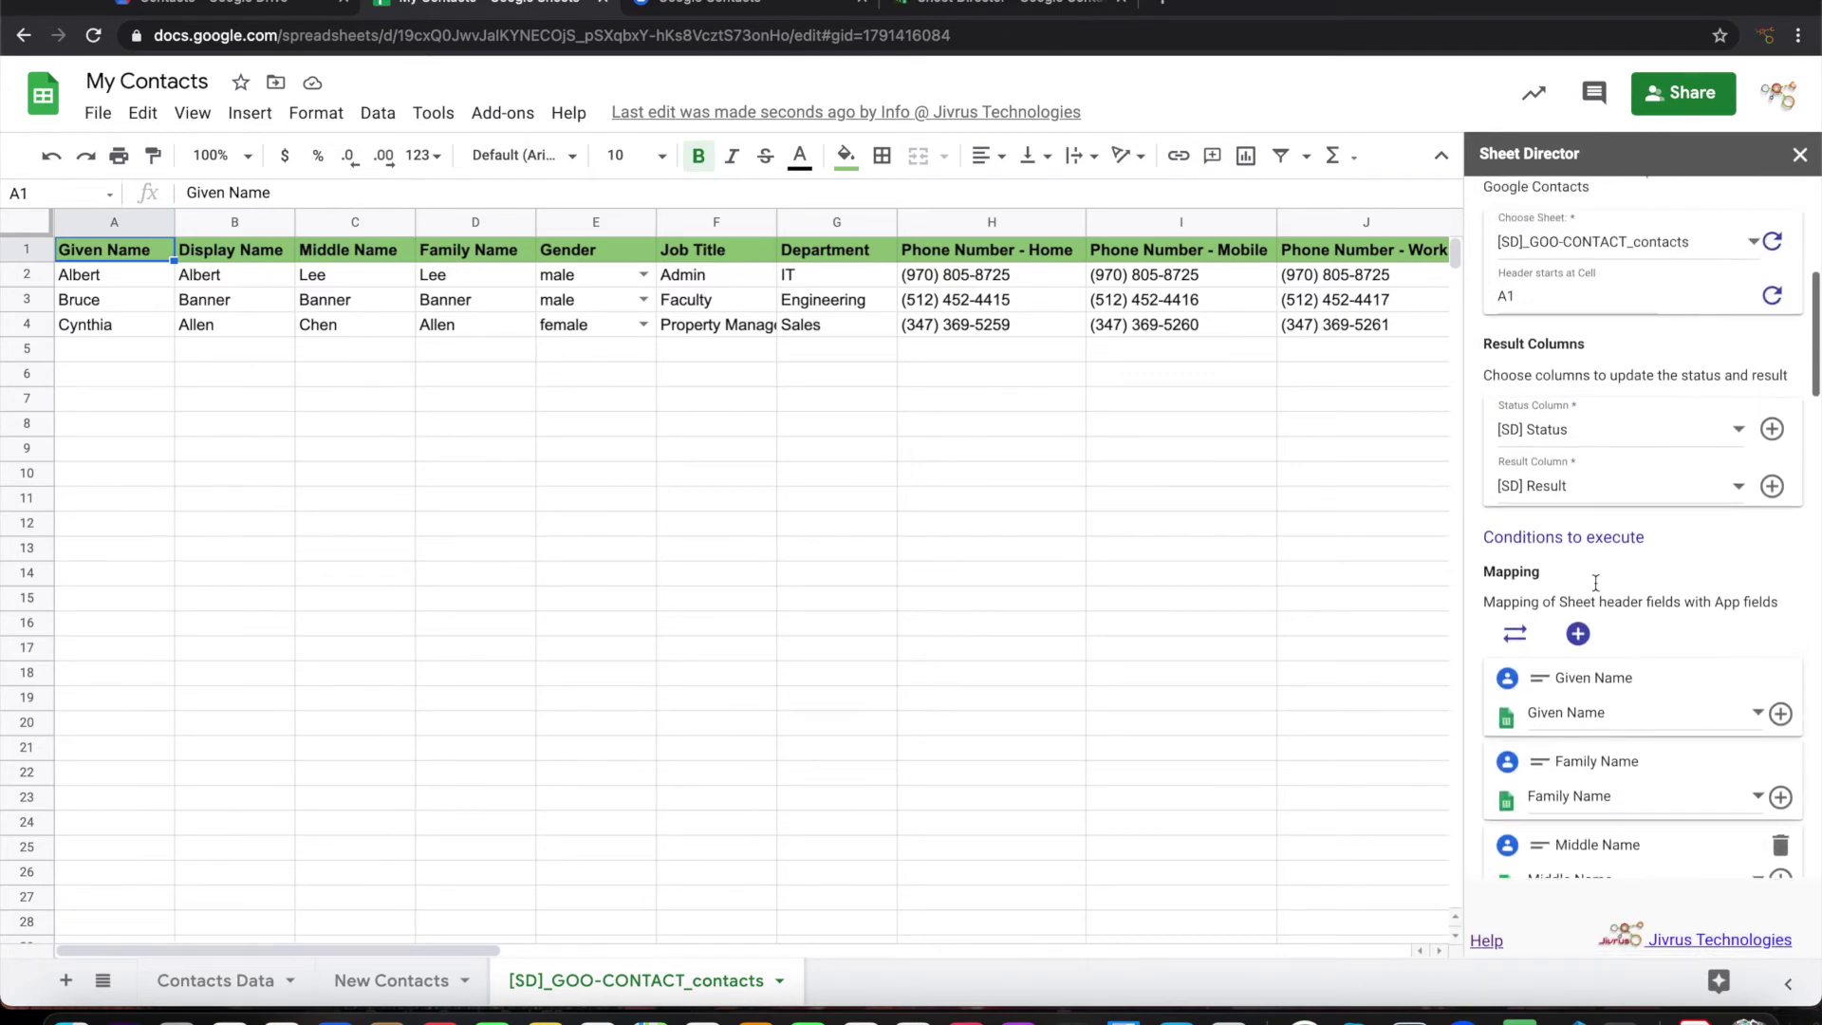
scroll(1510, 503, "up", 2)
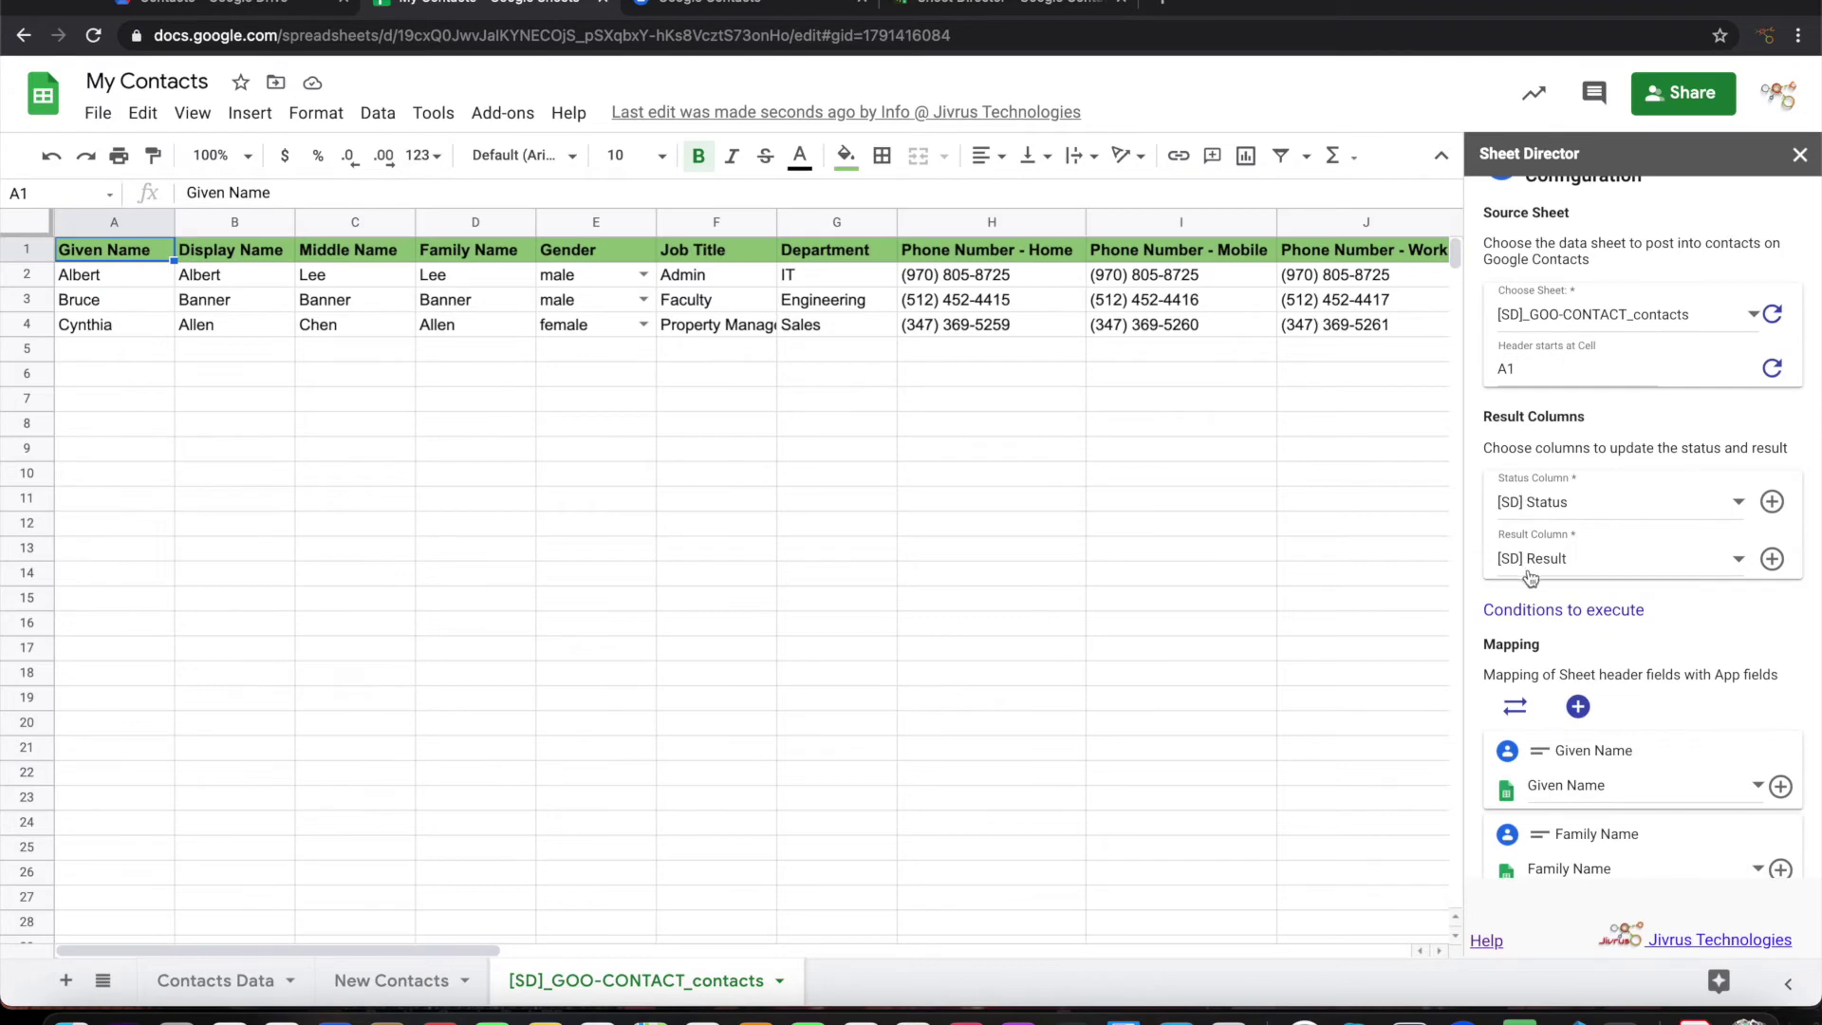
scroll(1247, 554, "right", 10)
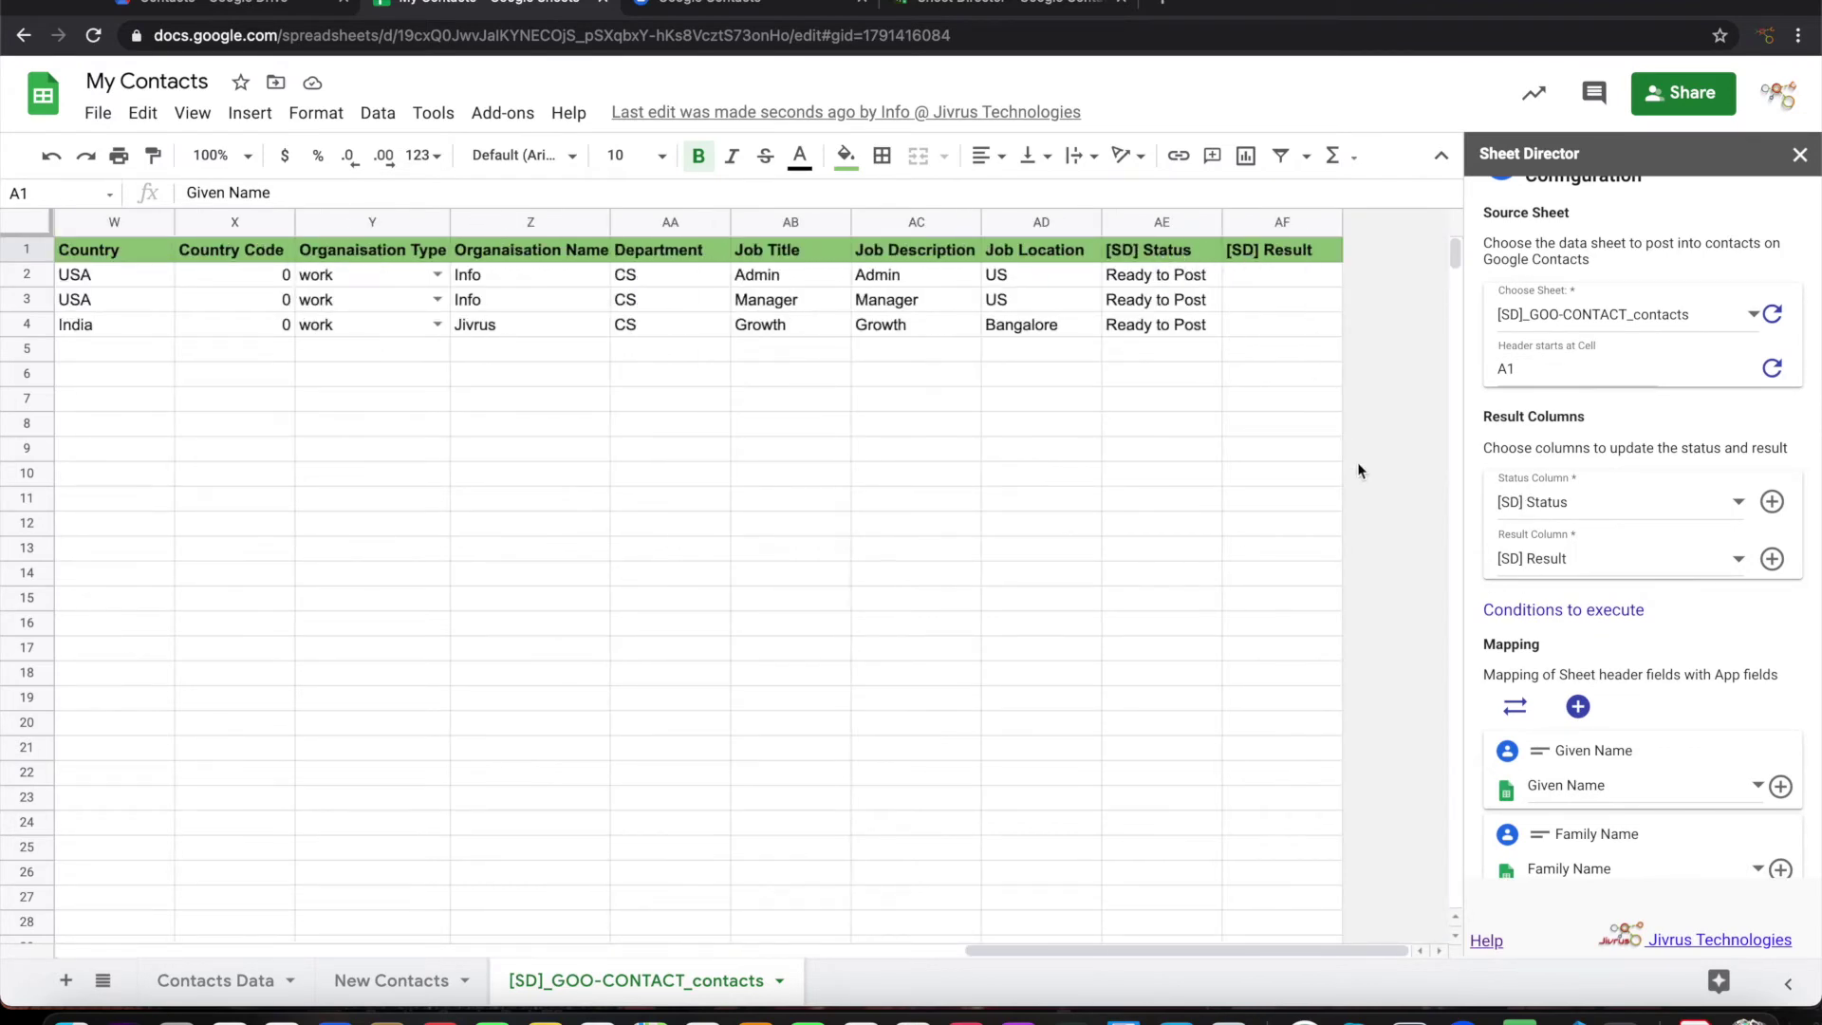
scroll(1698, 765, "down", 3)
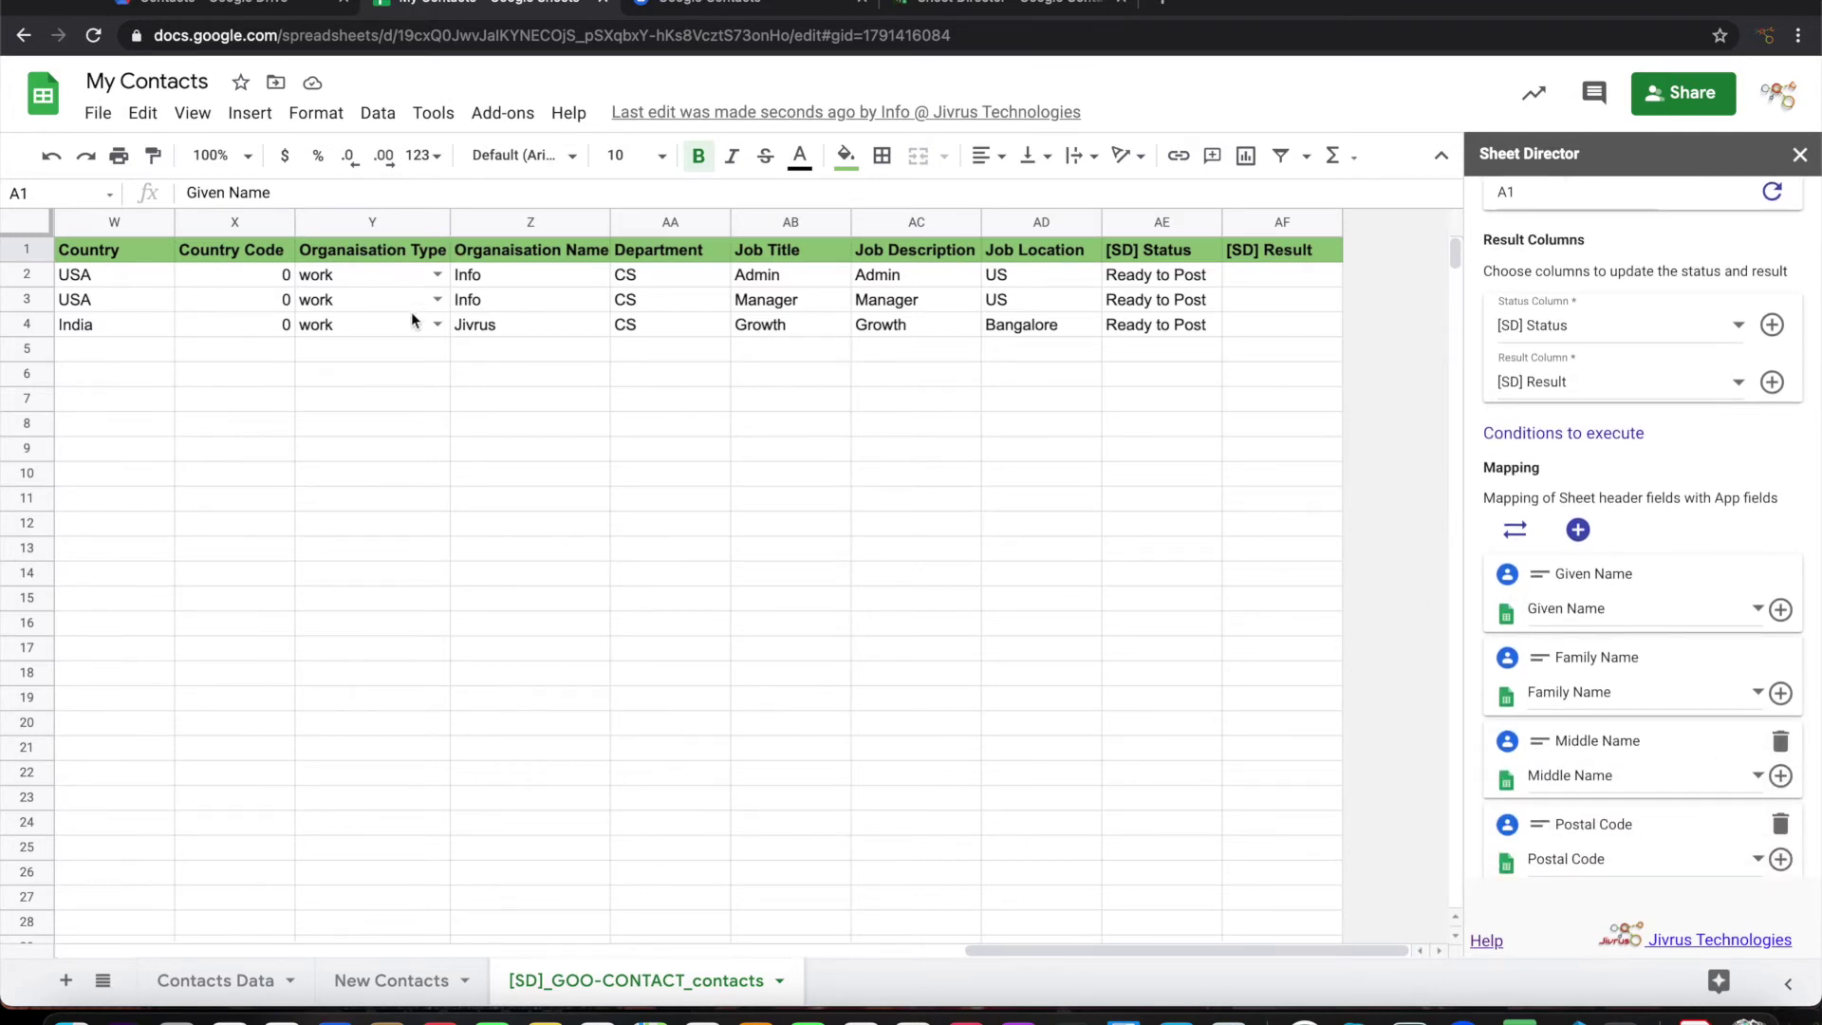
scroll(1601, 674, "down", 3)
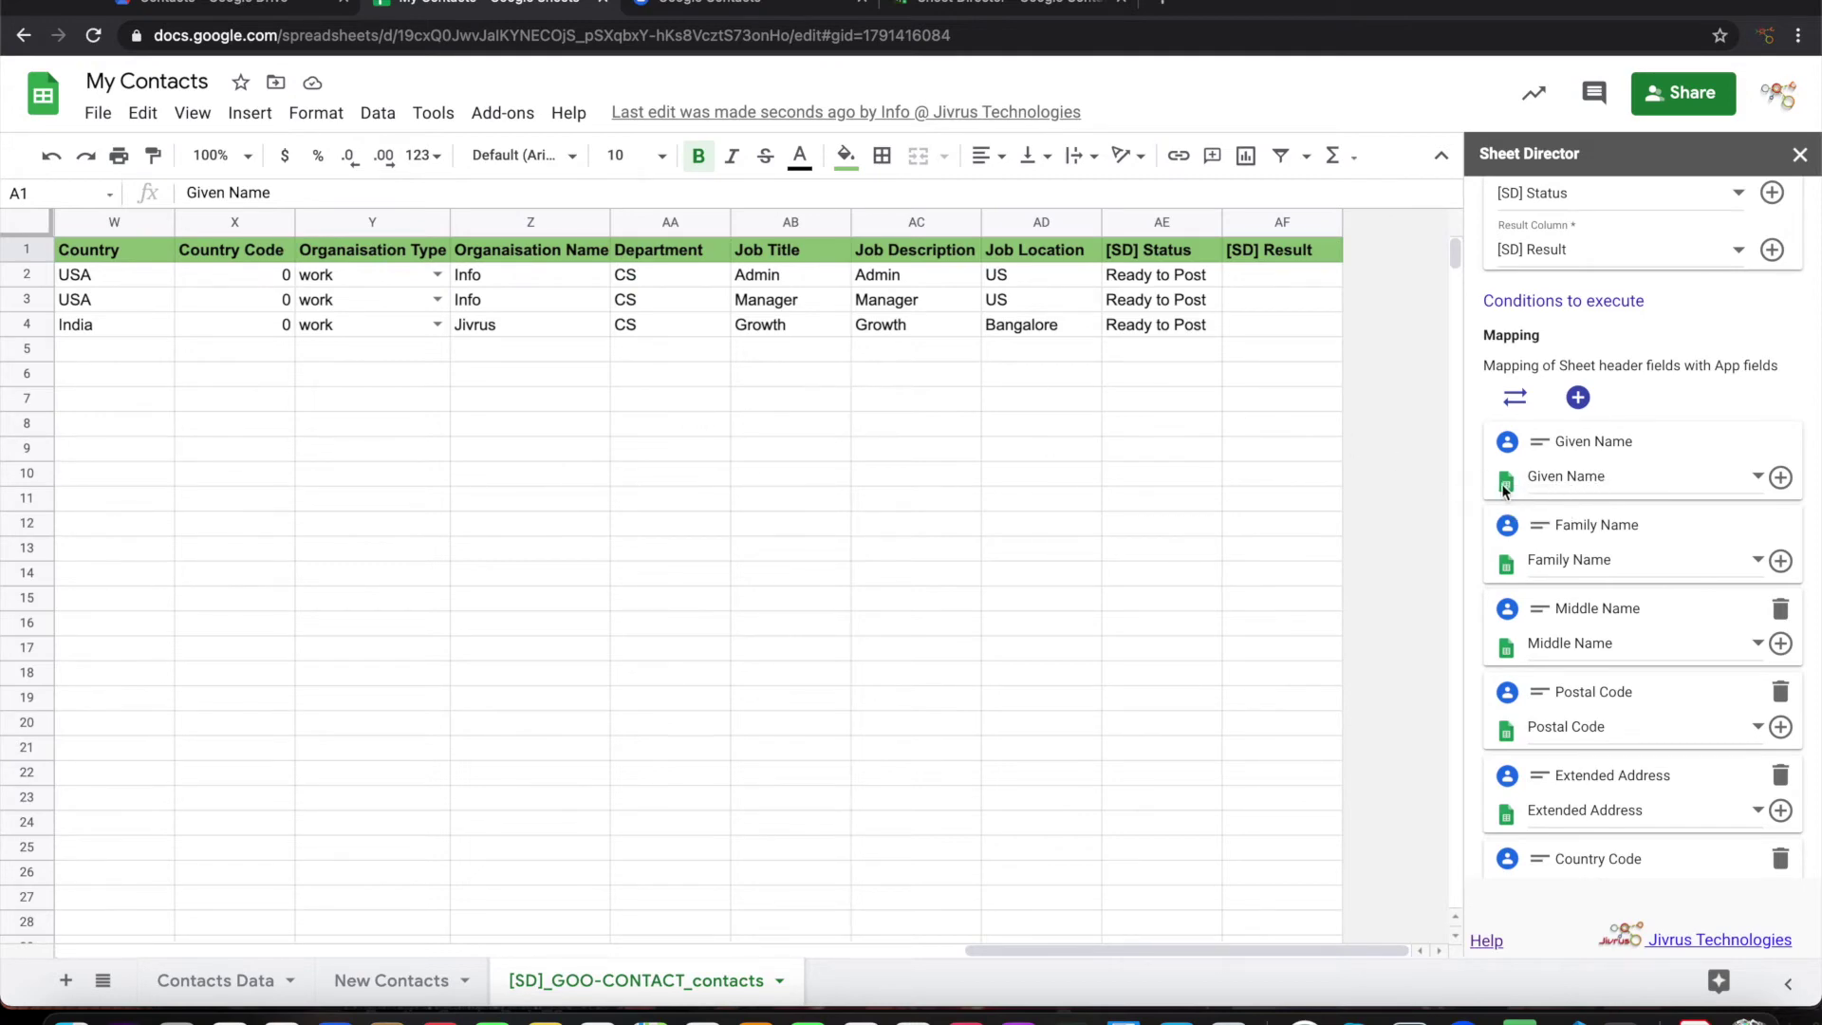
scroll(334, 327, "left", 15)
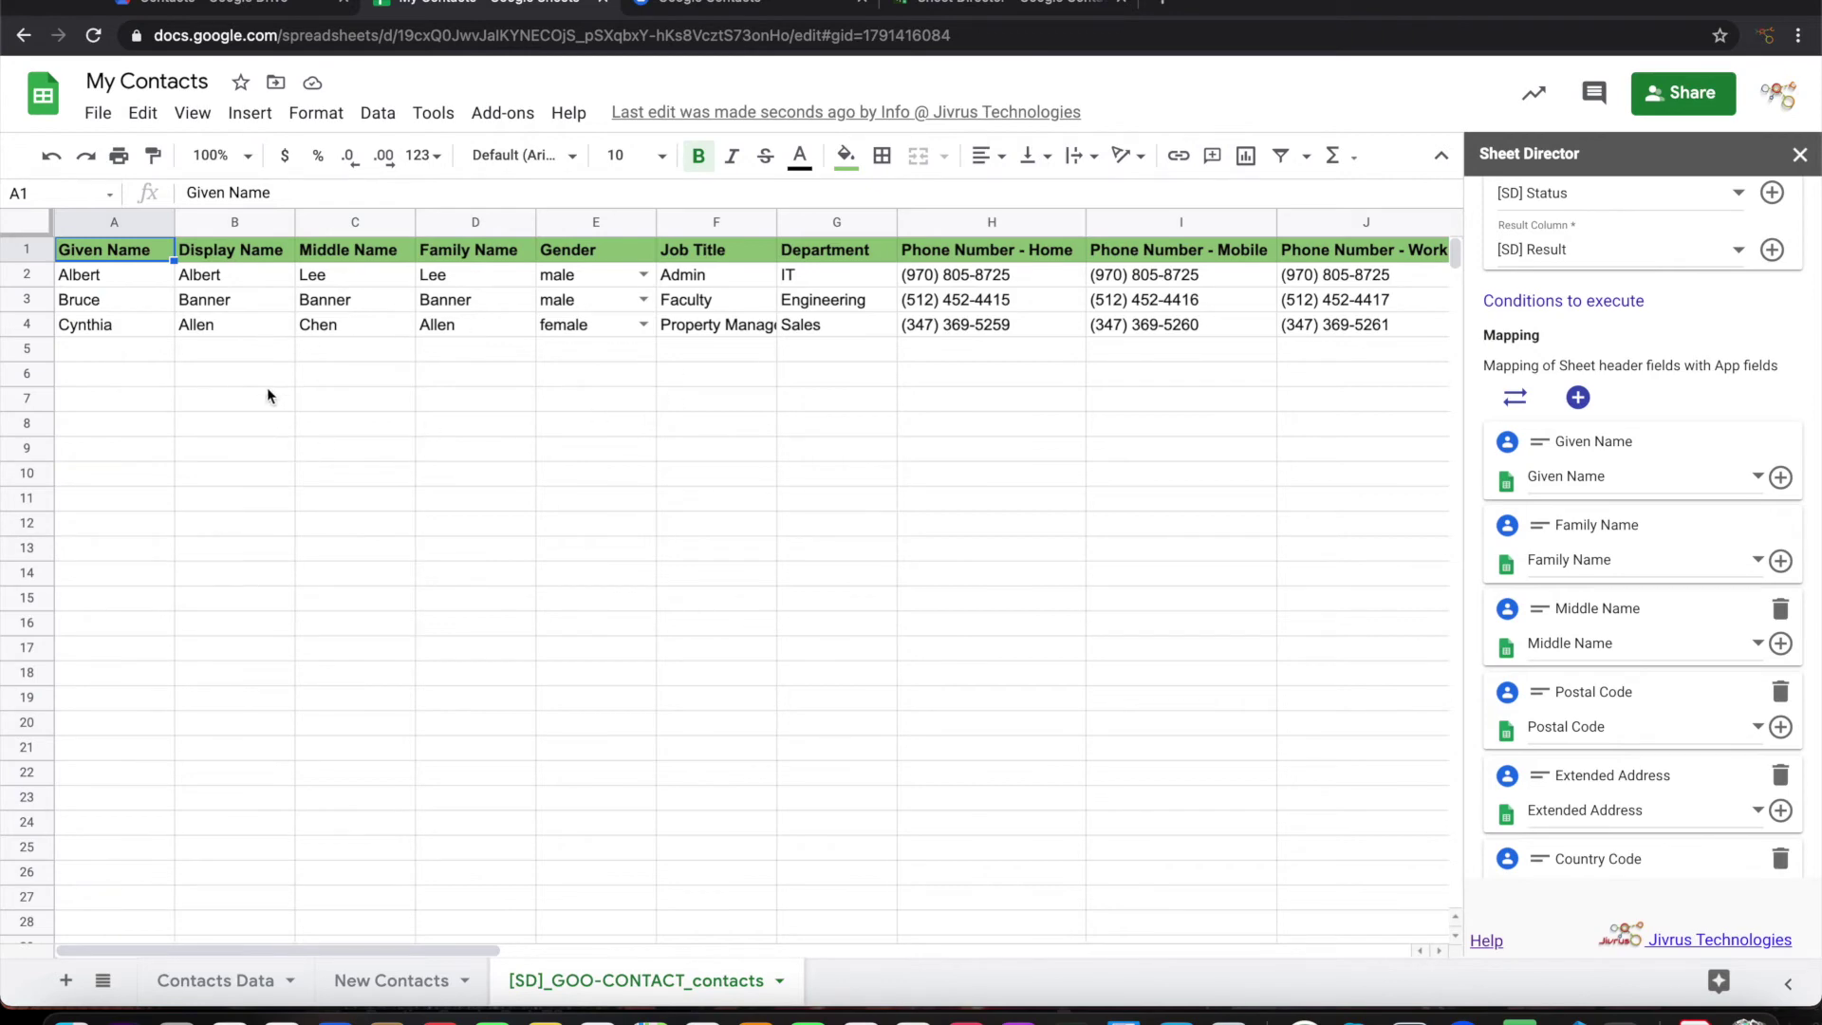
scroll(1686, 659, "down", 20)
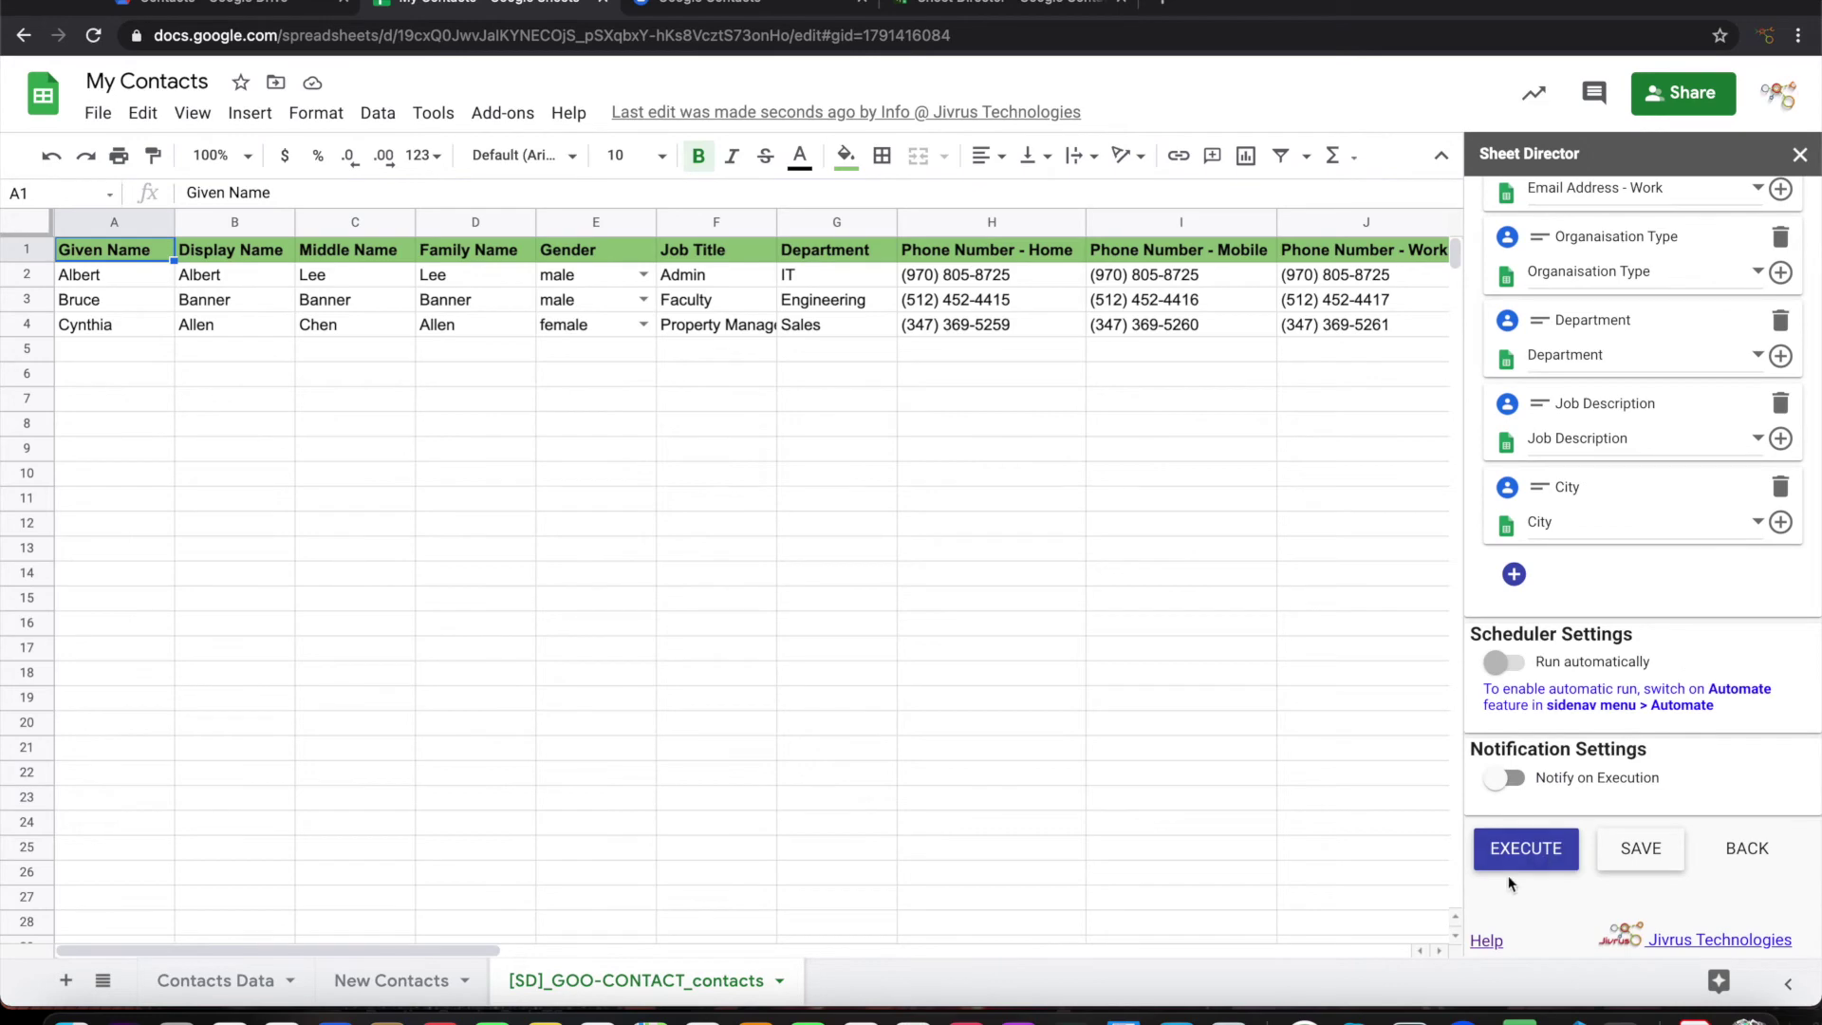
scroll(1295, 724, "right", 15)
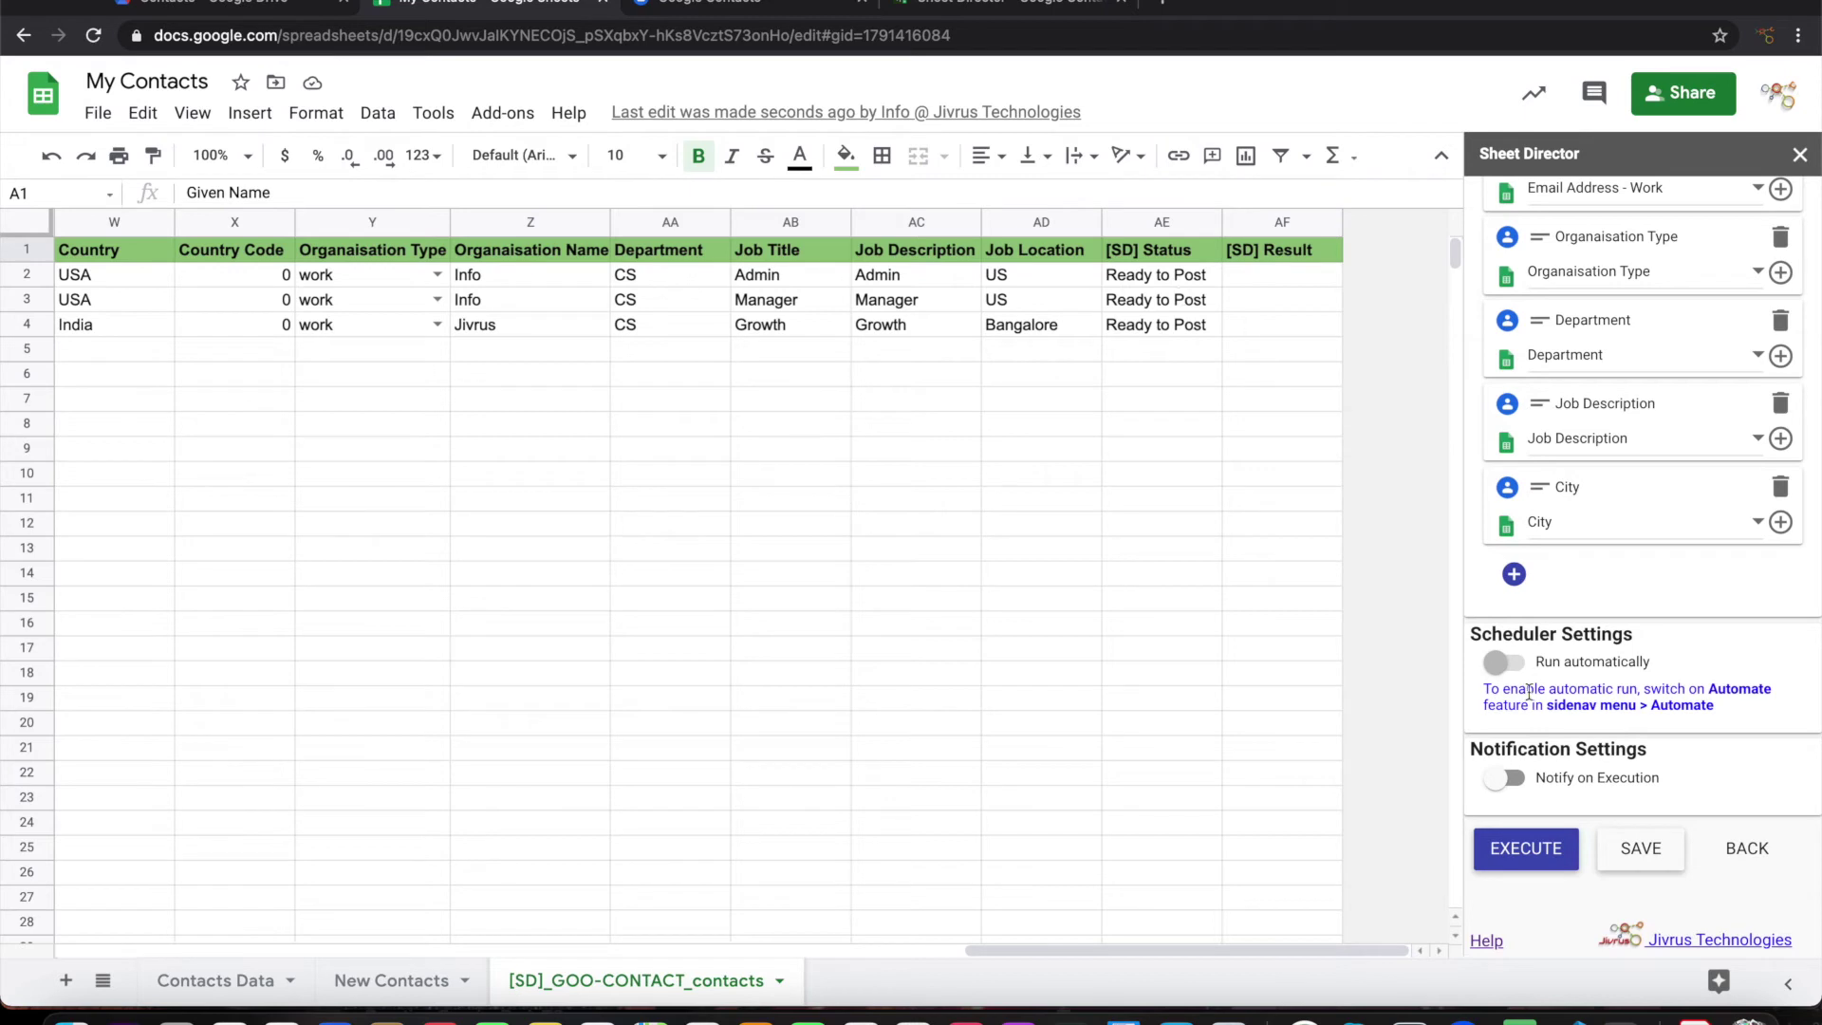
left_click(1510, 839)
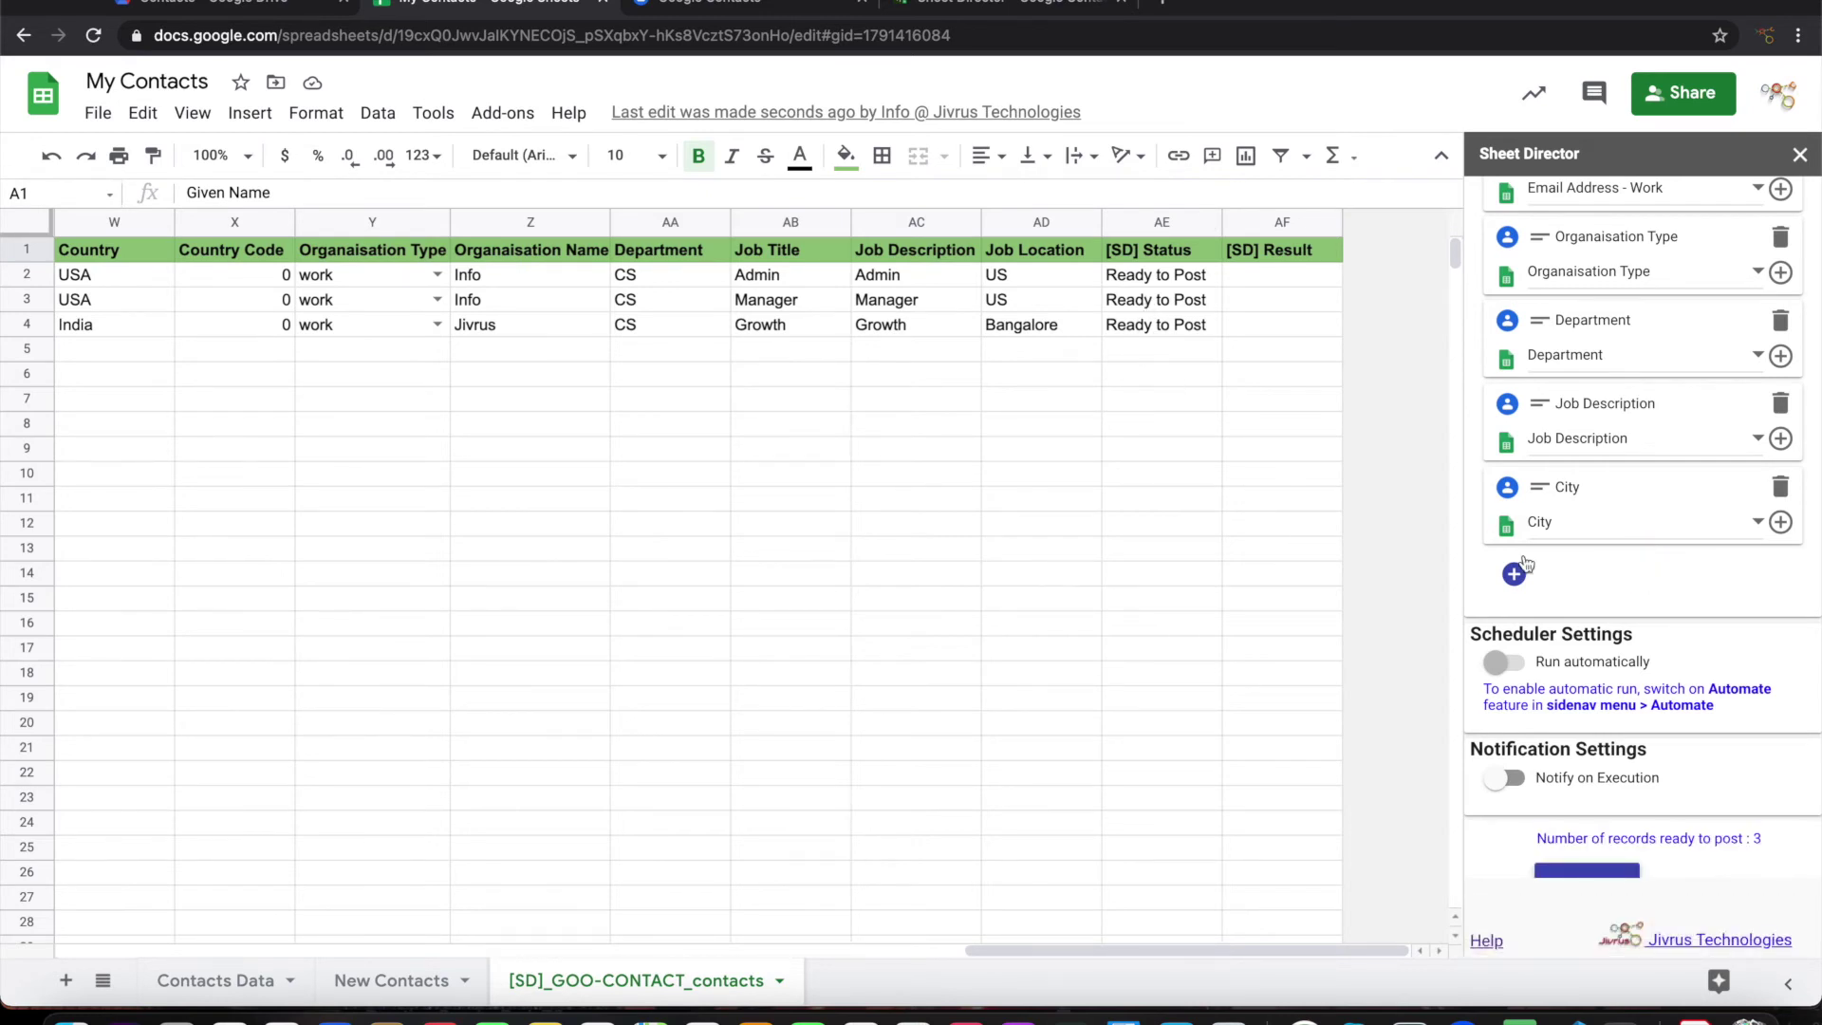
Step: Review the ready-to-post rows, check current Google Contacts, then return to My Contacts
scroll(1592, 683, "down", 1)
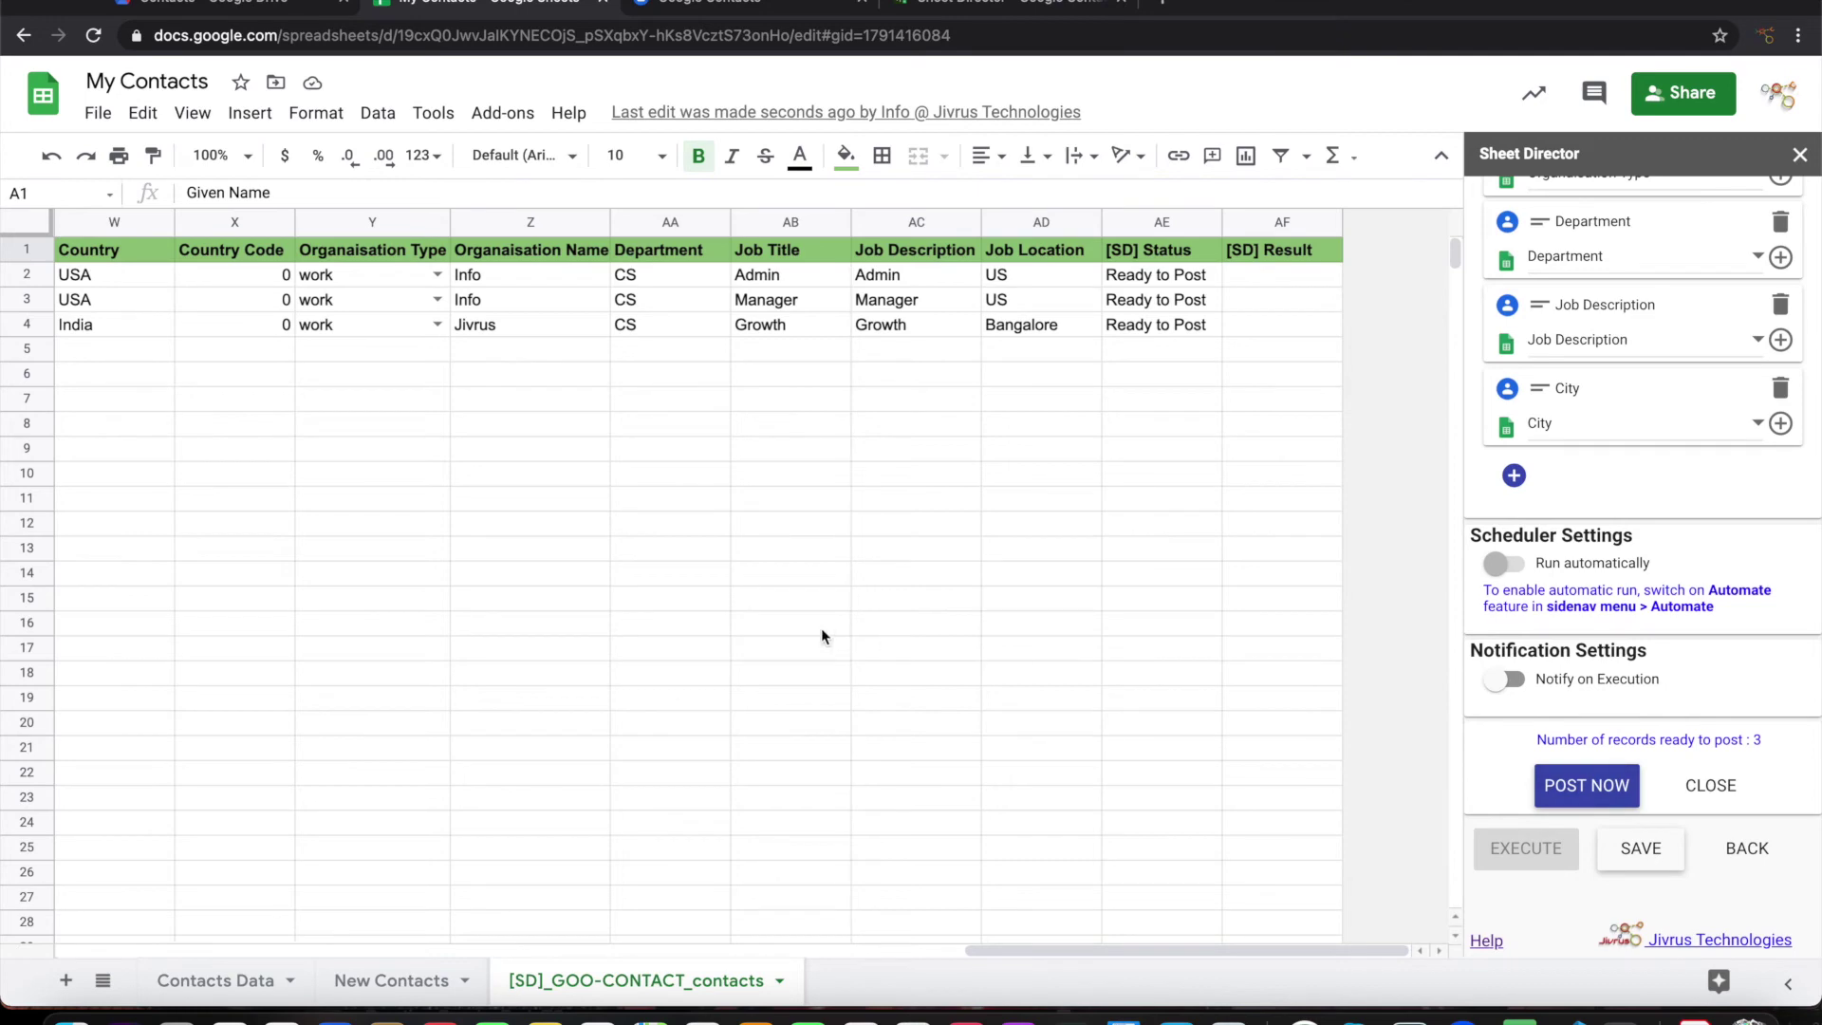
scroll(822, 629, "left", 15)
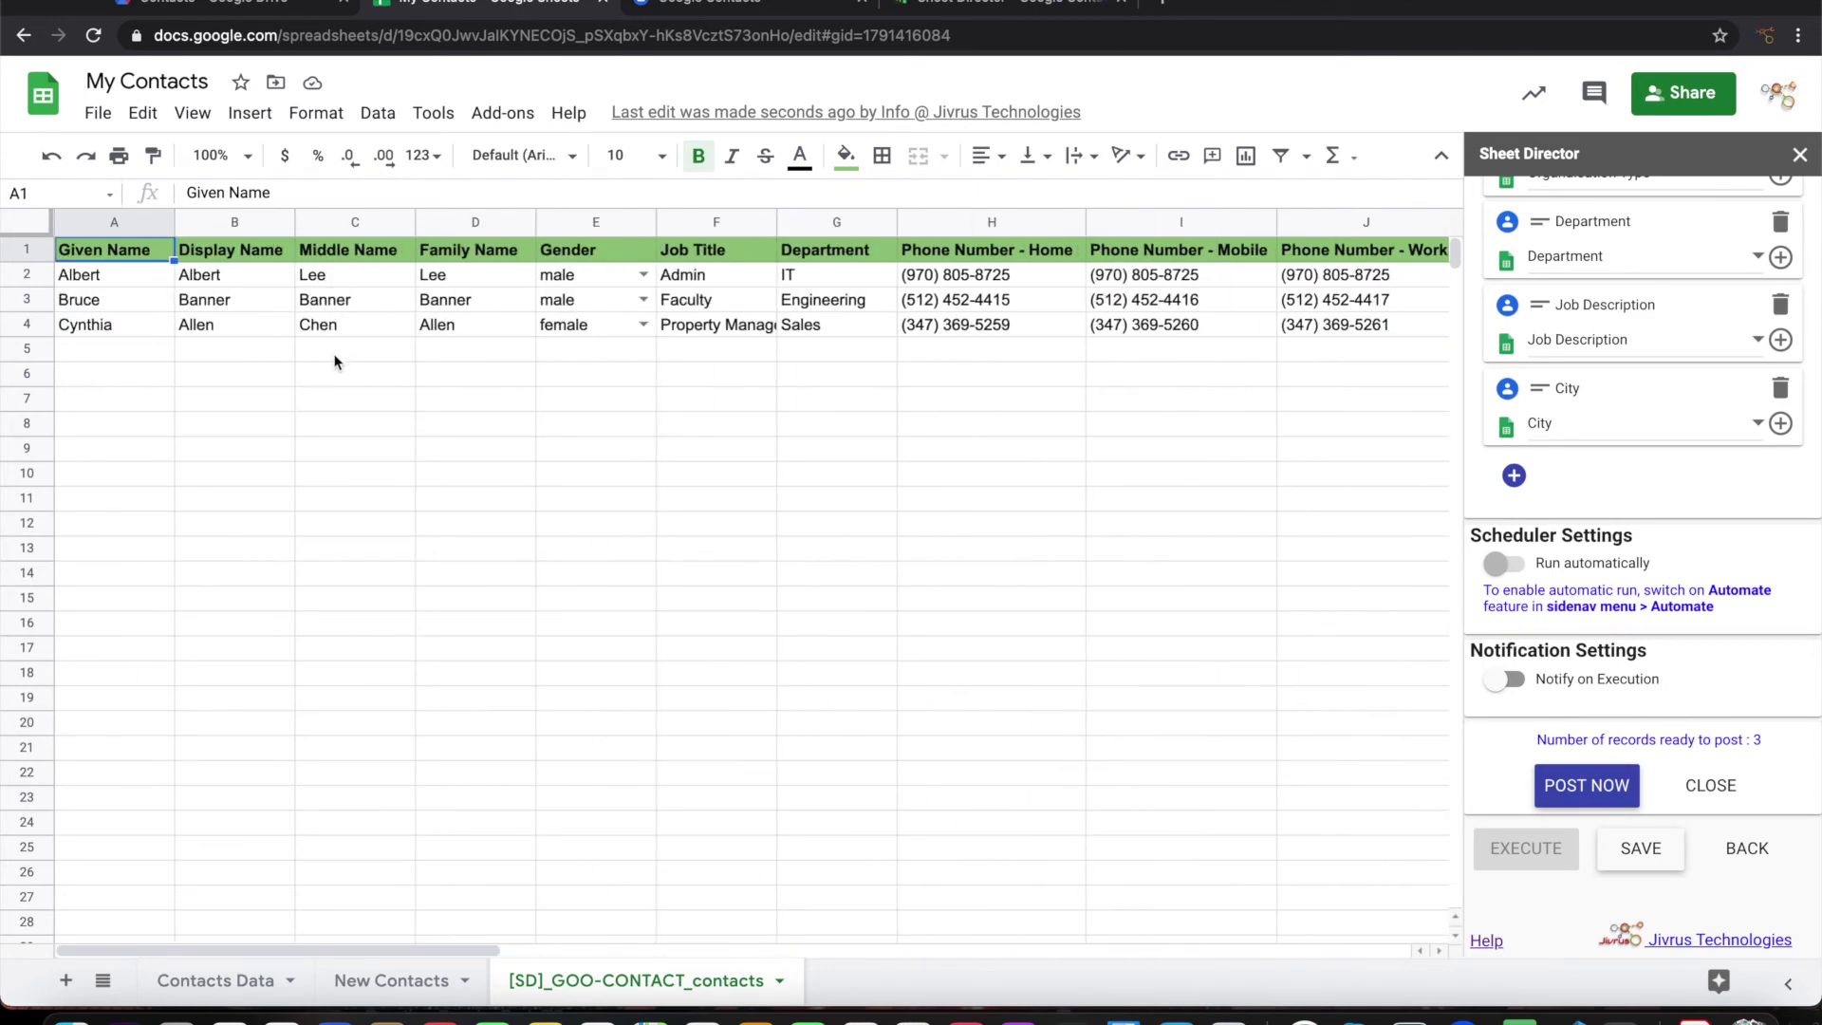
left_click(732, 6)
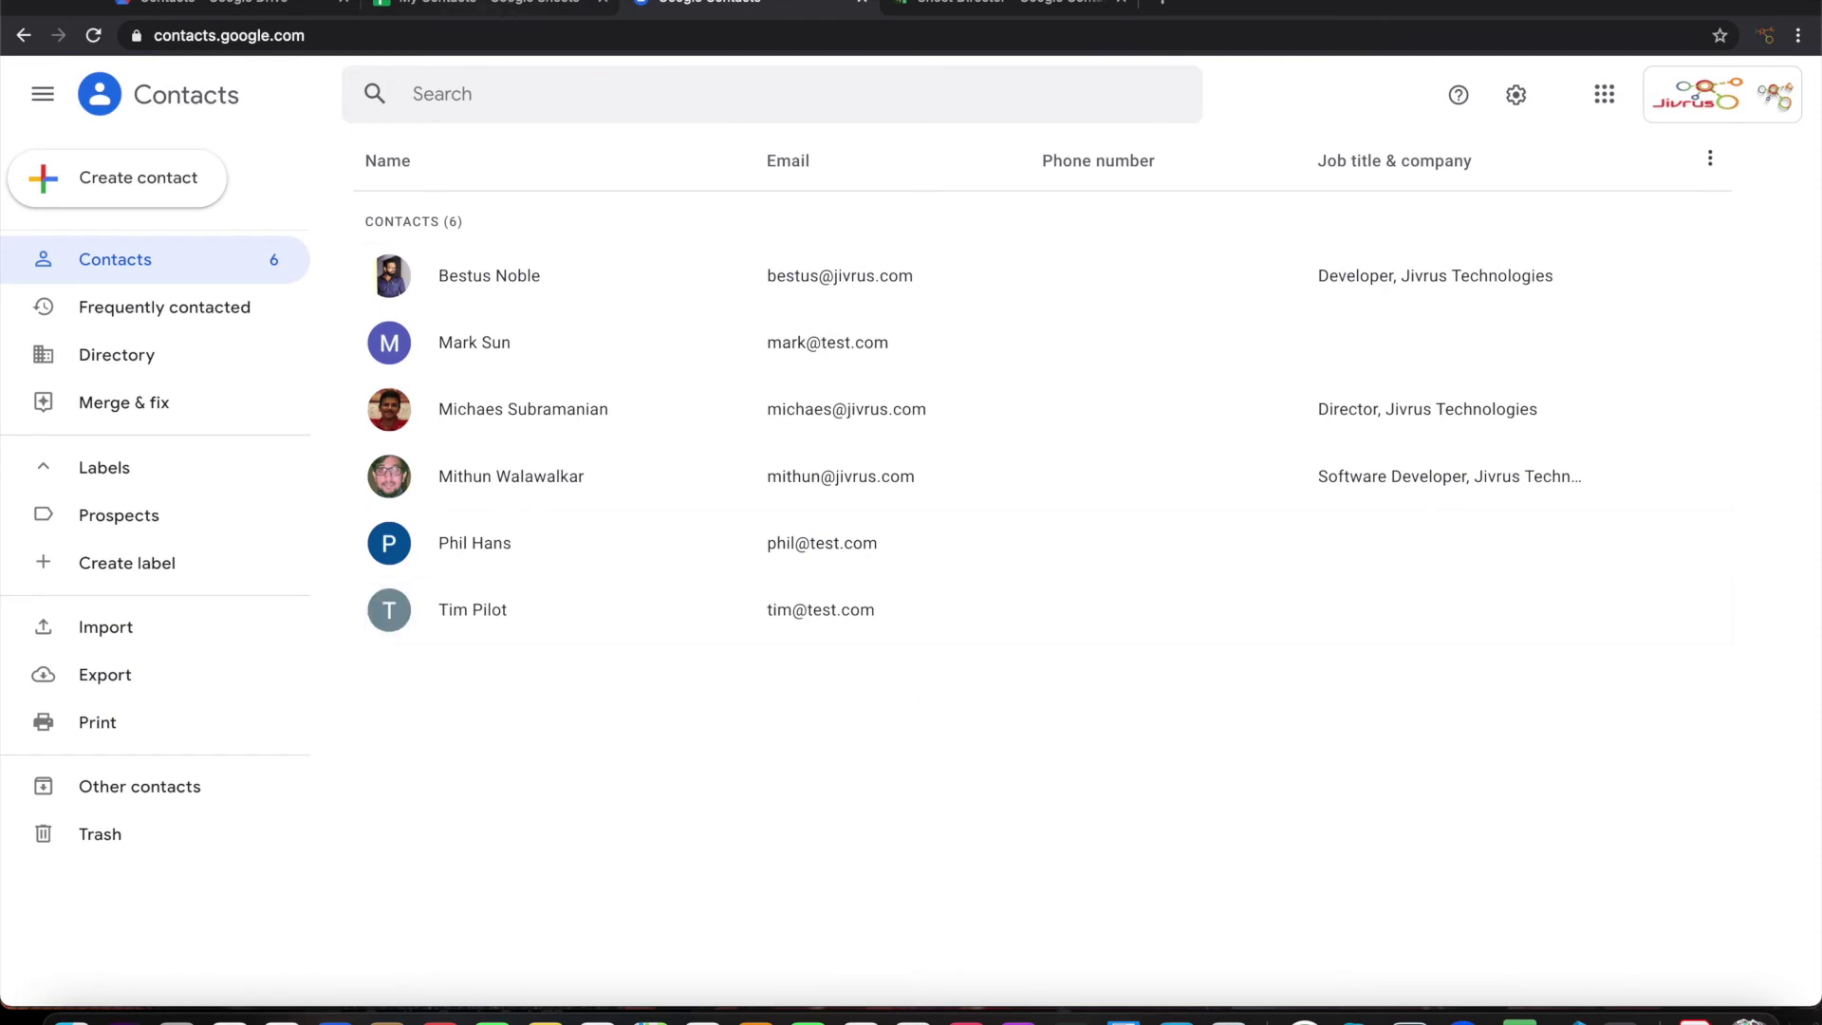
left_click(488, 7)
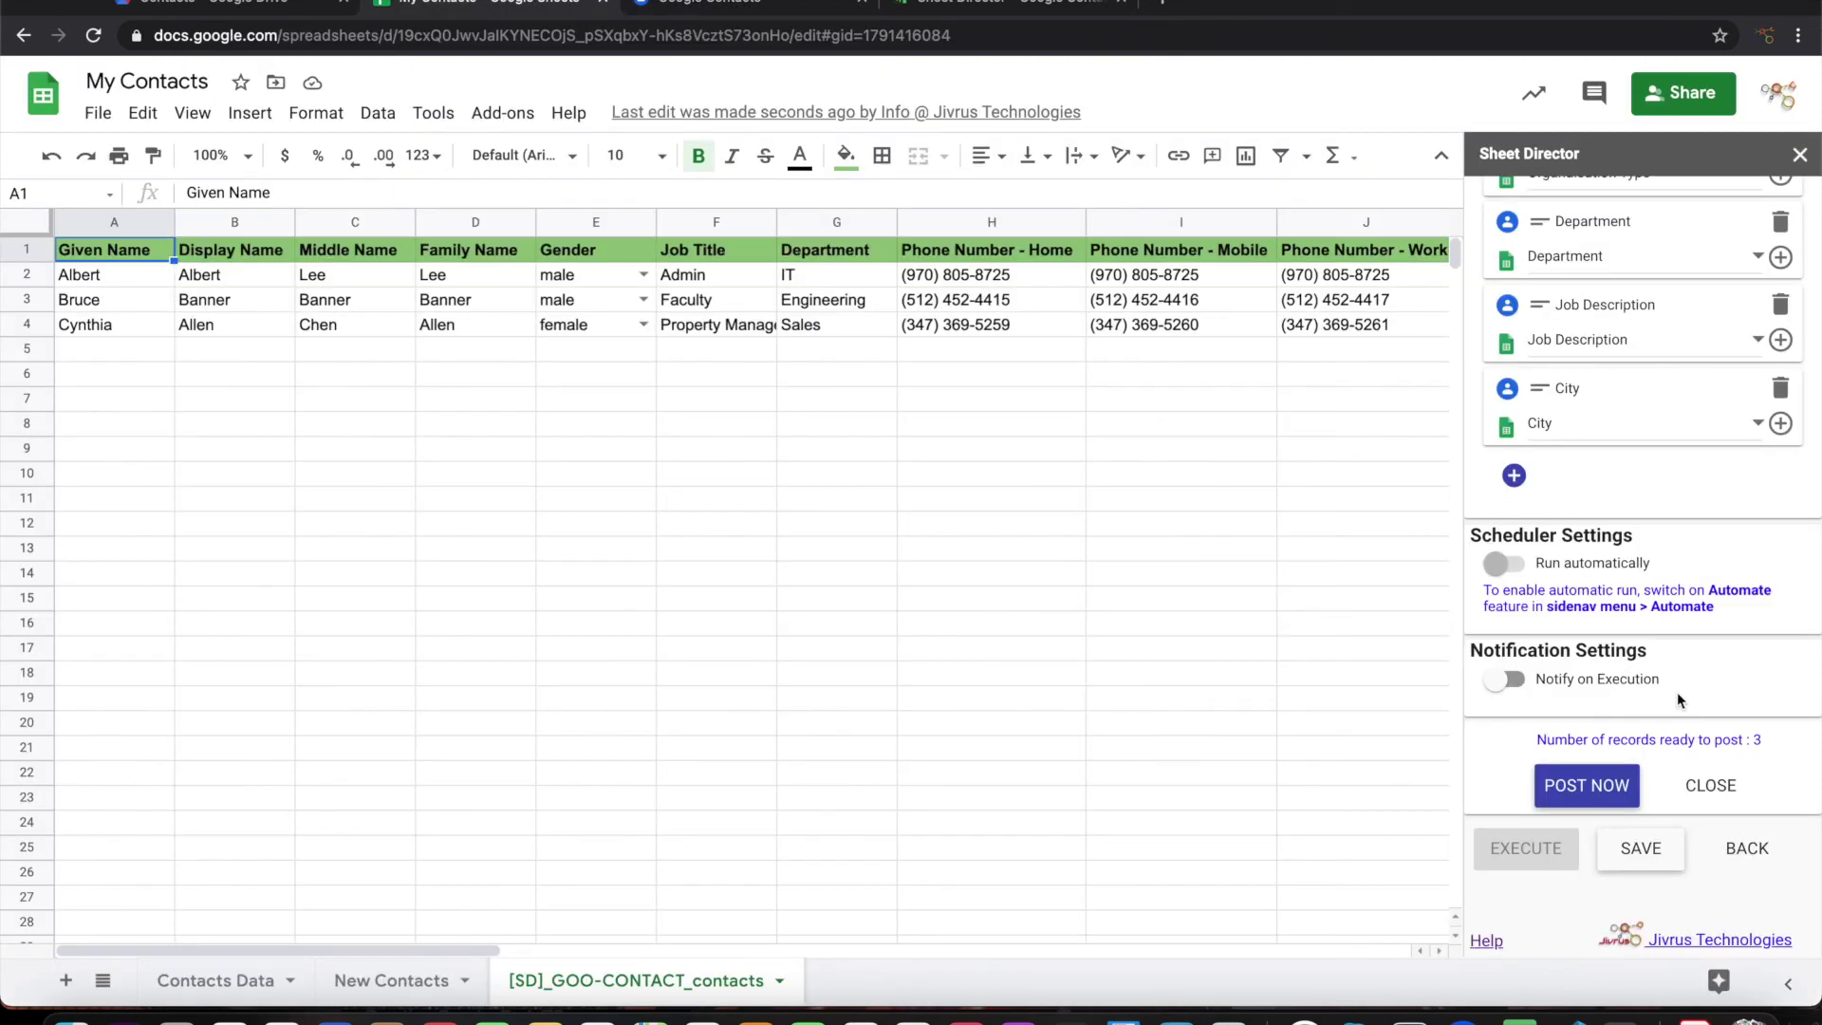
Step: Post the three ready records to Google Contacts and widen columns AF and AE
left_click(1604, 786)
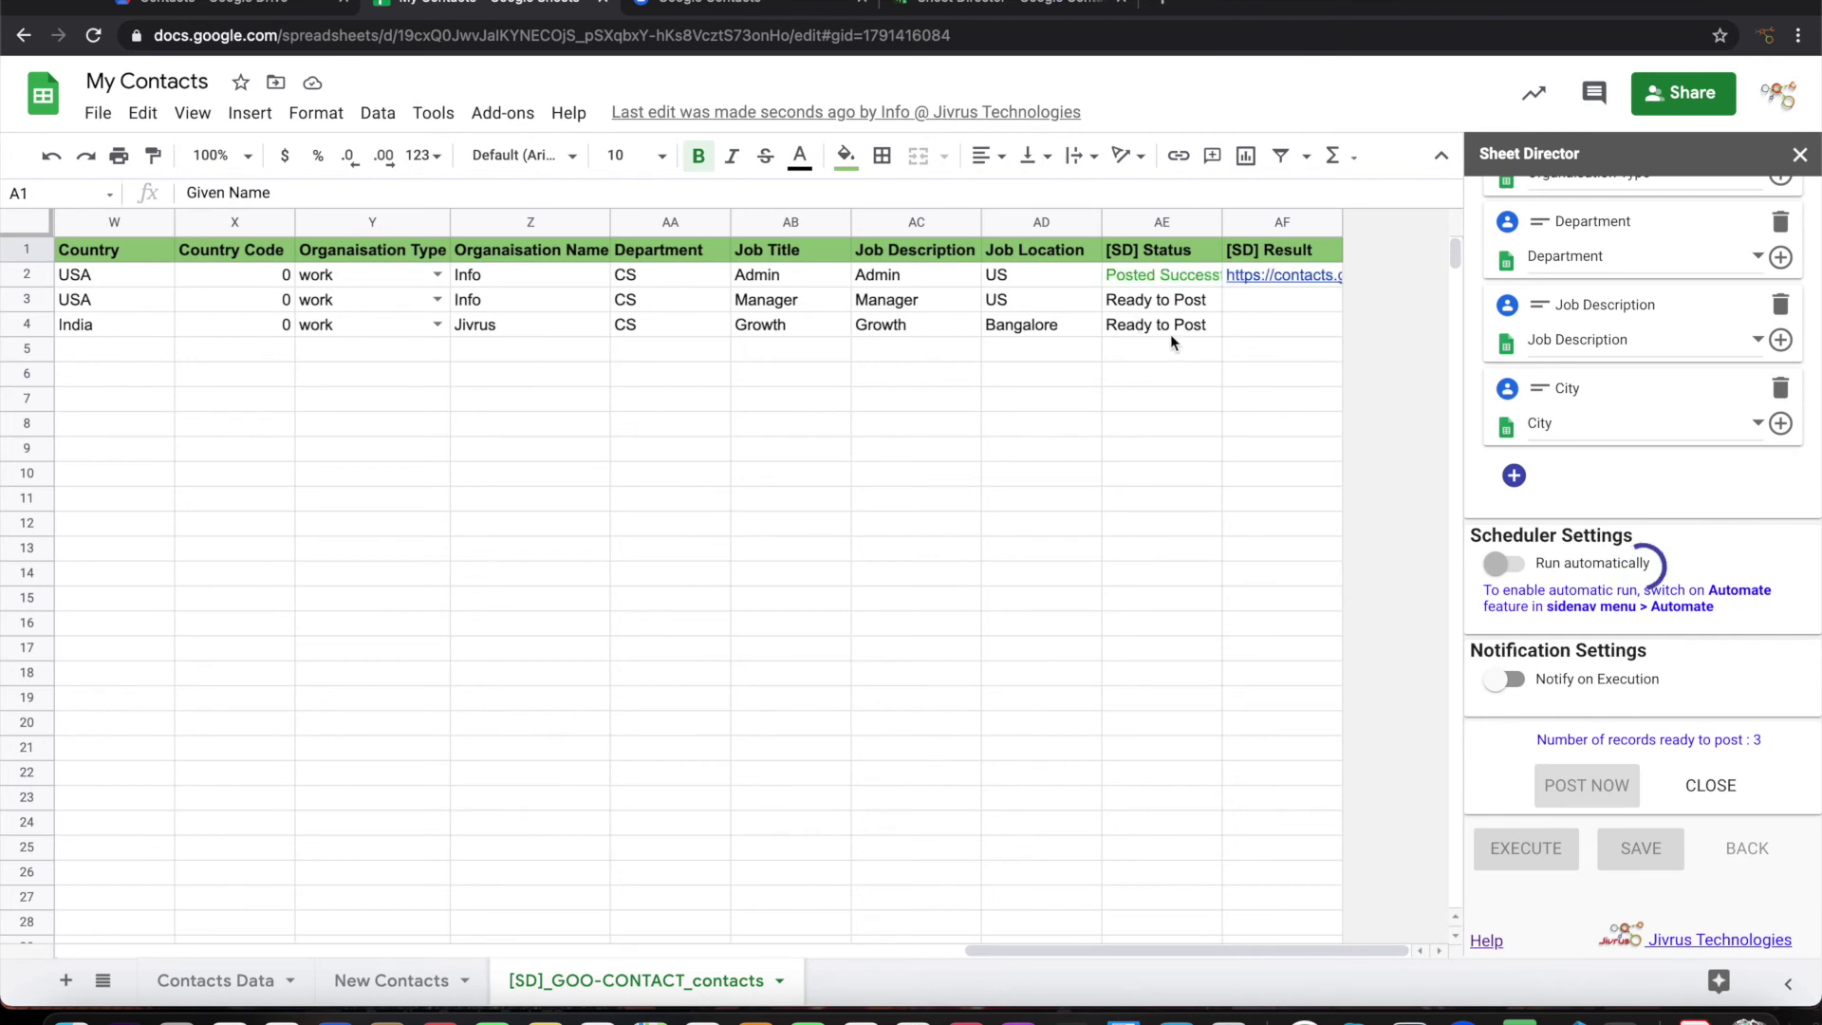
double_click(1341, 224)
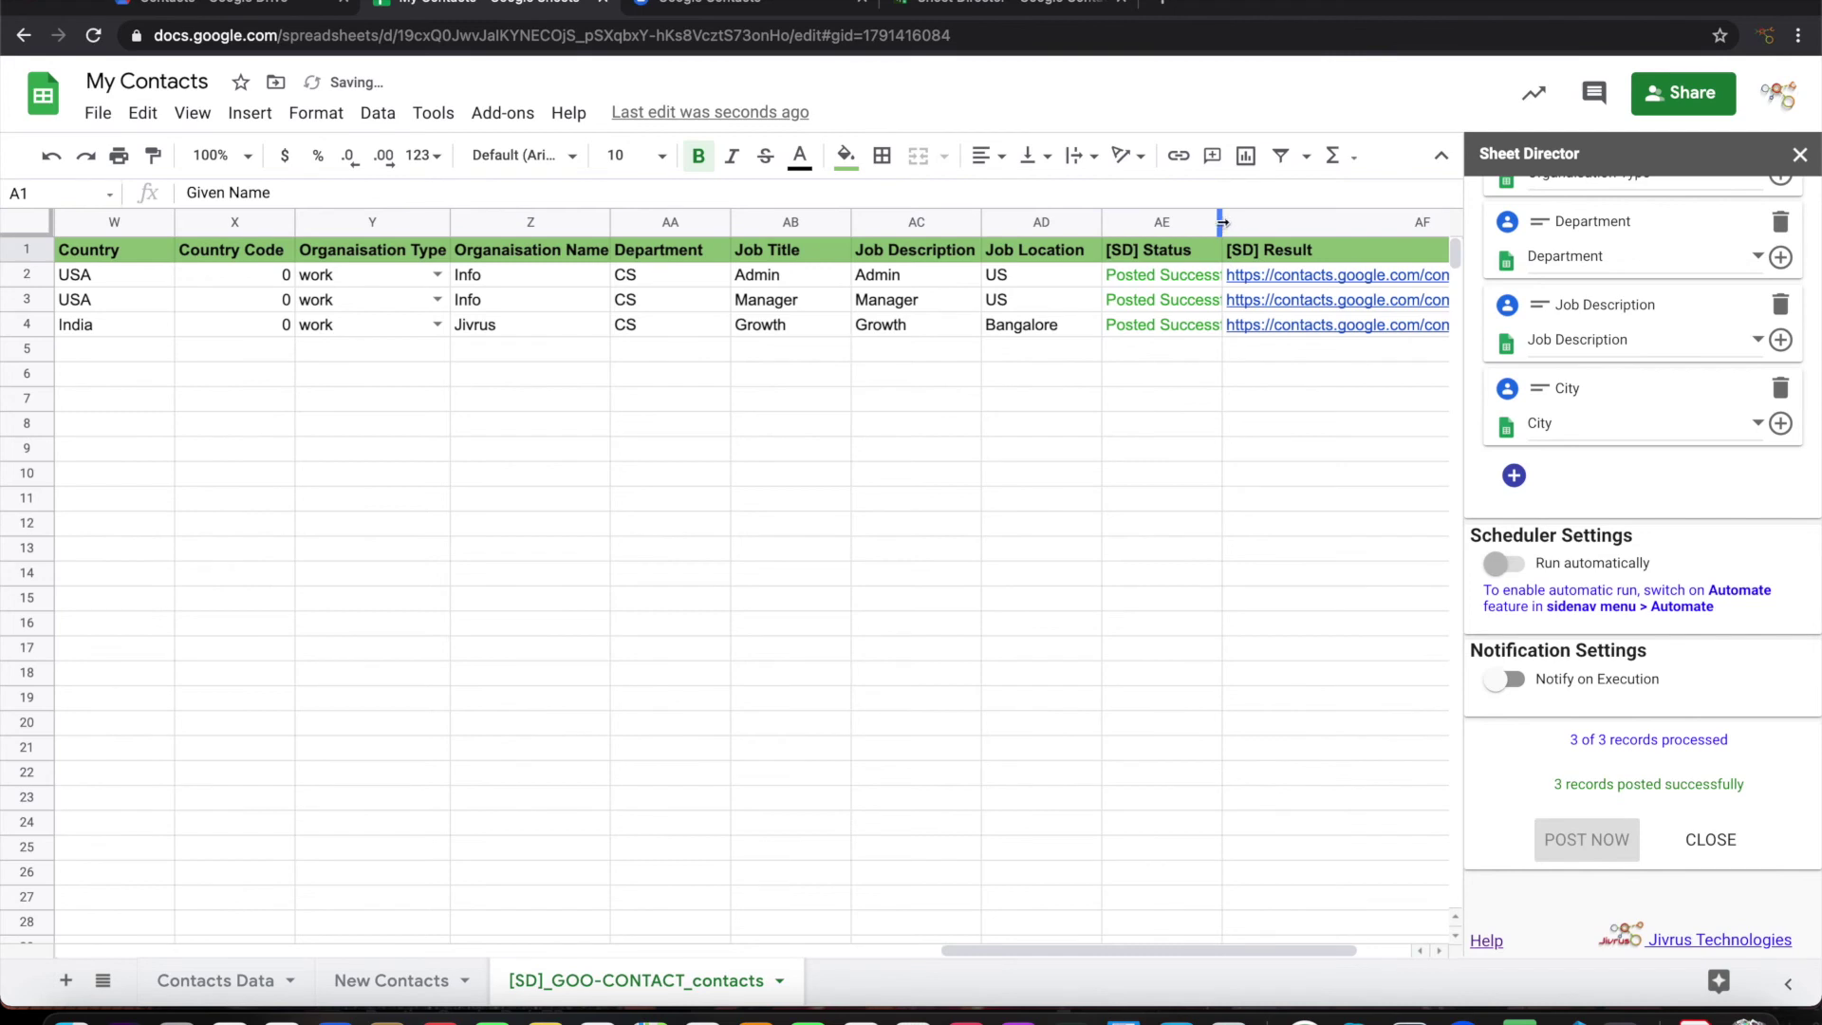
left_click_drag(1221, 222, 1286, 222)
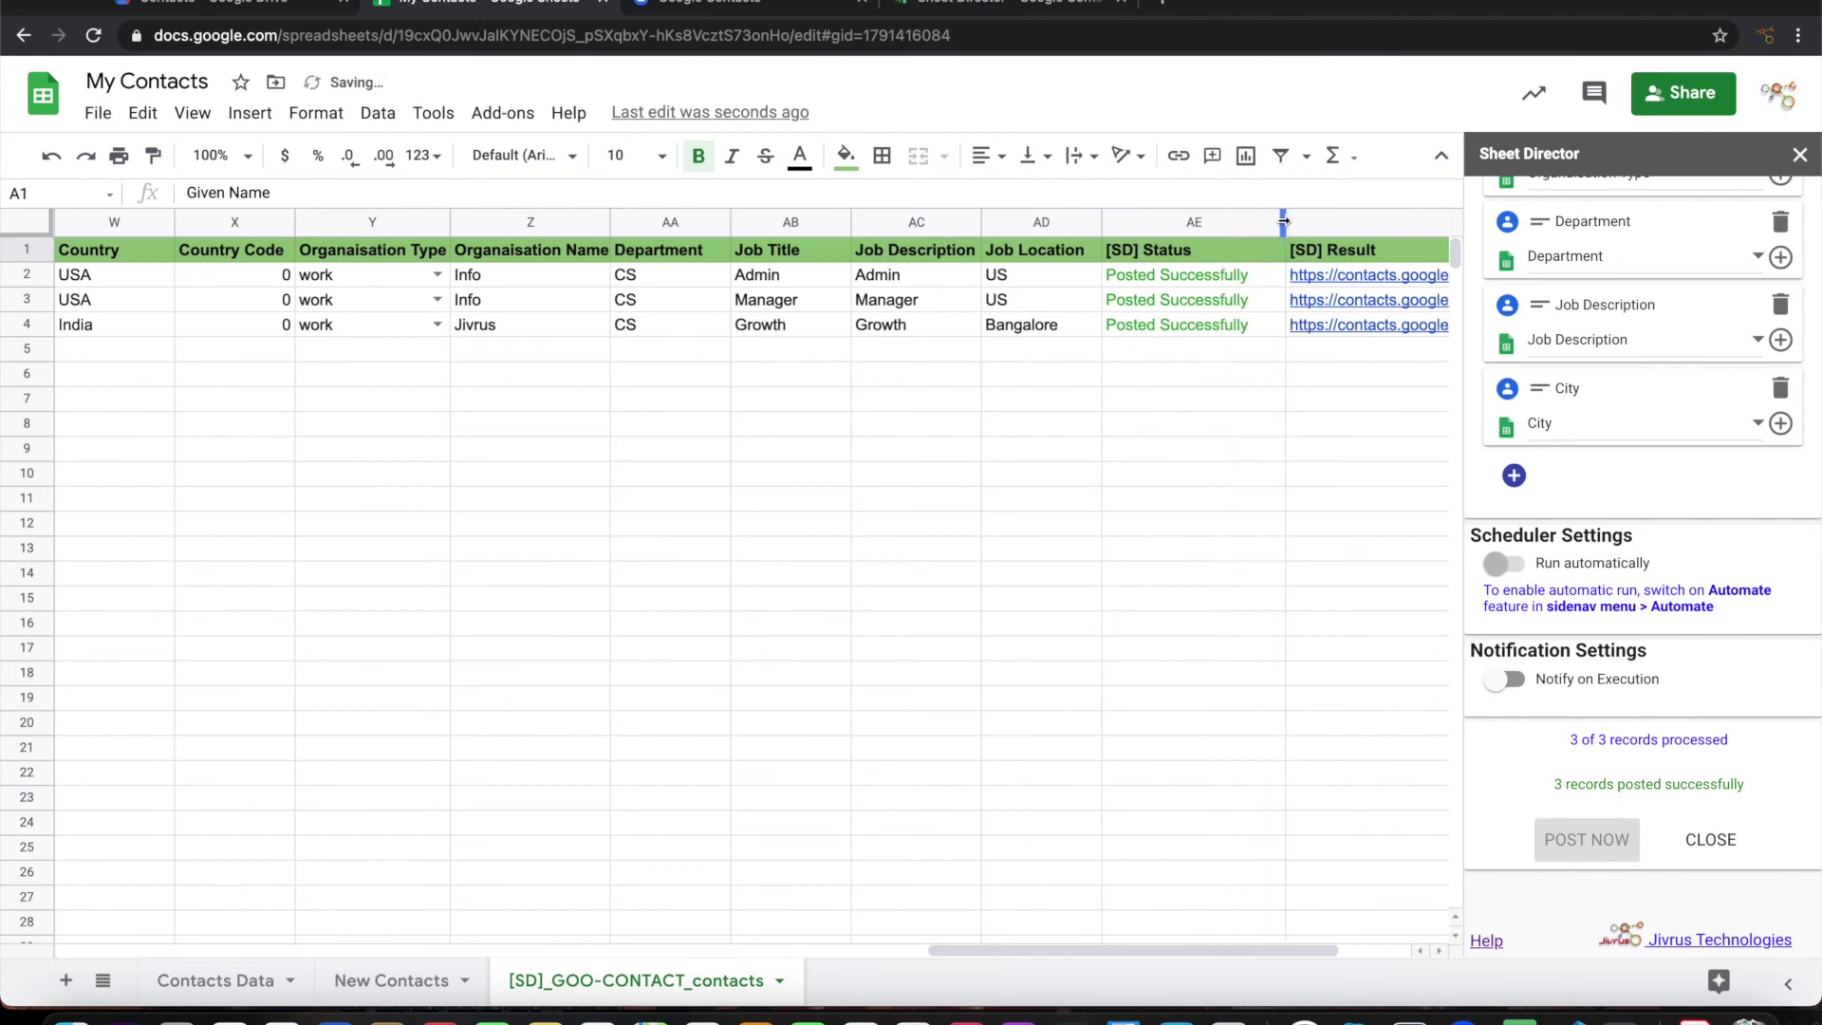
Step: Open the first posted contact's Google Contacts page from its result link
scroll(1193, 361, "right", 3)
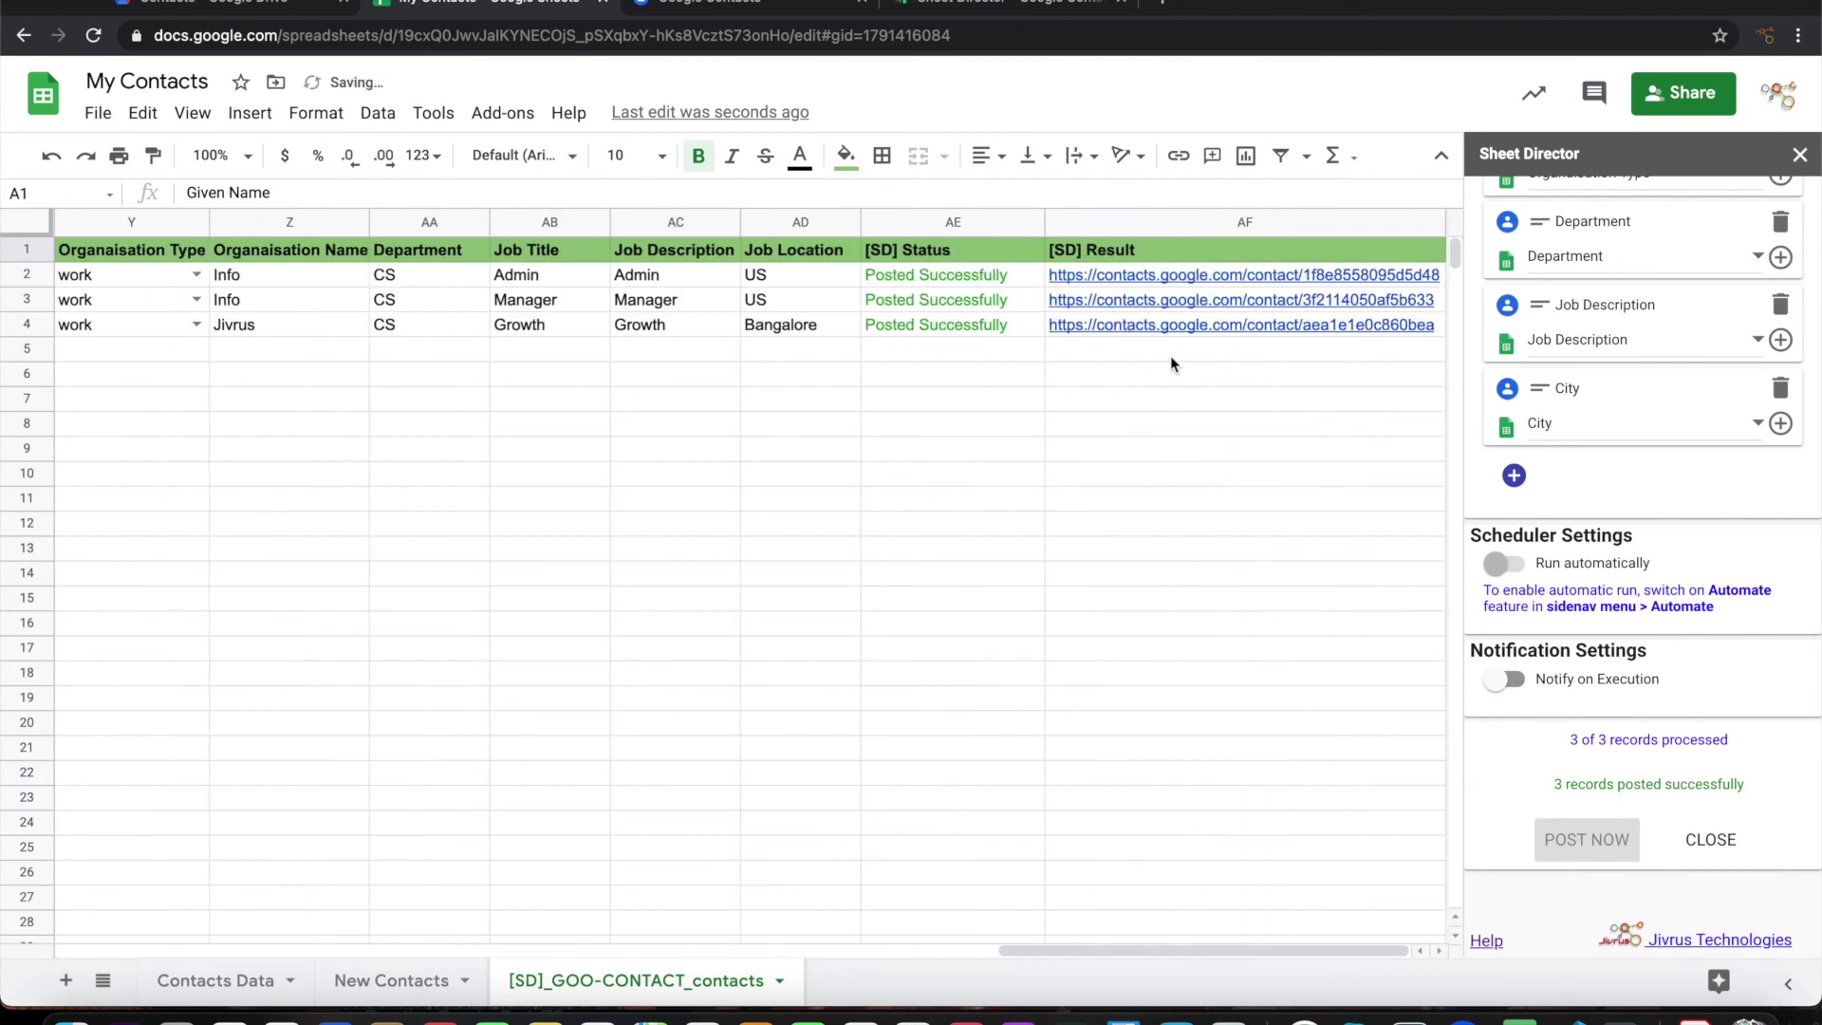
mouse_move(1068, 281)
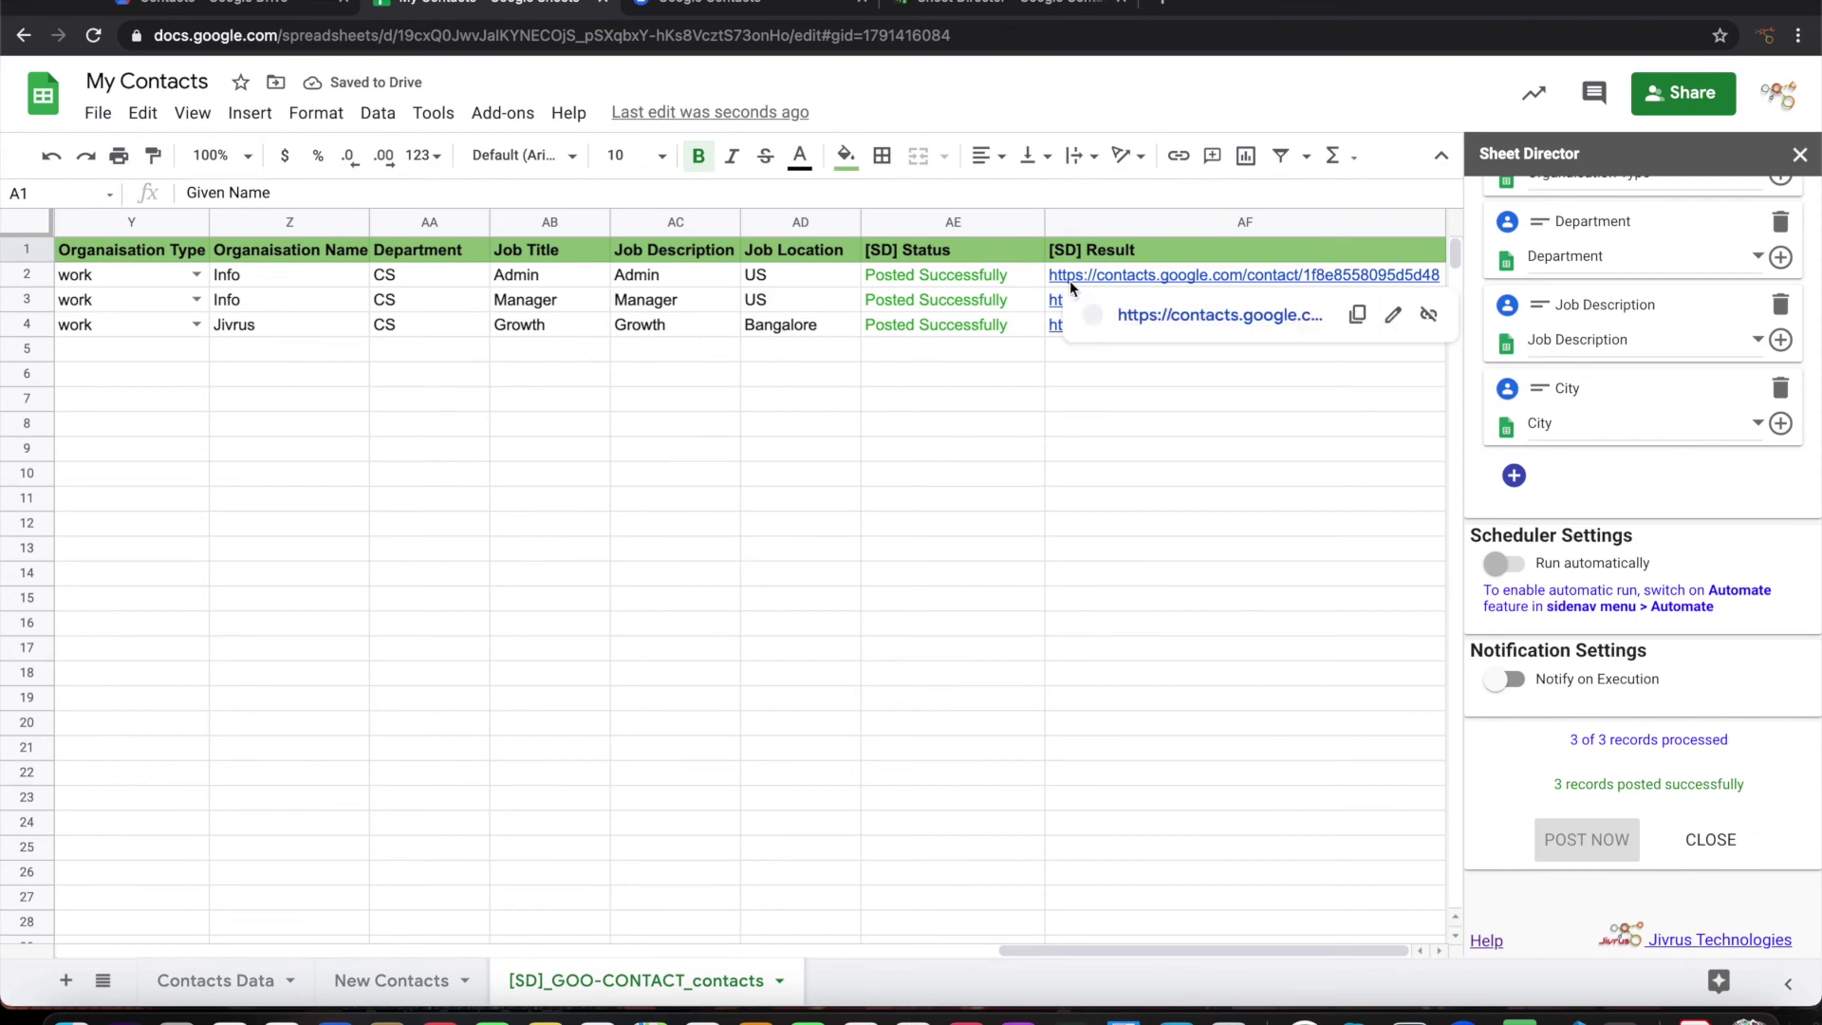
left_click(1152, 314)
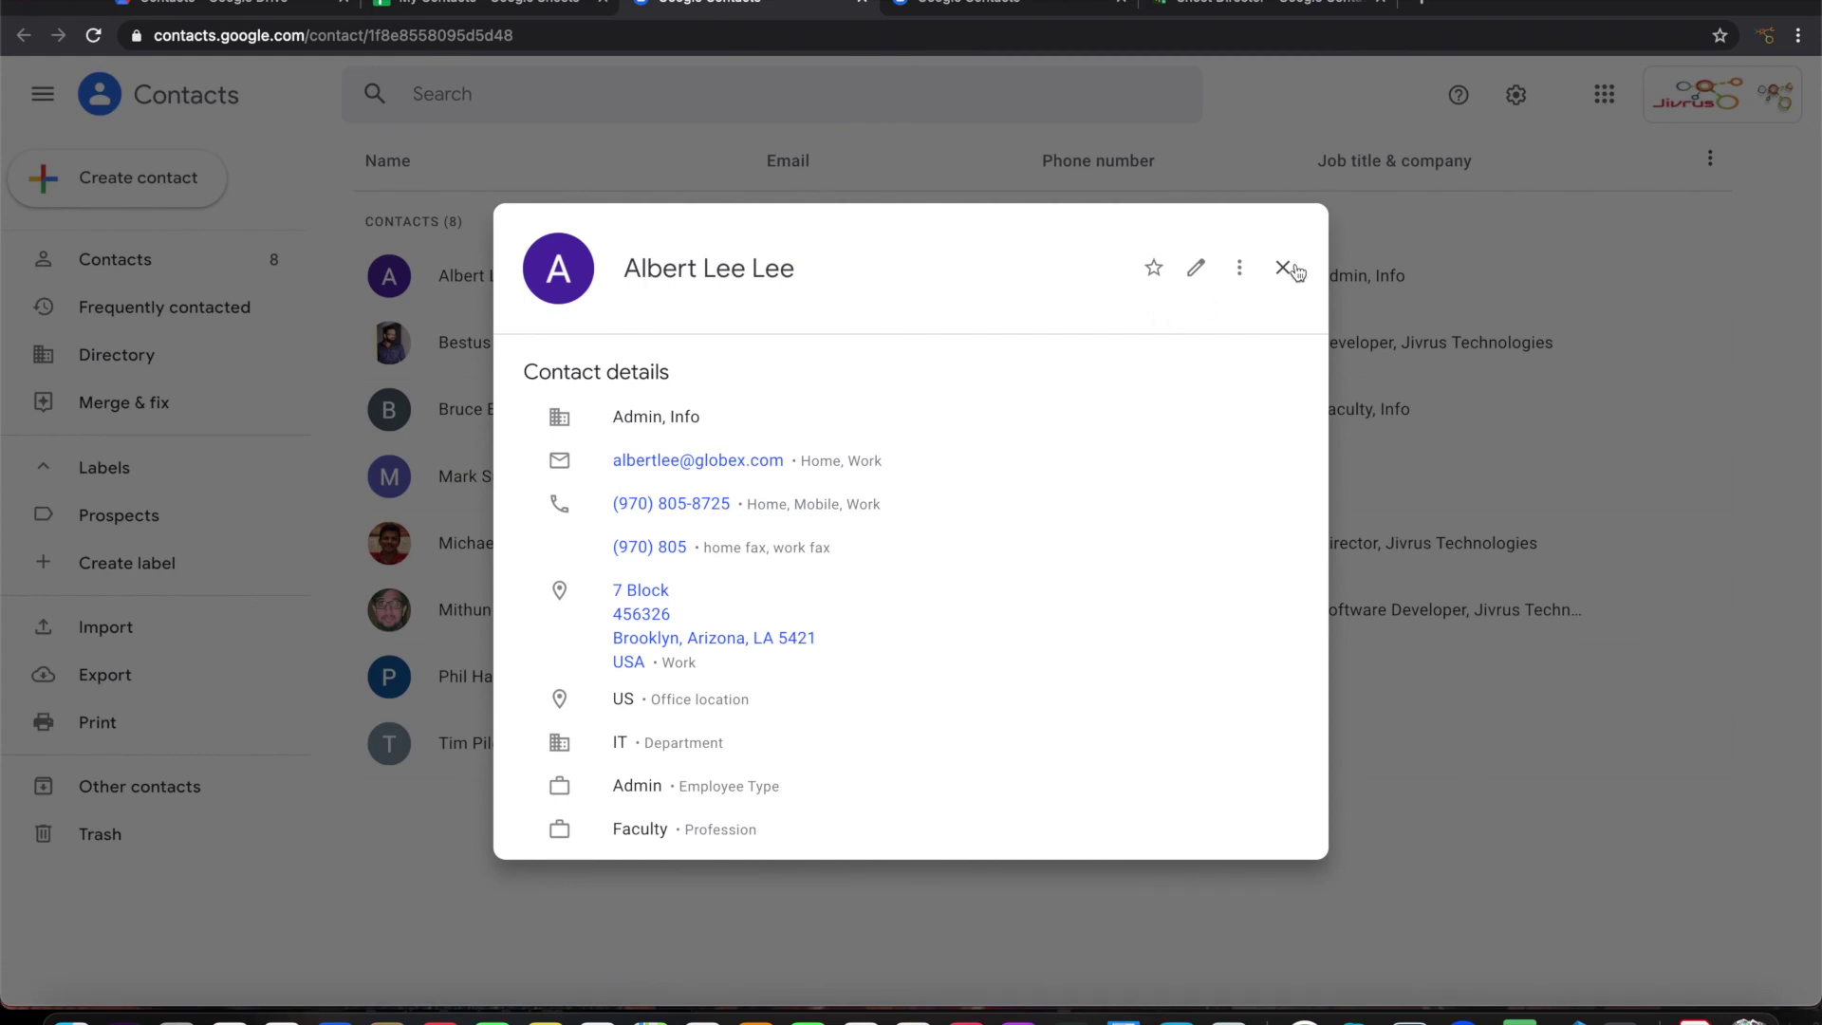
Step: Close the contact details to view all 8 contacts, then return to the spreadsheet
left_click(1285, 269)
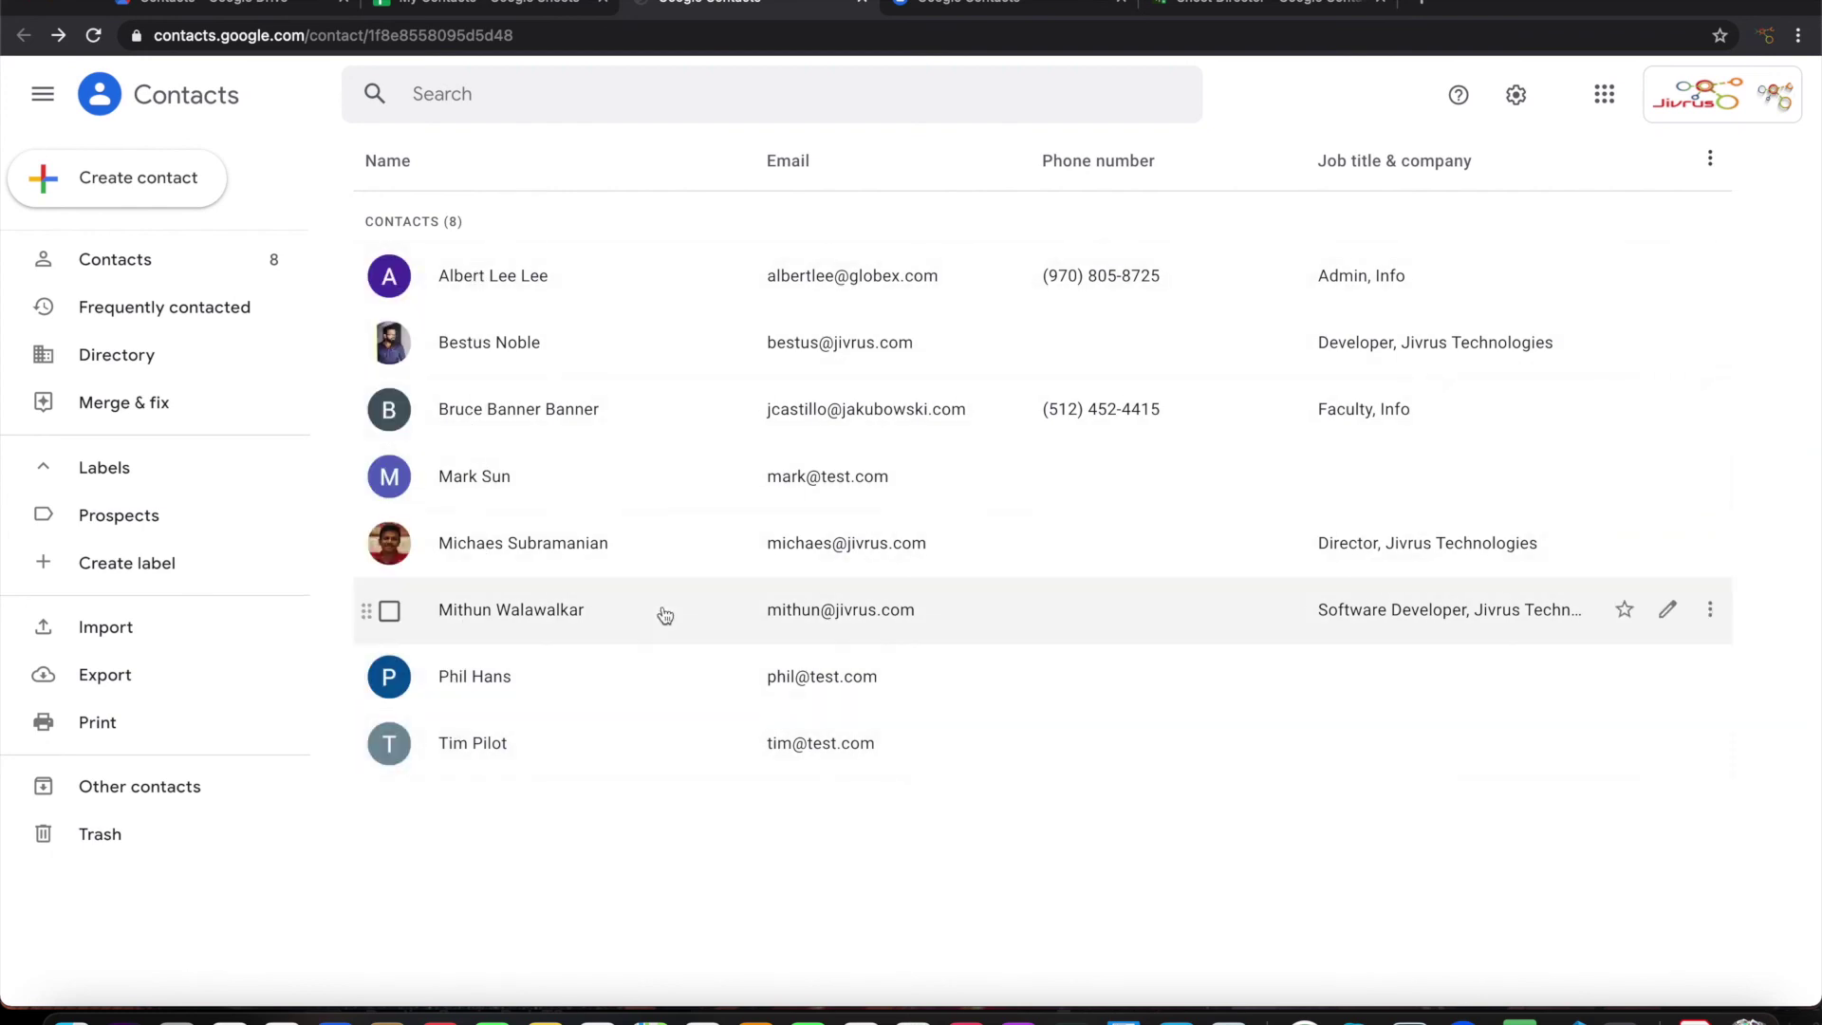
key("ctrl+shift+Tab")
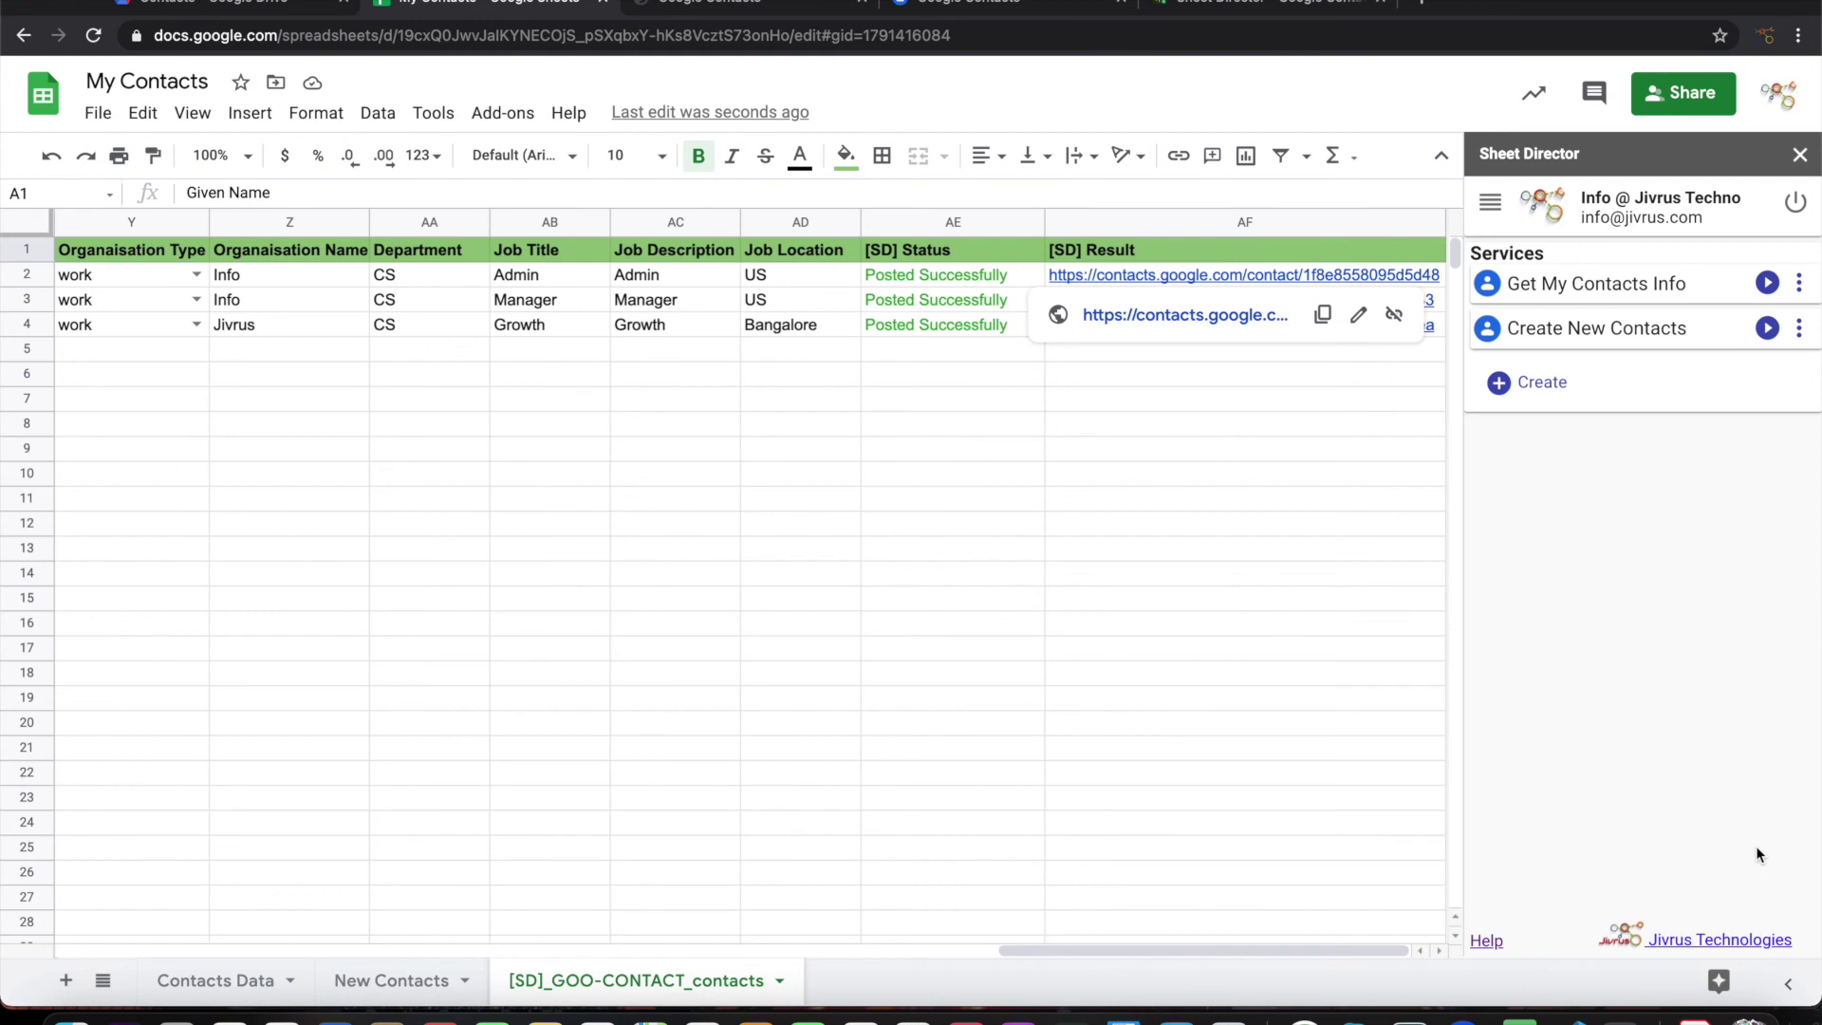